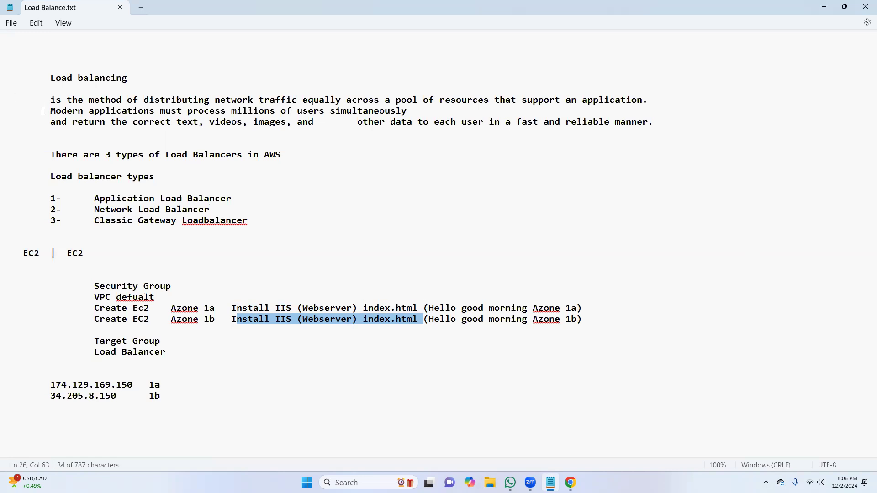
# Review the load balancing definition and the Application and Network Load Balancer types in the notes
pyautogui.moveTo(52, 99); pyautogui.dragTo(507, 143)
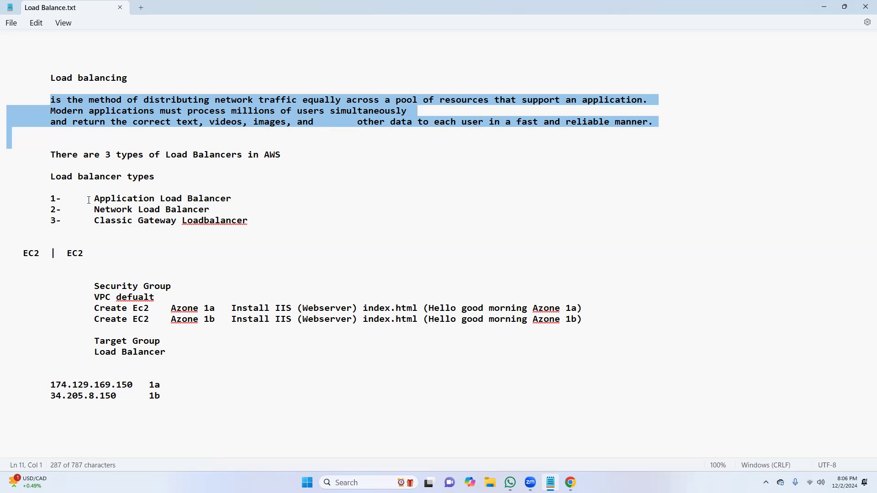
pyautogui.moveTo(89, 200); pyautogui.dragTo(257, 203)
pyautogui.moveTo(112, 210); pyautogui.dragTo(202, 215)
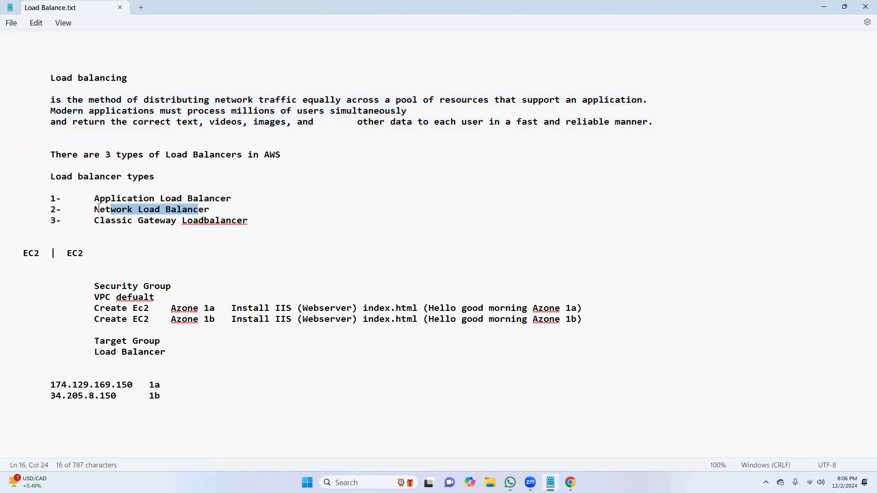
pyautogui.moveTo(99, 211); pyautogui.dragTo(166, 211)
pyautogui.moveTo(100, 199); pyautogui.dragTo(248, 199)
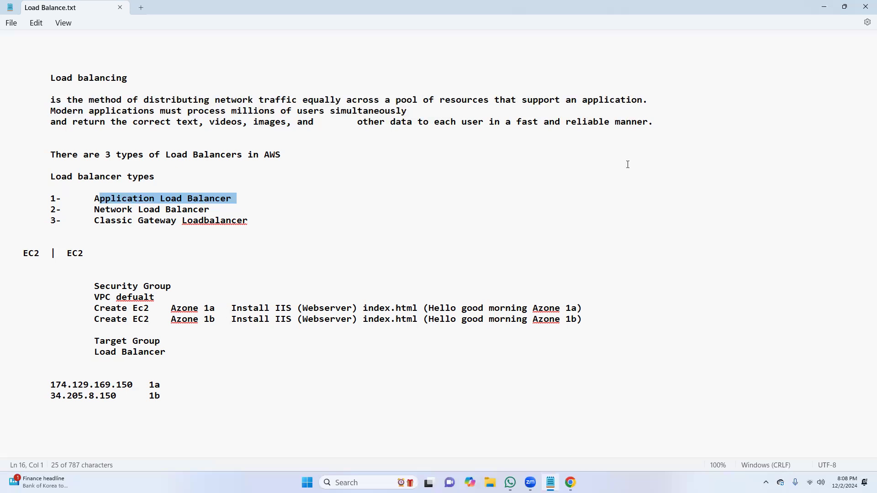
# Switch to Chrome and sign in to the AWS console as root user with the saved credentials, entering the MFA code
pyautogui.click(825, 6)
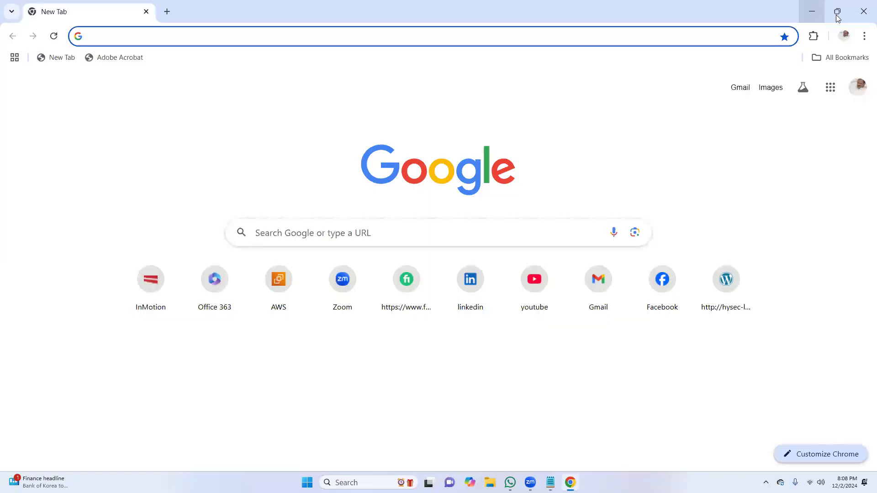
pyautogui.click(275, 297)
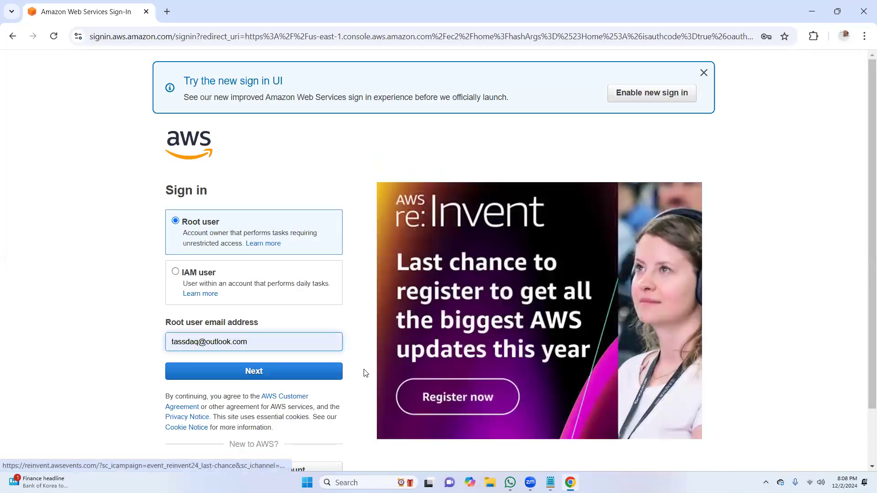
pyautogui.click(256, 377)
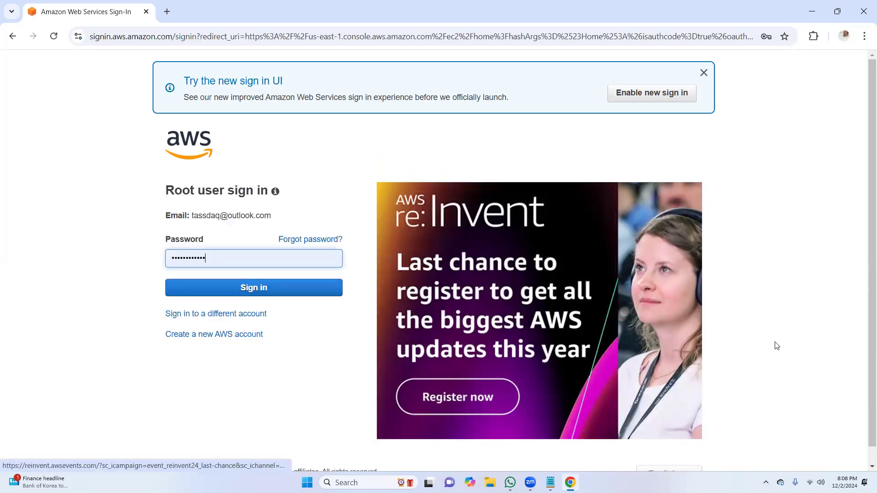
pyautogui.click(295, 296)
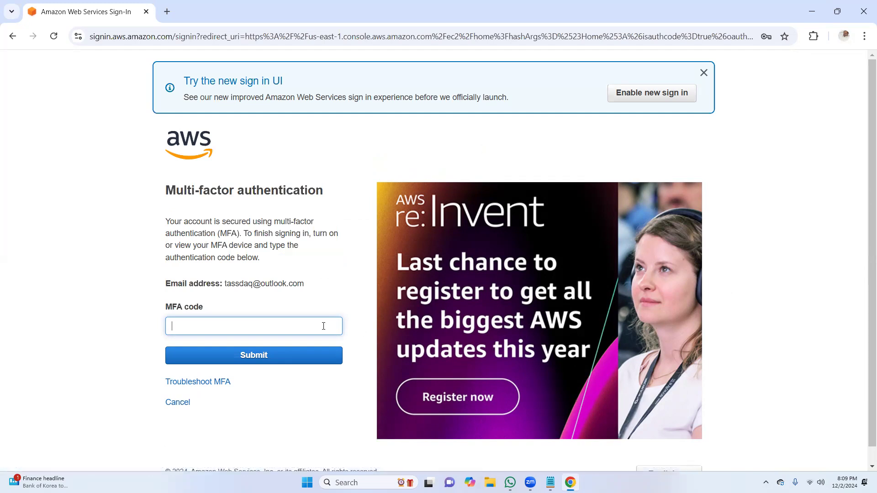
pyautogui.press('Return')
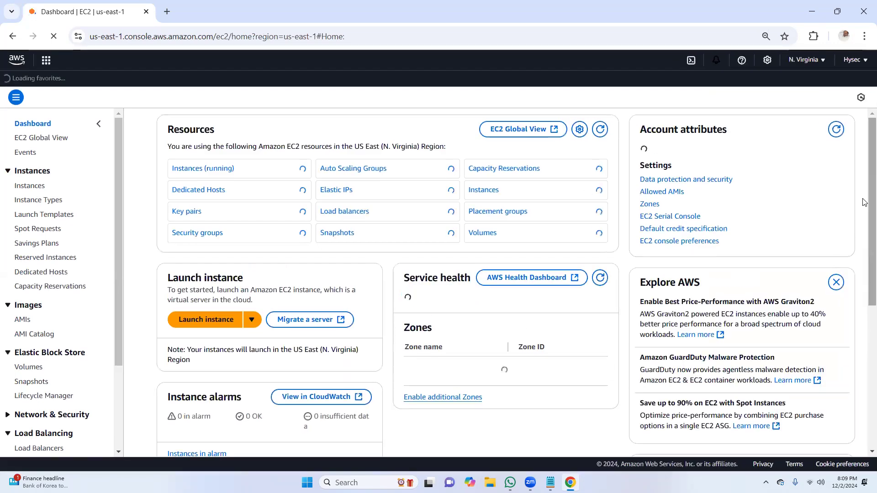
# Delete the launch-wizard-1 security group in EC2 and refresh the security group list
pyautogui.scroll(-1, 863, 215)
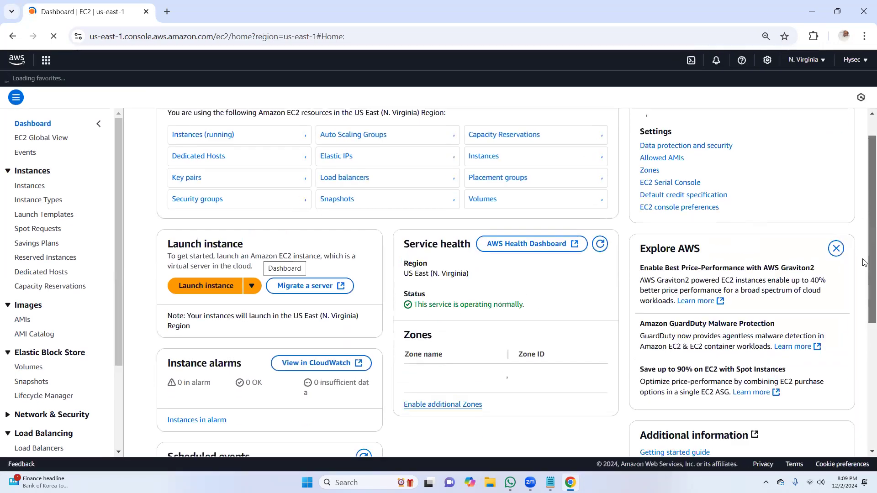
pyautogui.scroll(1, 378, 236)
pyautogui.click(211, 237)
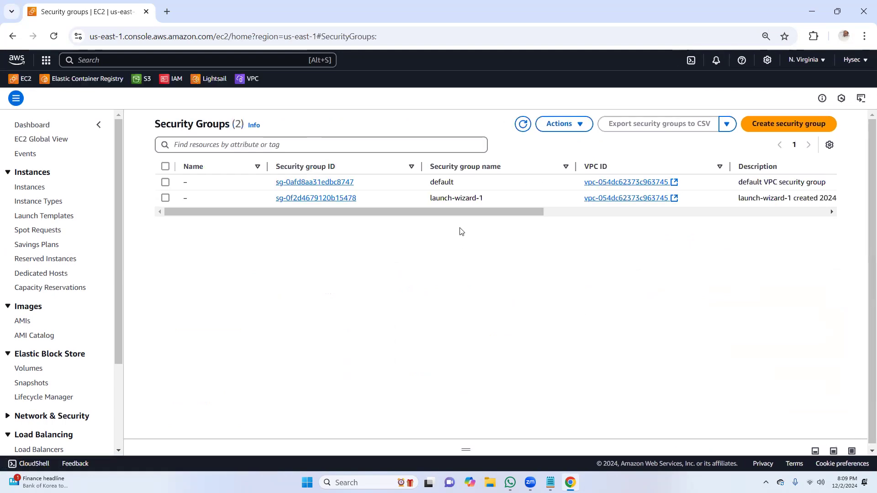
pyautogui.click(192, 200)
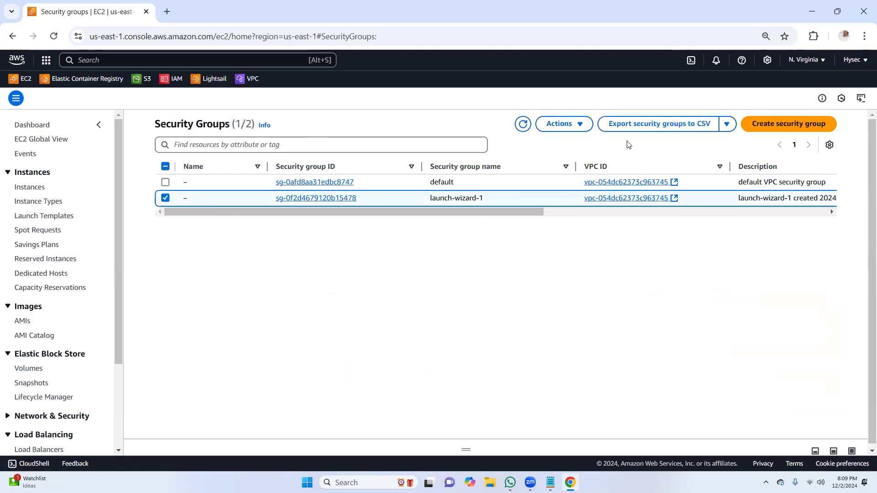
pyautogui.click(578, 124)
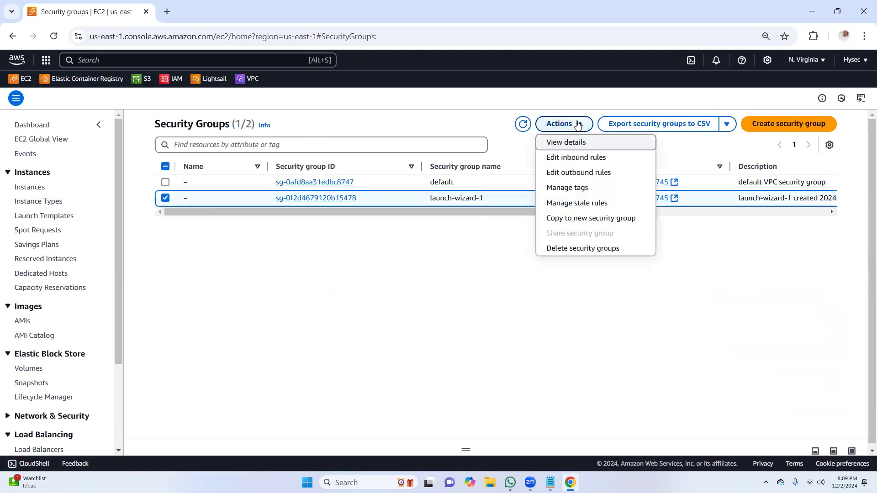
pyautogui.click(583, 248)
pyautogui.click(678, 321)
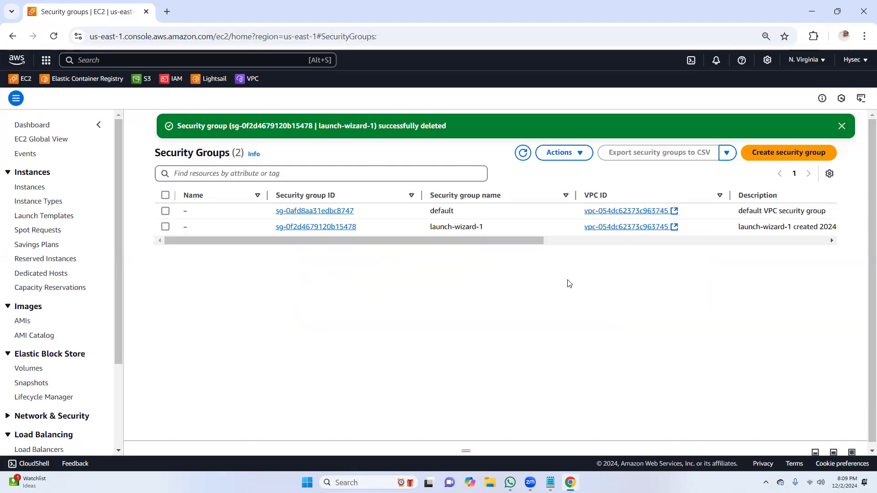
pyautogui.click(842, 126)
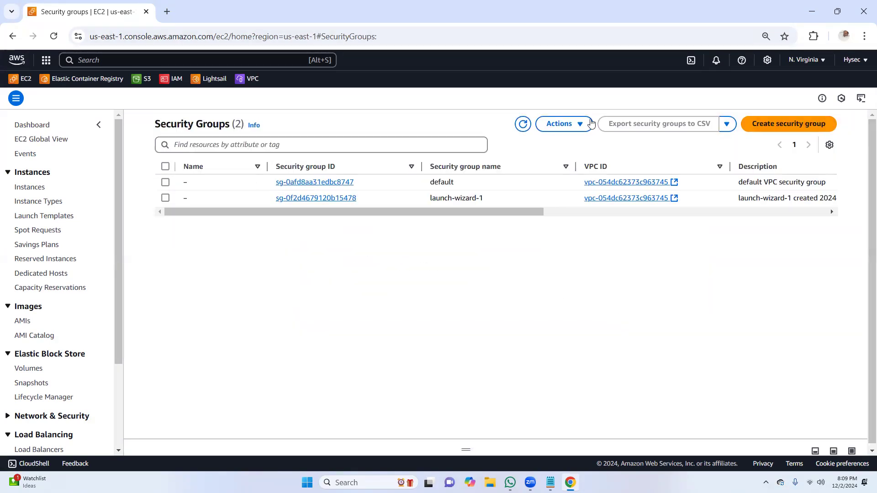
pyautogui.click(524, 124)
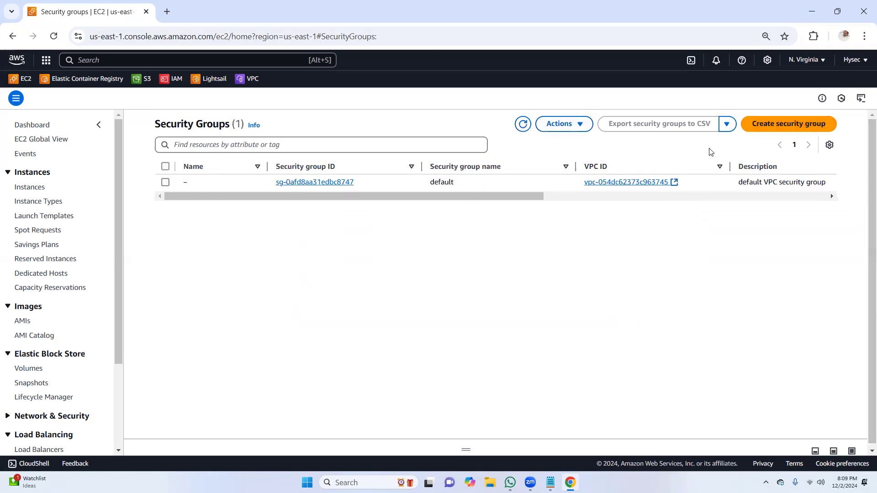
# Start a new security group named LB-SG1 with the description Demo in the default VPC
pyautogui.click(773, 125)
pyautogui.click(288, 193)
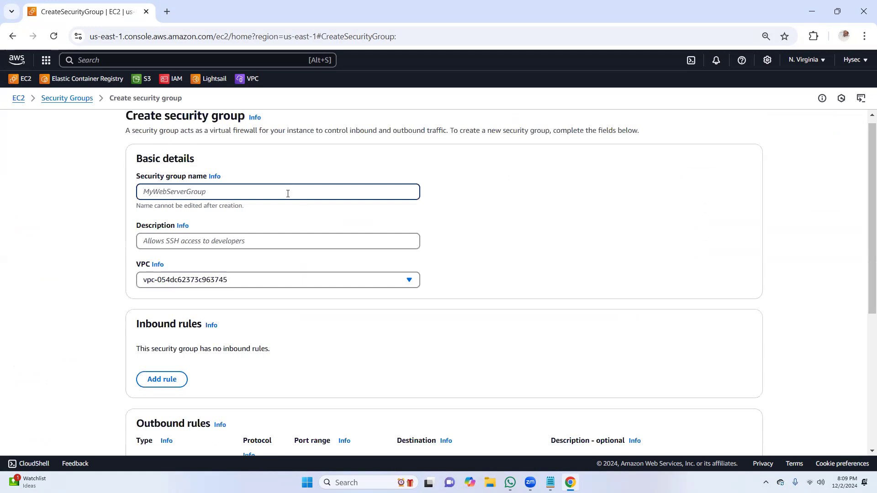
pyautogui.write('LB')
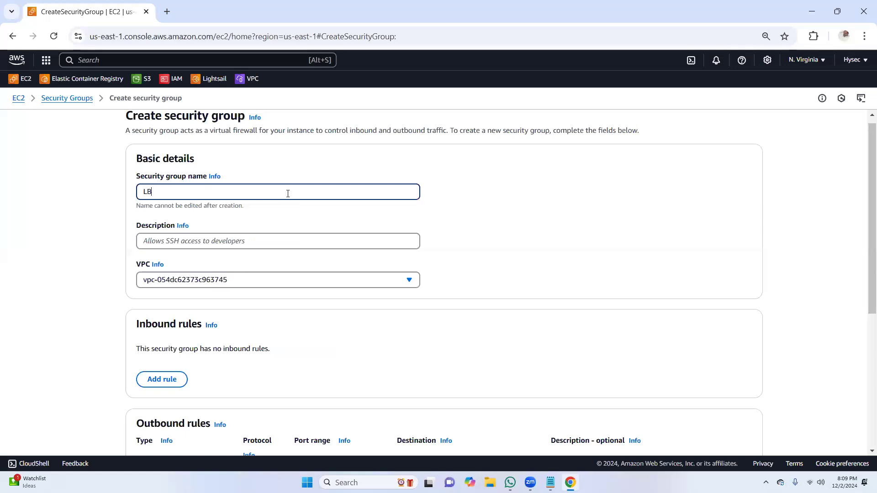
pyautogui.write('-SG1')
pyautogui.click(235, 243)
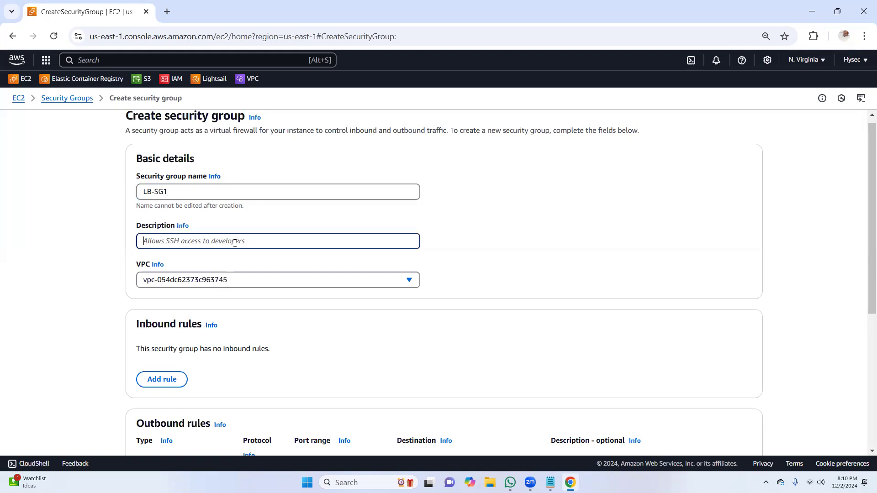
pyautogui.write('DE')
pyautogui.click(276, 285)
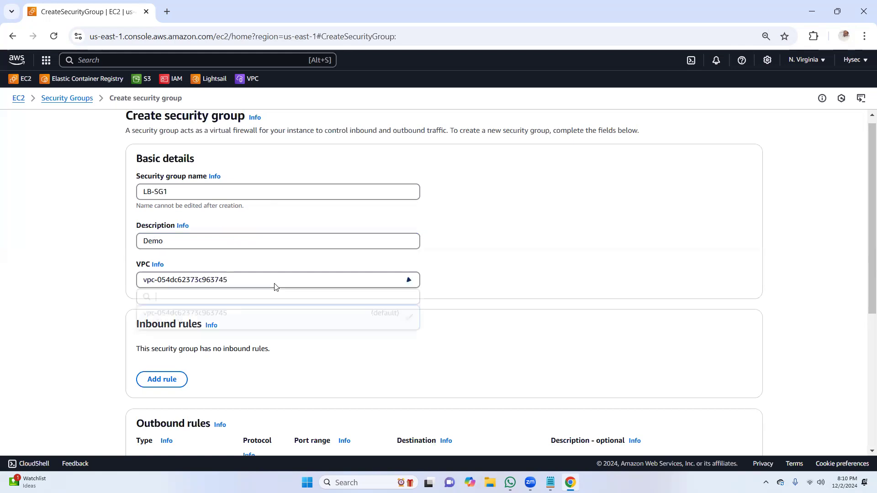
pyautogui.click(304, 326)
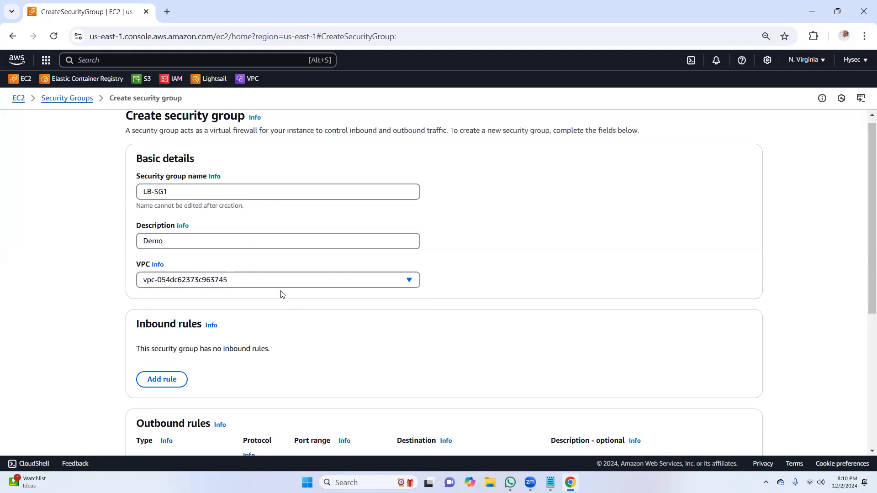
# Add two Custom TCP inbound rules to the security group, for ports 80 and 22
pyautogui.scroll(-2, 865, 228)
pyautogui.scroll(-3, 865, 228)
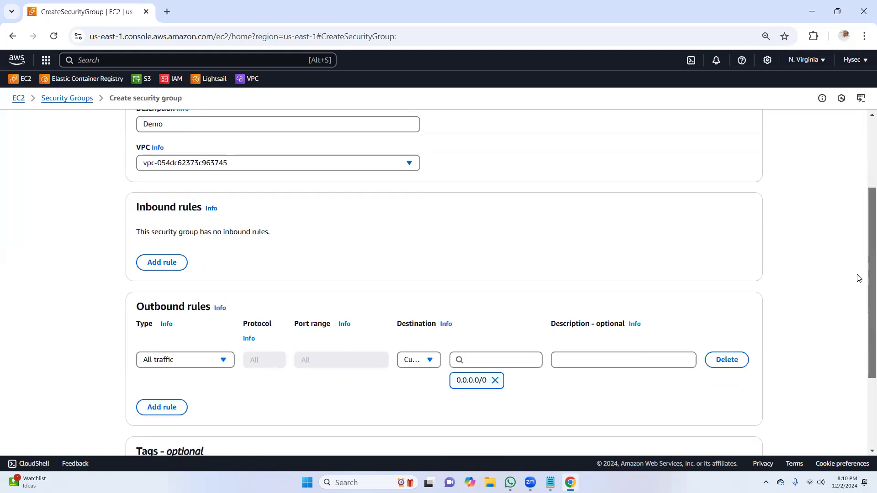
pyautogui.scroll(3, 852, 309)
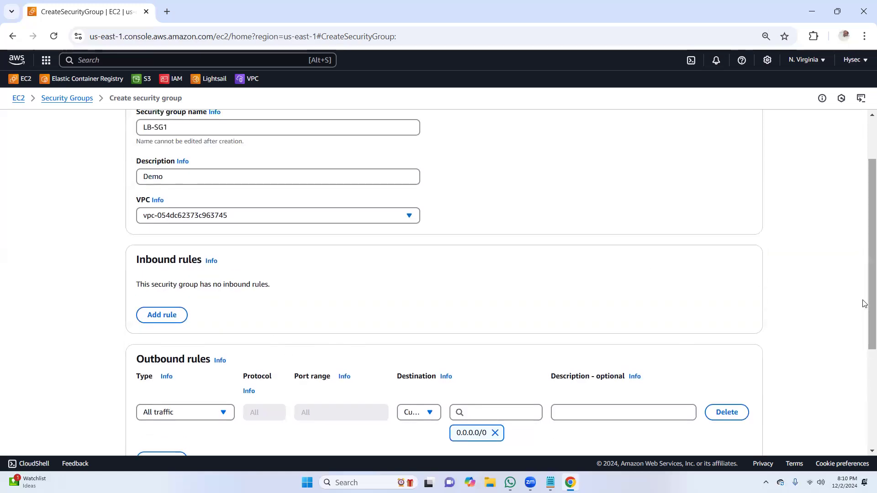
pyautogui.scroll(-1, 865, 359)
pyautogui.scroll(-1, 865, 358)
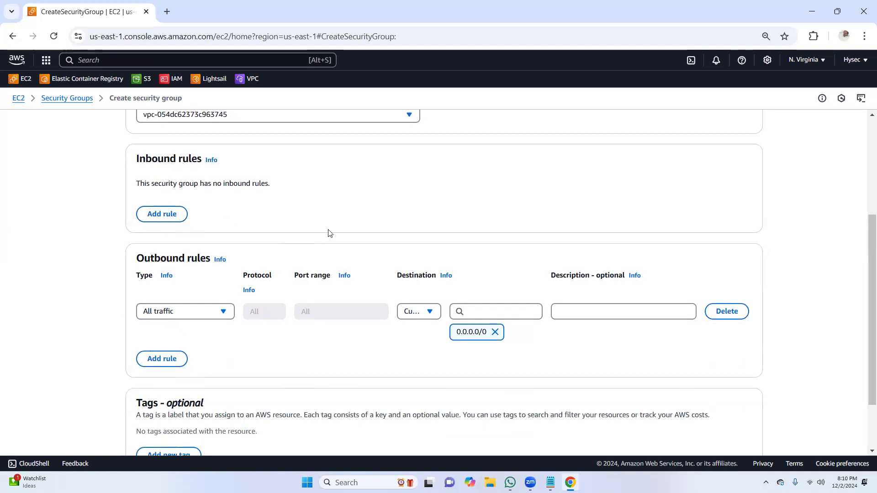
pyautogui.click(171, 217)
pyautogui.click(179, 242)
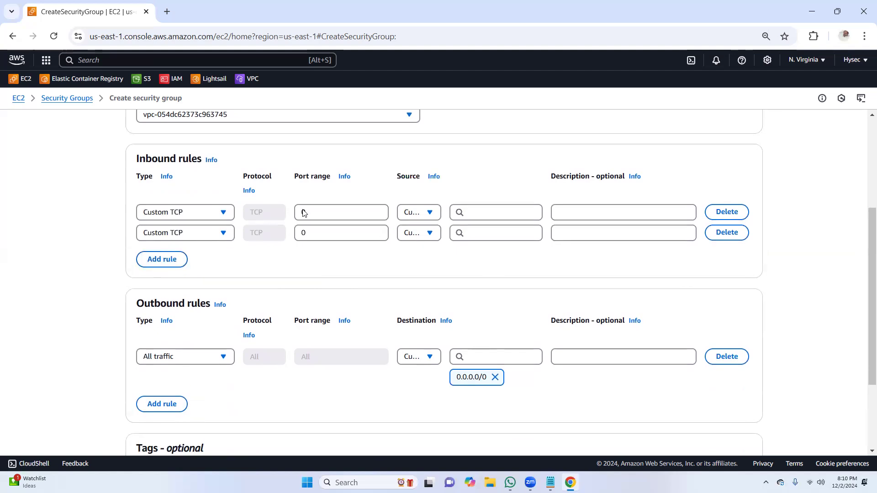
pyautogui.click(336, 216)
pyautogui.click(330, 235)
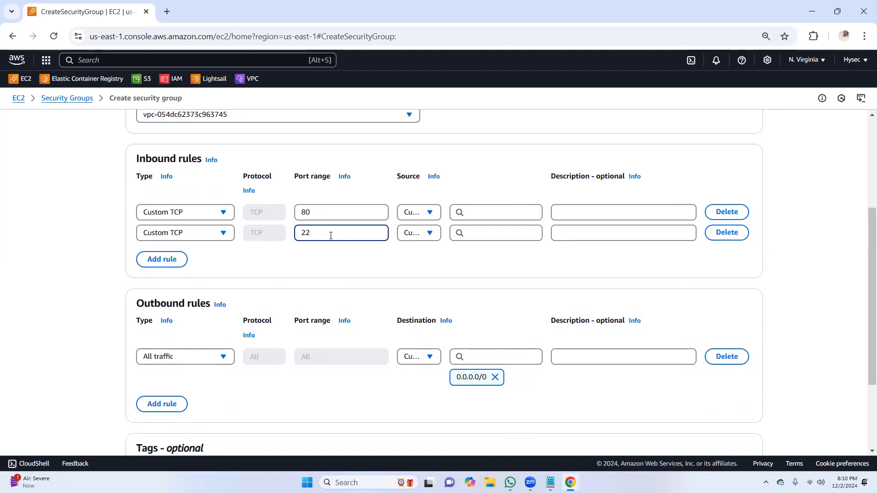
# Set the source of both inbound rules to Anywhere-IPv4
pyautogui.click(429, 233)
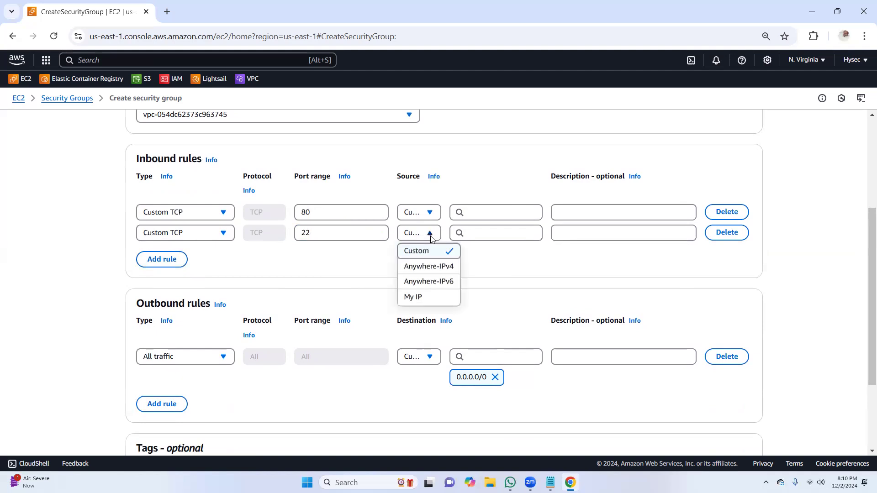
pyautogui.click(429, 266)
pyautogui.click(429, 212)
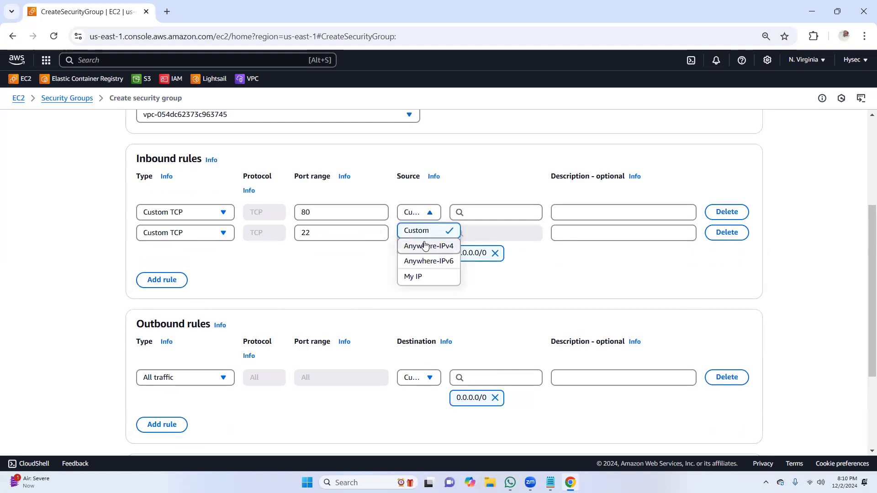
pyautogui.click(408, 246)
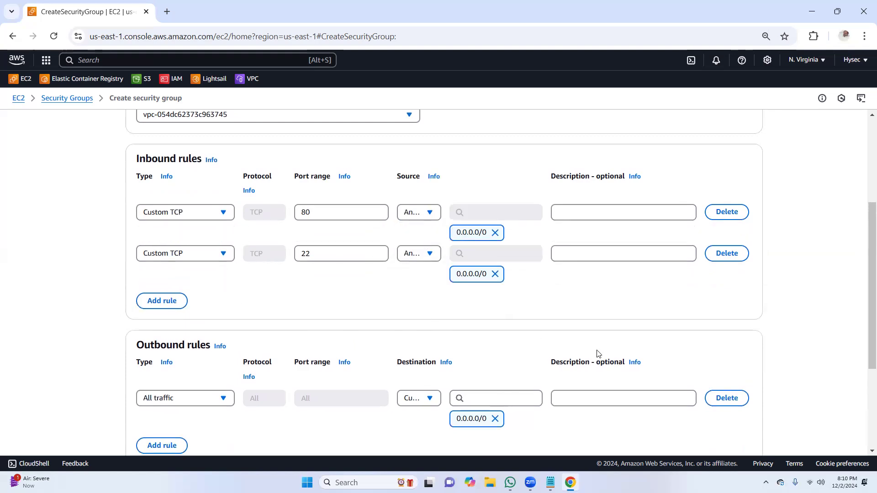
# Create the LB-SG1 security group, check its inbound rules and dismiss the notification
pyautogui.moveTo(865, 369); pyautogui.dragTo(761, 424)
pyautogui.moveTo(866, 357); pyautogui.dragTo(866, 409)
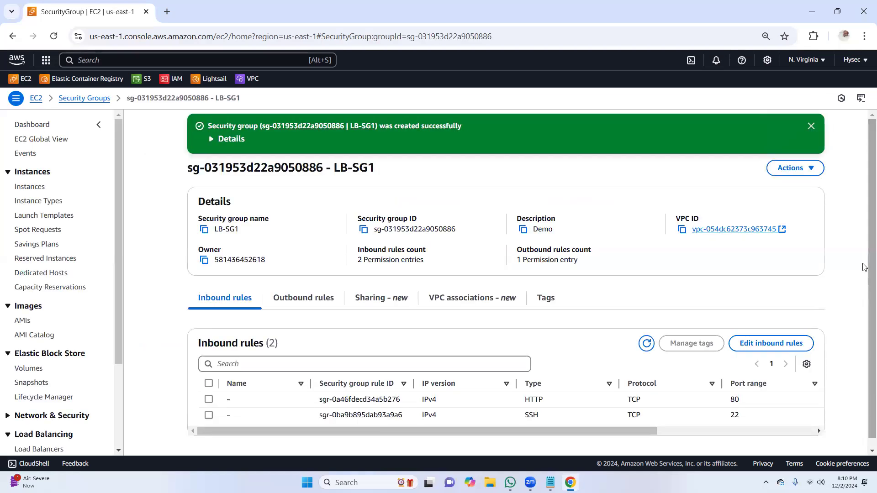
pyautogui.scroll(-1, 859, 283)
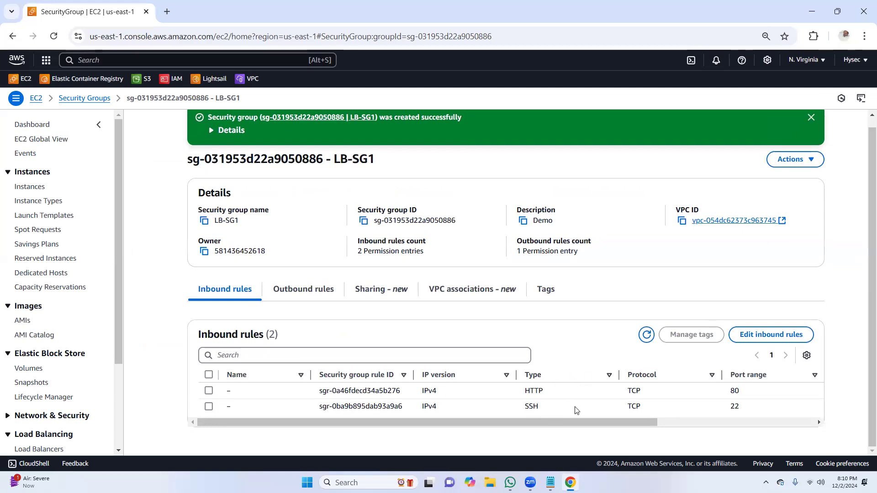
pyautogui.scroll(1, 820, 319)
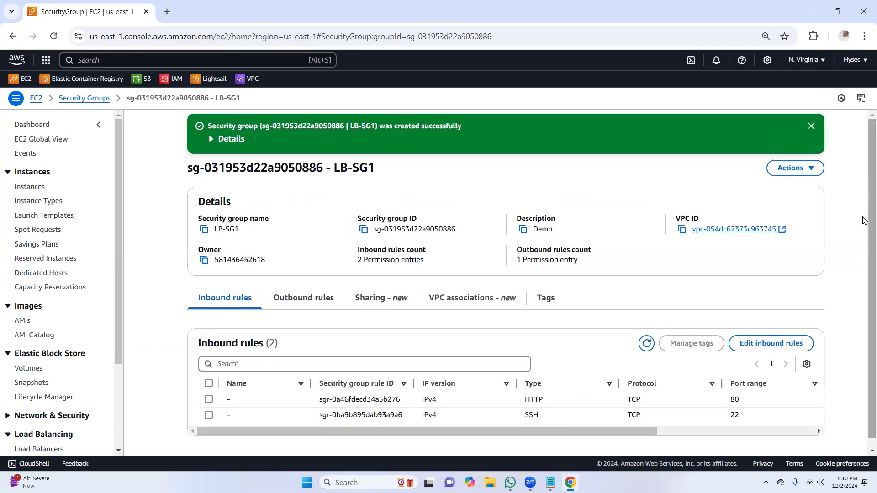
pyautogui.click(811, 130)
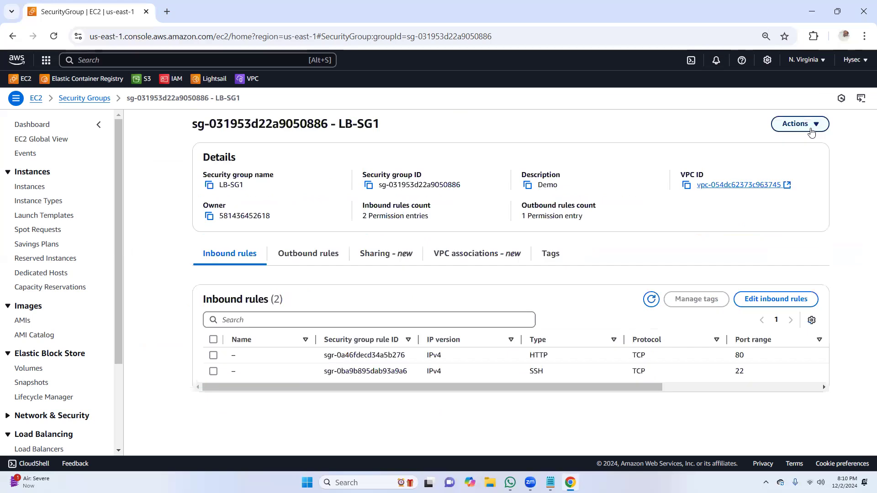
# Check the EC2 security group list for LB-SG1 and return to the EC2 dashboard
pyautogui.click(34, 127)
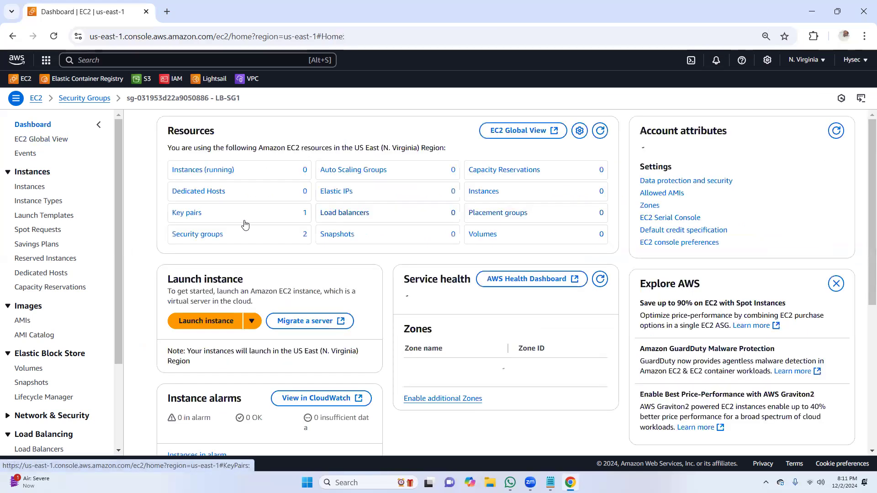
pyautogui.click(211, 235)
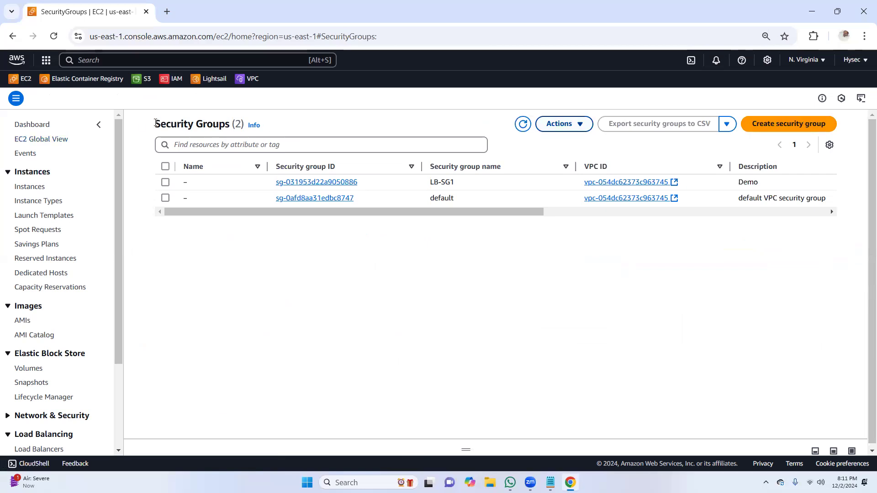
pyautogui.click(39, 125)
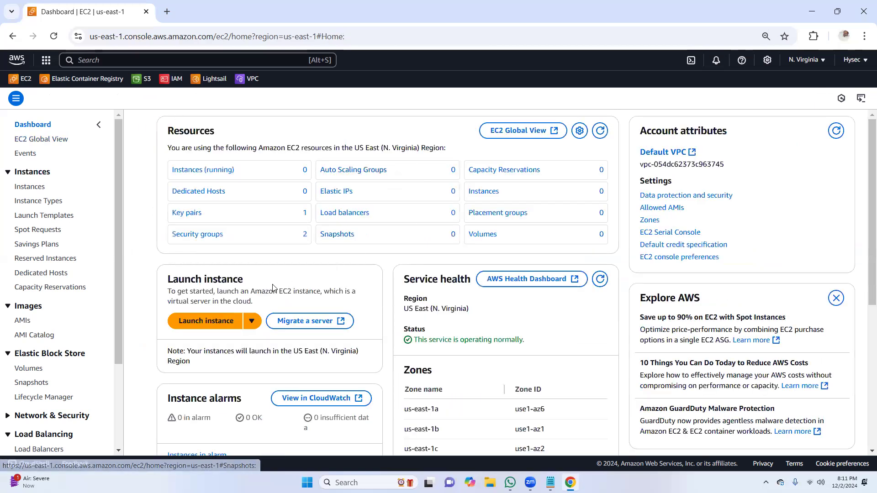
# Start a new EC2 instance launch, name it EC2-1a and choose the Ubuntu machine image
pyautogui.click(206, 321)
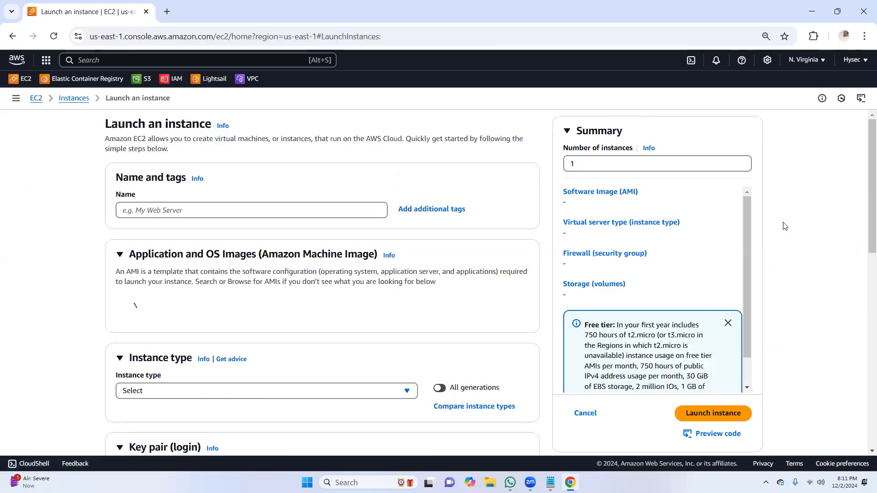
pyautogui.click(306, 209)
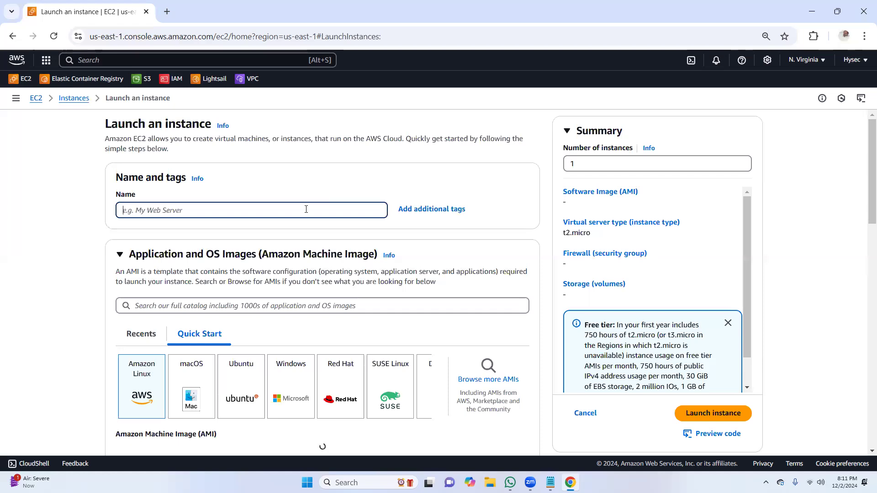
pyautogui.write('E')
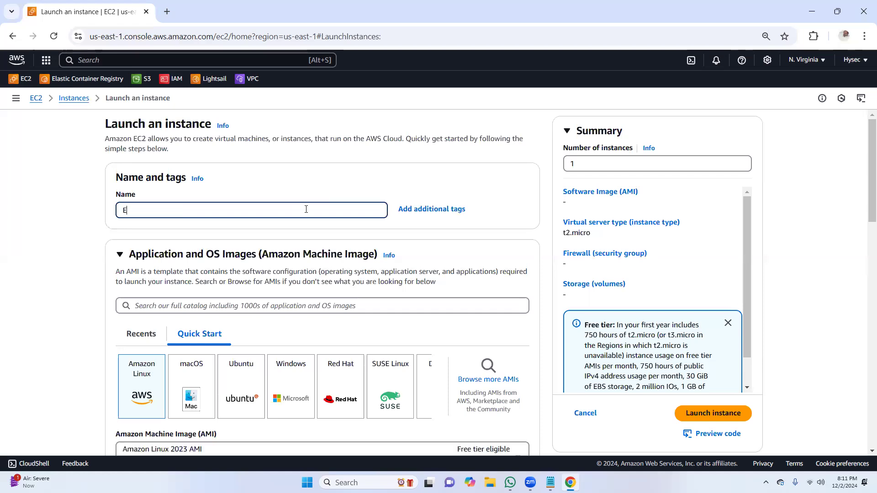
pyautogui.write('C2-1a')
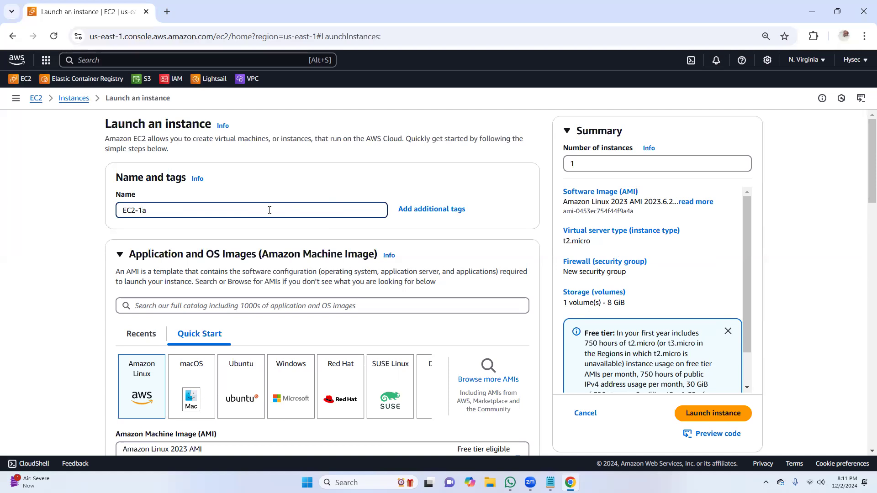
pyautogui.scroll(-1, 865, 199)
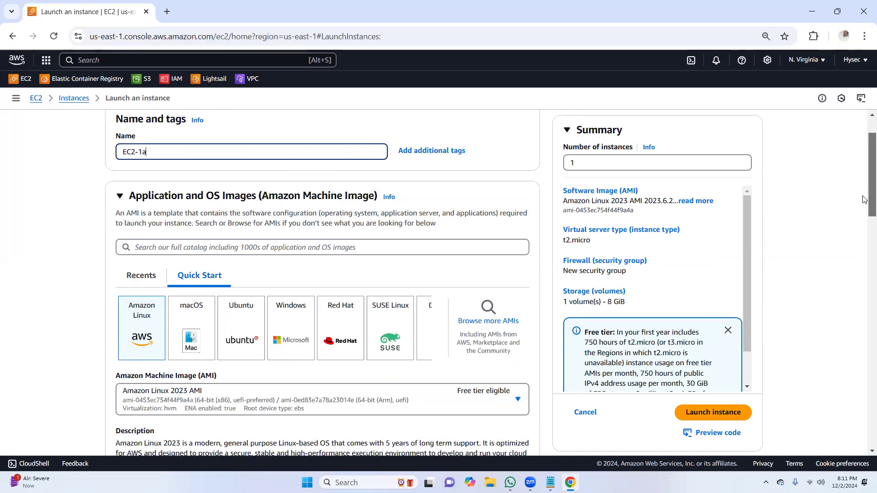
pyautogui.scroll(-1, 865, 204)
pyautogui.click(247, 313)
# Create a new RSA key pair named isbkey in .pem format for the instance
pyautogui.scroll(-1, 865, 199)
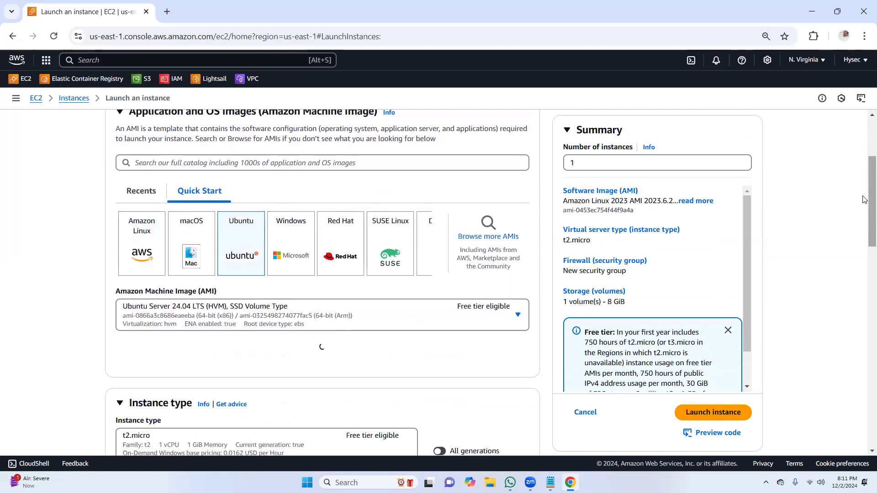
pyautogui.scroll(-2, 864, 200)
pyautogui.scroll(-2, 865, 224)
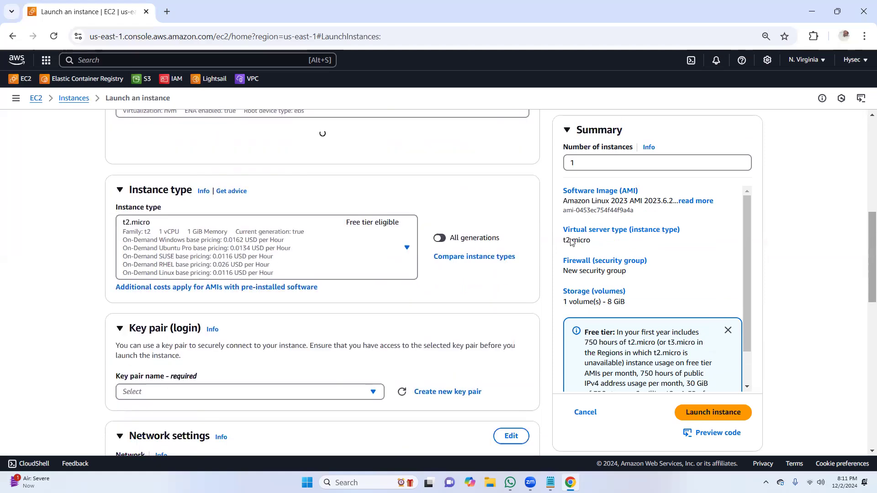
pyautogui.scroll(-4, 865, 253)
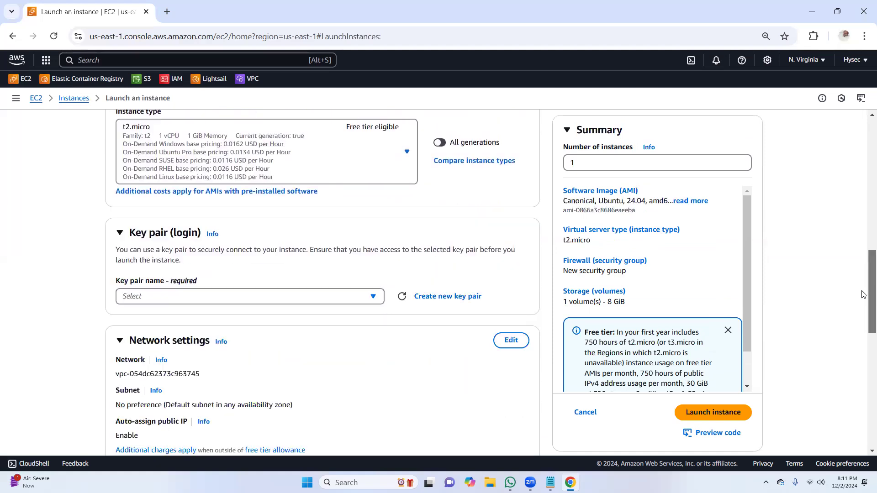
pyautogui.click(436, 238)
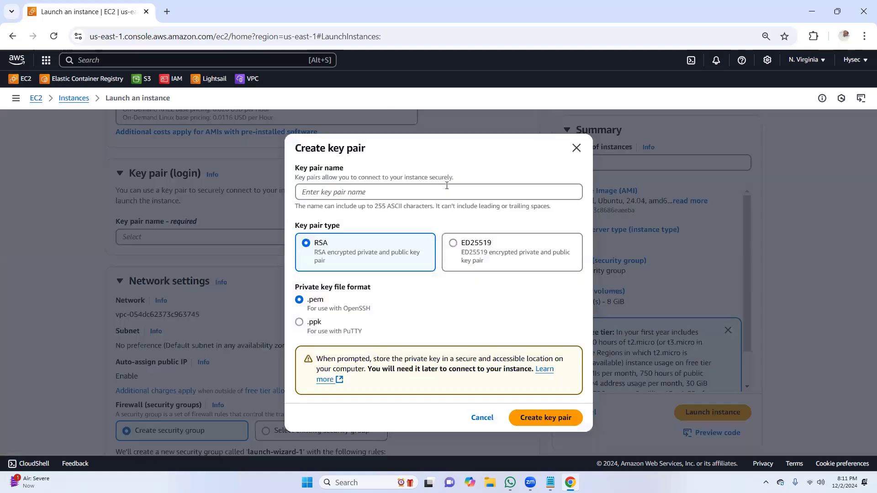
pyautogui.click(419, 193)
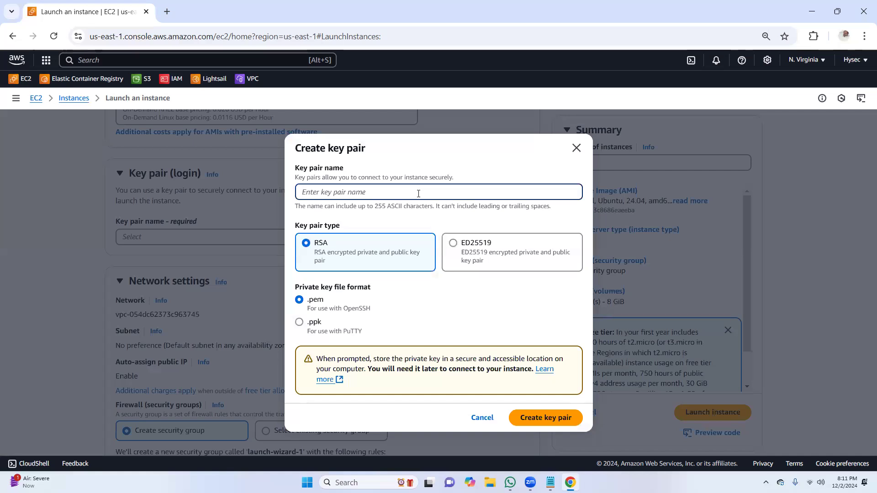
pyautogui.write('isbke')
pyautogui.click(550, 417)
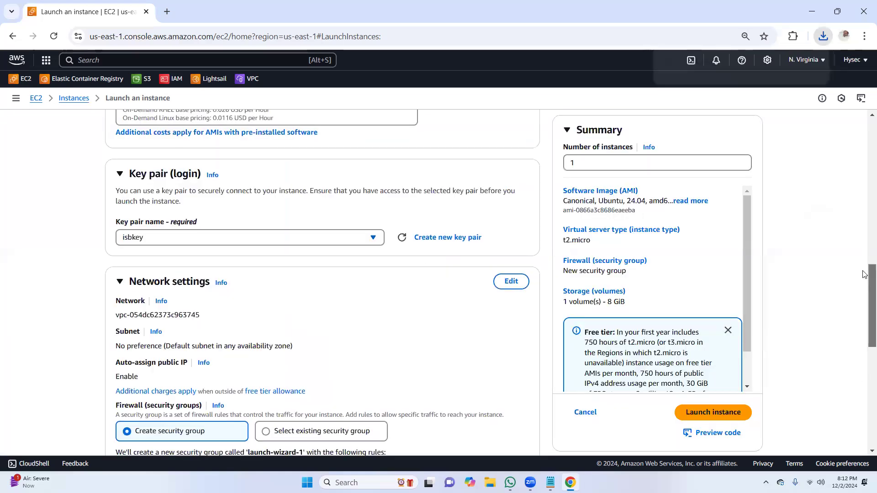
# Edit the instance's network settings to use the subnet in availability zone us-east-1a
pyautogui.scroll(-1, 865, 274)
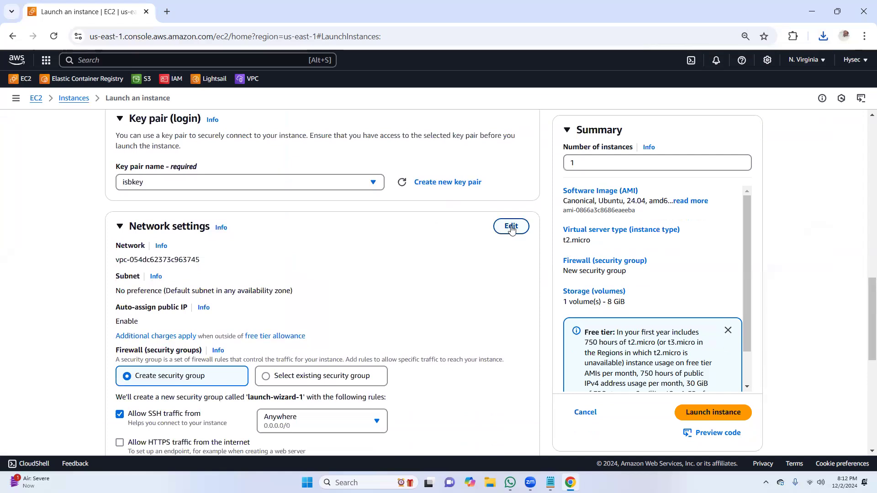
pyautogui.click(511, 226)
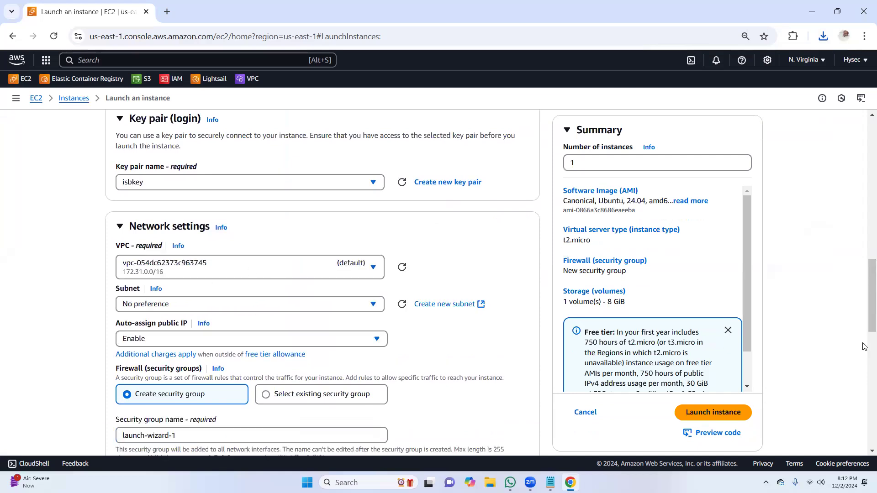
pyautogui.scroll(-1, 865, 305)
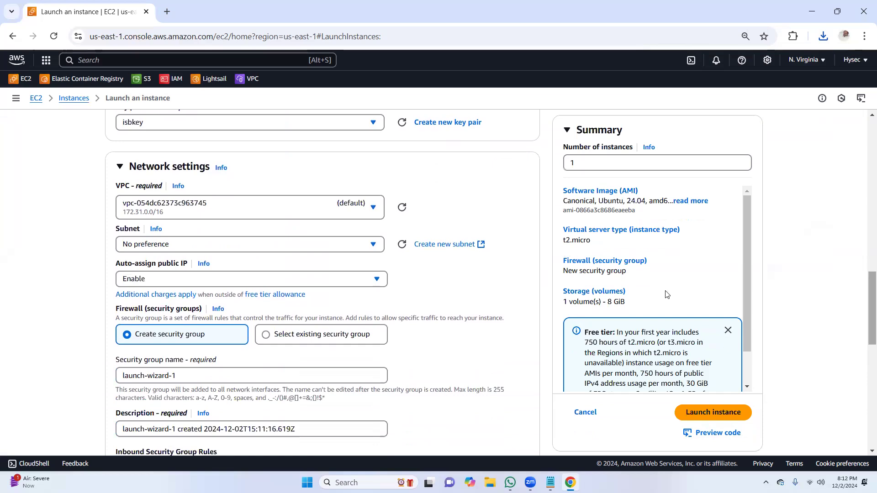
pyautogui.click(284, 250)
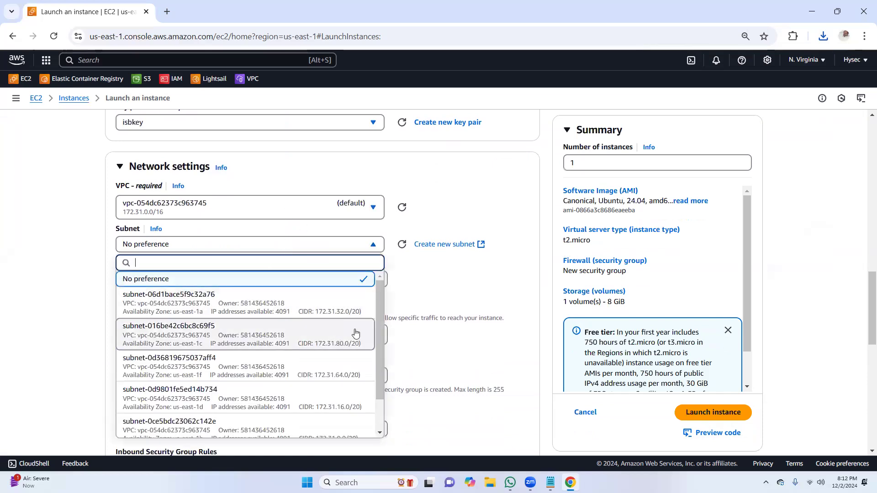
pyautogui.click(210, 304)
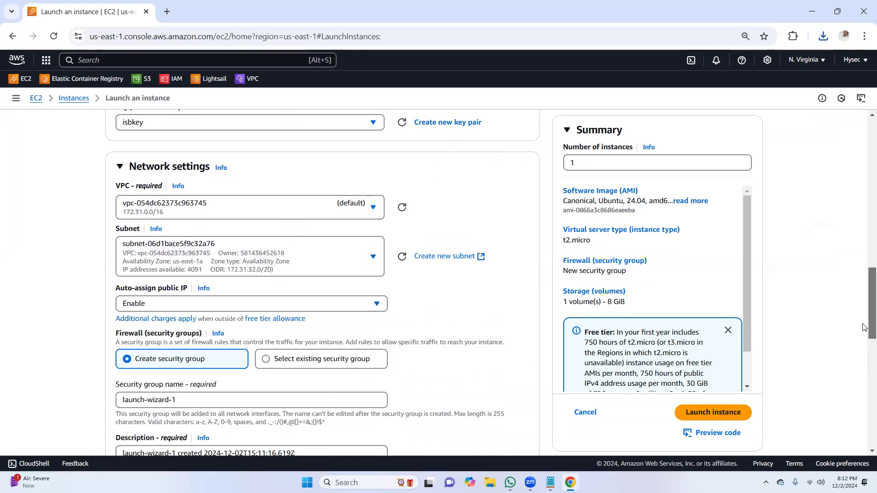
# Assign the existing security group LB-SG1 to EC2-1a and launch the instance
pyautogui.scroll(-2, 460, 284)
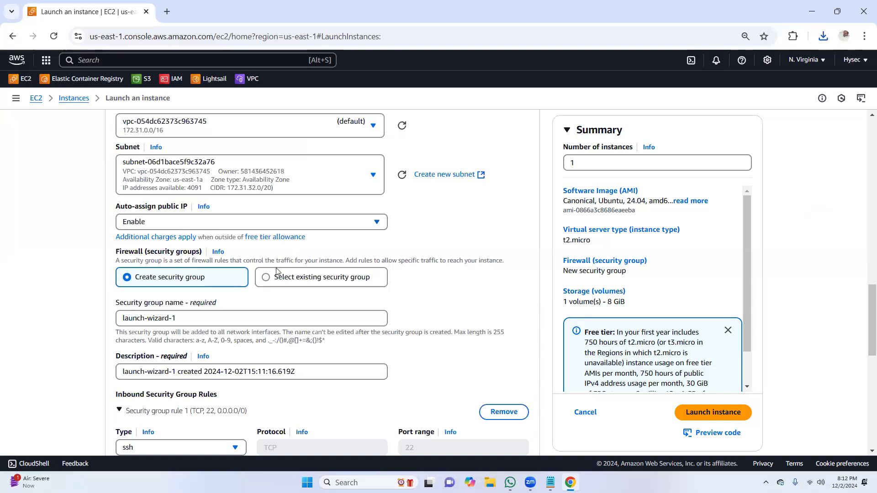
pyautogui.click(270, 281)
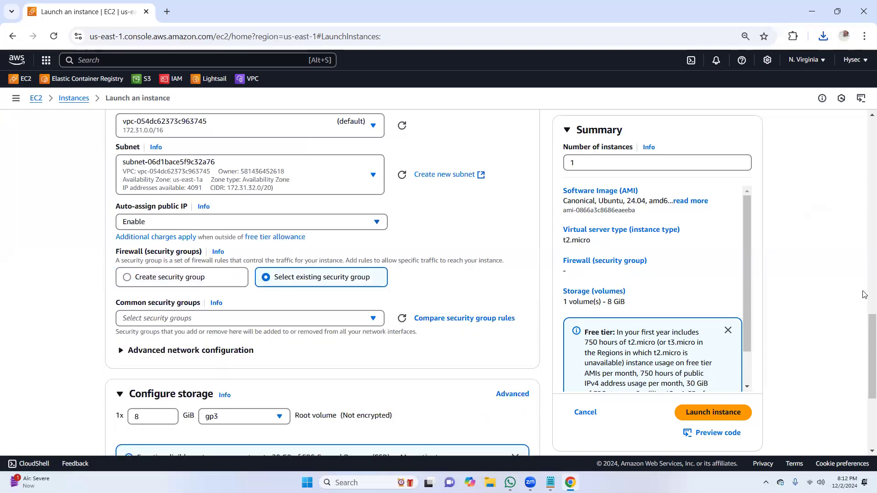
pyautogui.click(273, 319)
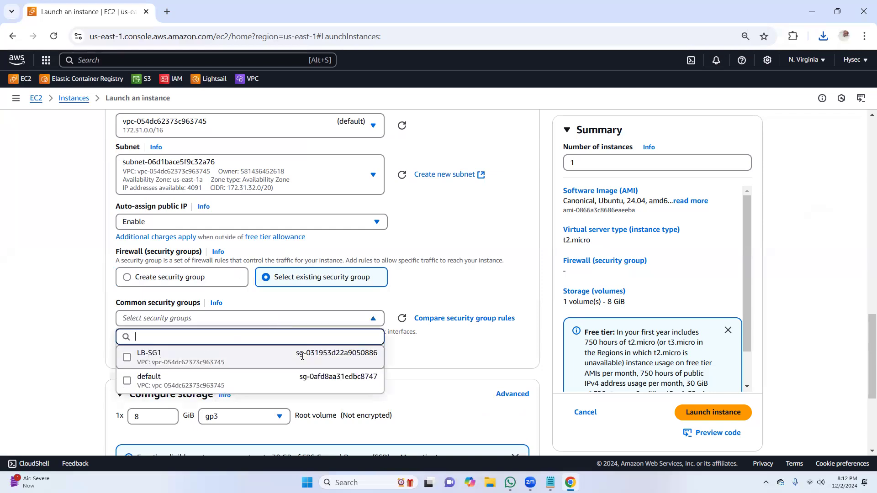
pyautogui.click(127, 361)
pyautogui.scroll(-5, 865, 359)
pyautogui.click(708, 398)
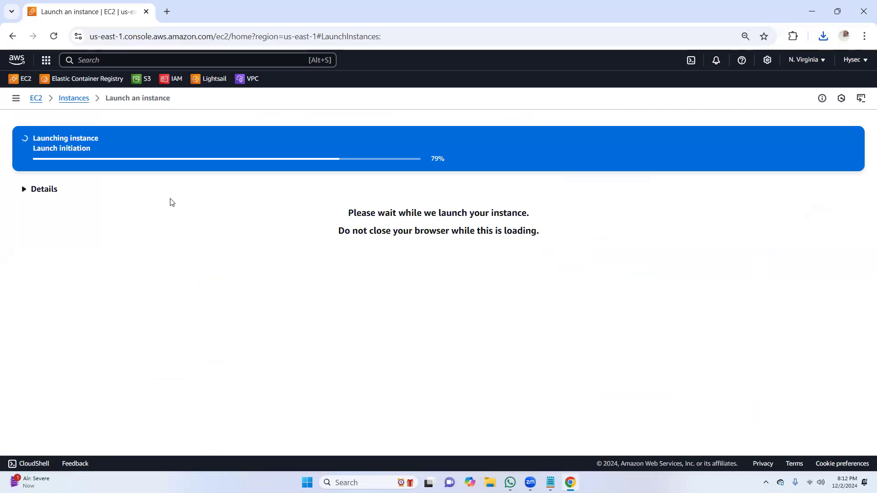
# Start launching a second instance from the instances list, named EC2-1b and using the Ubuntu image
pyautogui.click(73, 100)
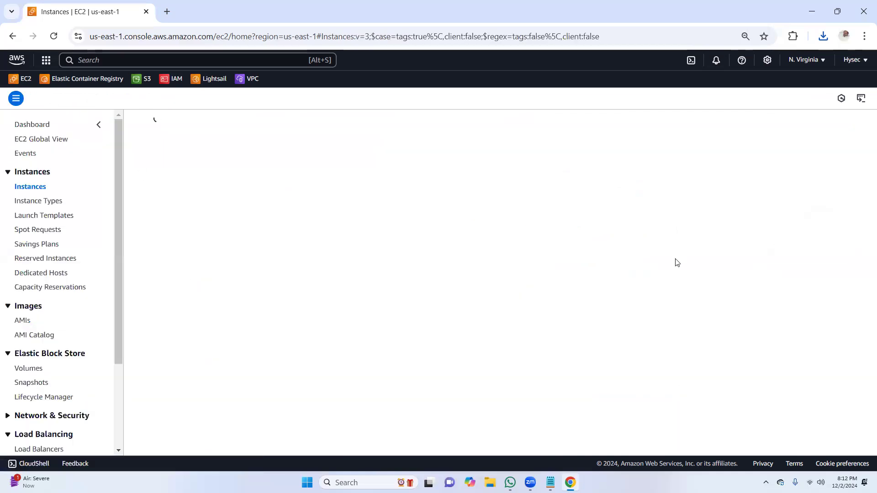
pyautogui.click(807, 124)
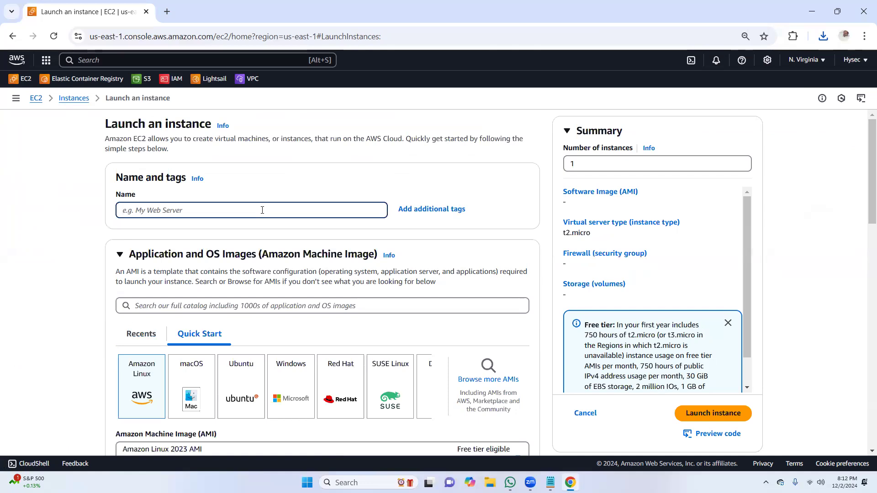
pyautogui.click(262, 210)
pyautogui.write('EC2-1b')
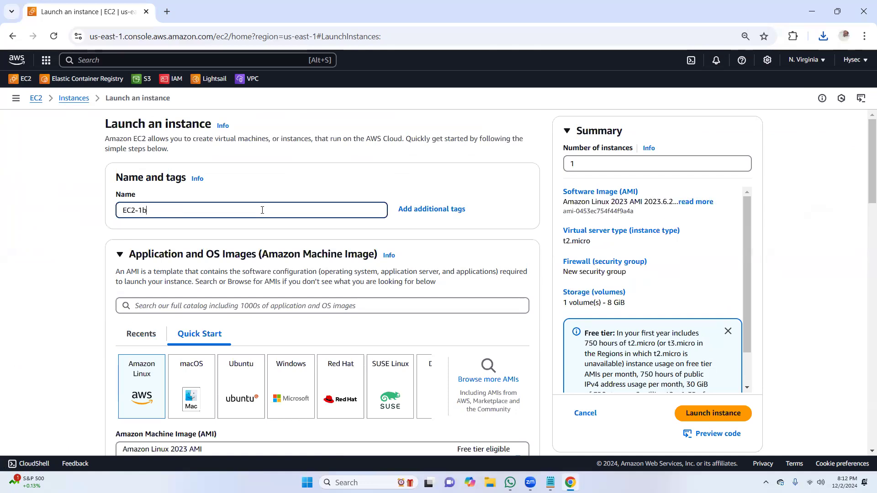
pyautogui.click(236, 382)
# Select the existing isbkey key pair for the EC2-1b instance
pyautogui.moveTo(864, 166); pyautogui.dragTo(865, 294)
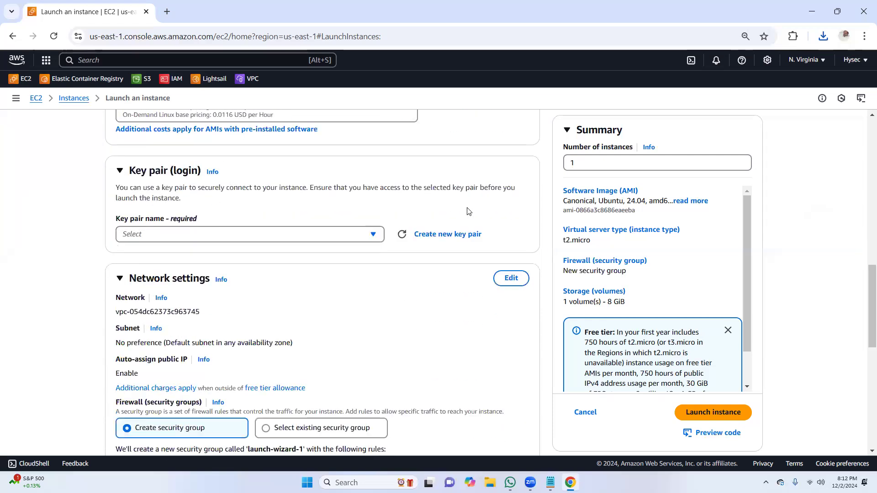
pyautogui.click(379, 237)
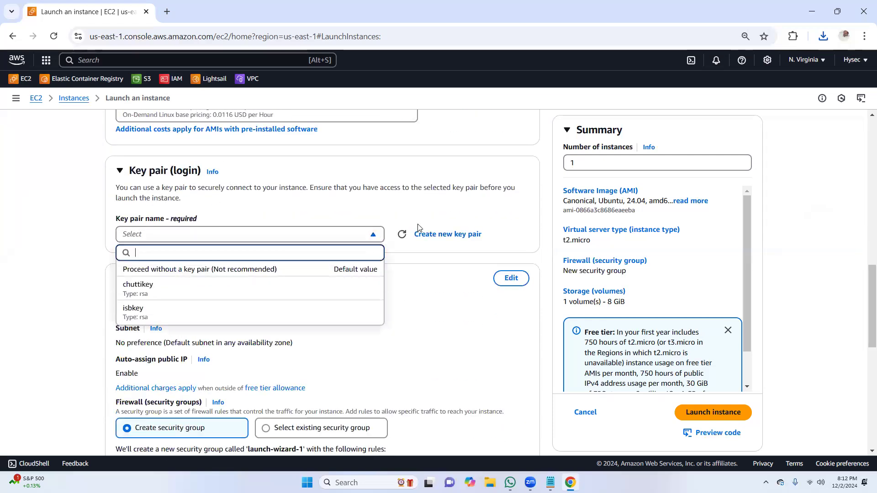
pyautogui.click(211, 313)
# Edit the network settings of EC2-1b to use the subnet in availability zone us-east-1b
pyautogui.moveTo(865, 289); pyautogui.dragTo(864, 304)
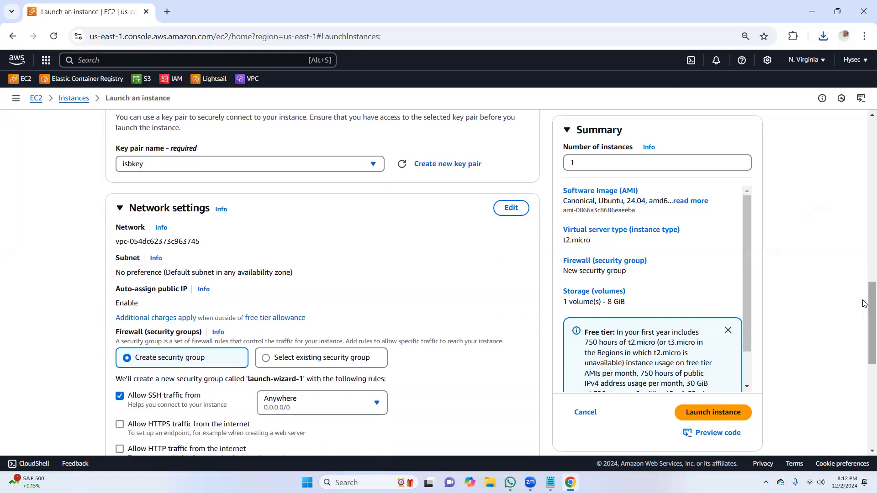
pyautogui.click(511, 208)
pyautogui.click(316, 290)
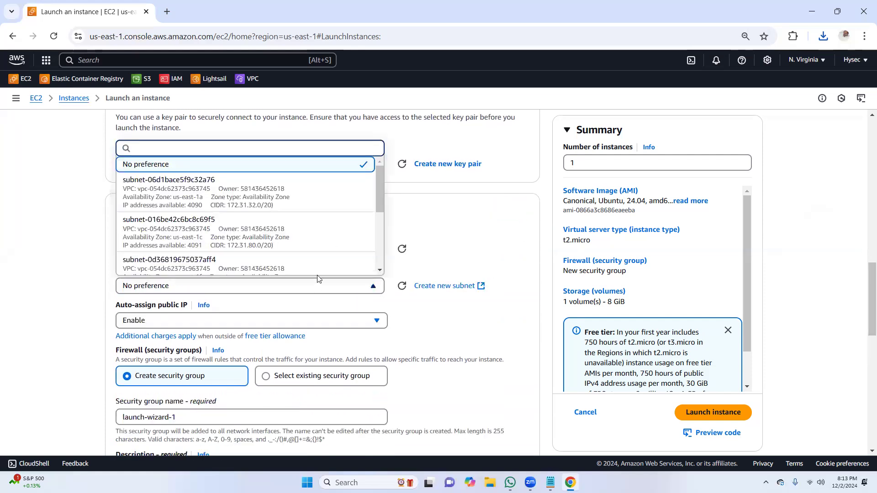
pyautogui.moveTo(379, 205); pyautogui.dragTo(372, 249)
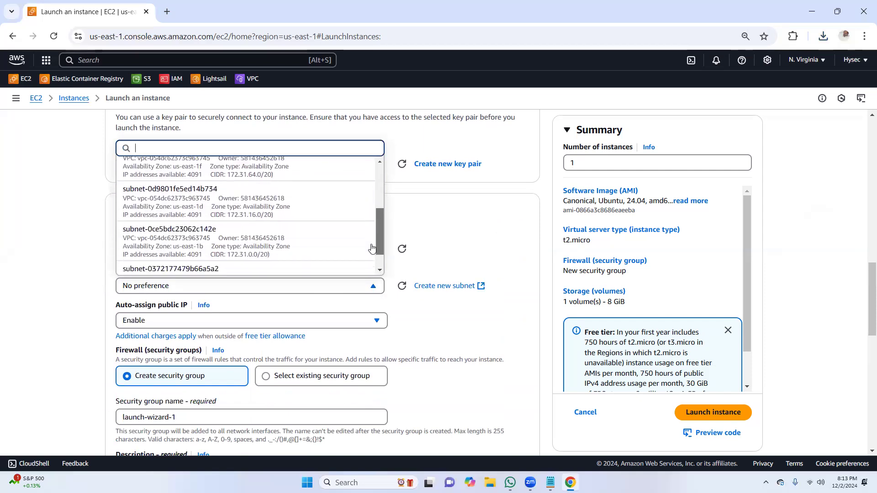
pyautogui.click(272, 248)
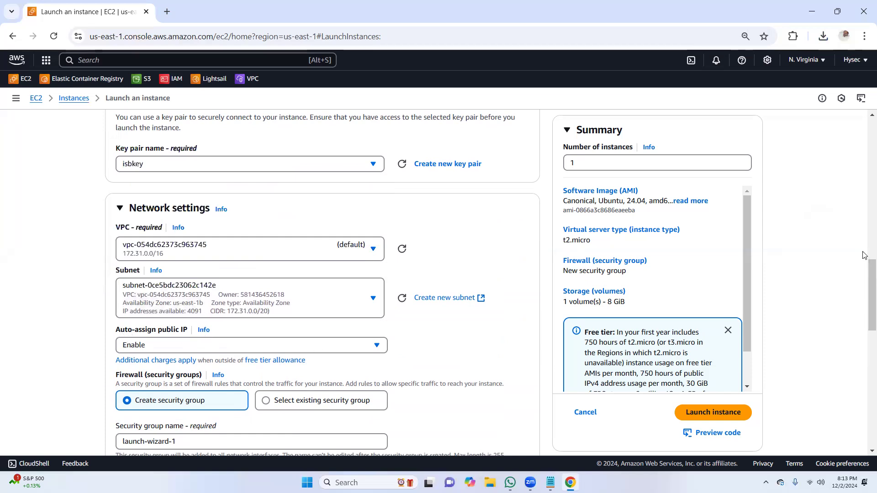
# Assign the existing security group LB-SG1 to the EC2-1b instance
pyautogui.moveTo(864, 292); pyautogui.dragTo(863, 326)
pyautogui.click(268, 238)
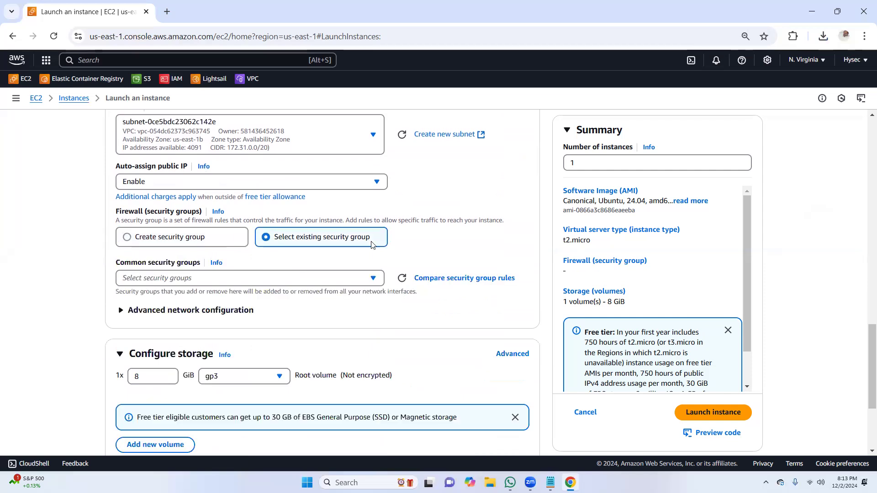
pyautogui.click(292, 279)
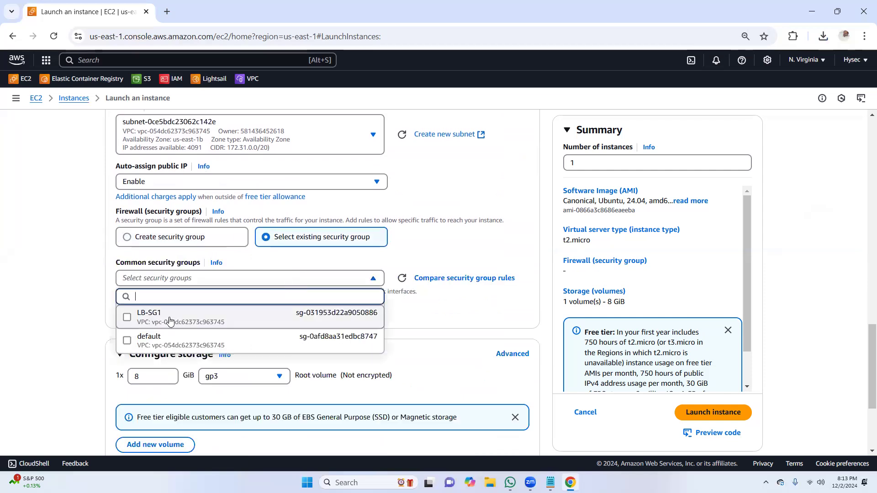
pyautogui.click(169, 317)
pyautogui.scroll(-2, 319, 274)
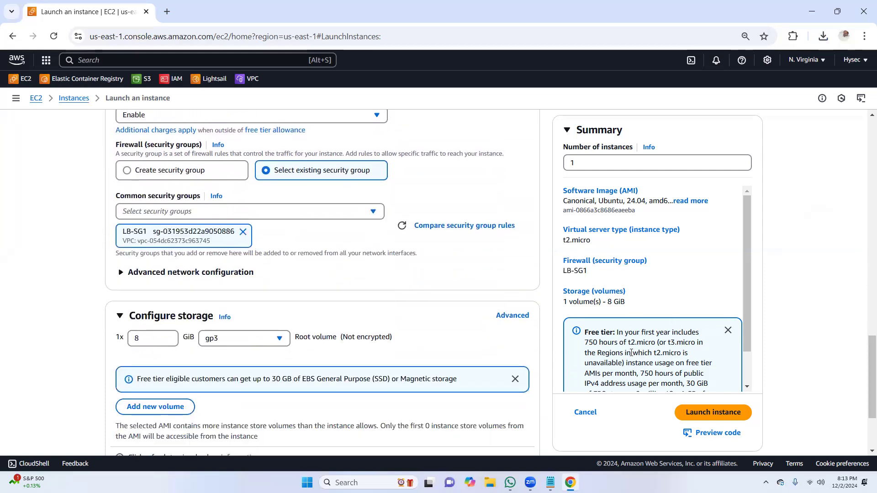
# Launch the EC2-1b instance and refresh the instances list
pyautogui.click(699, 413)
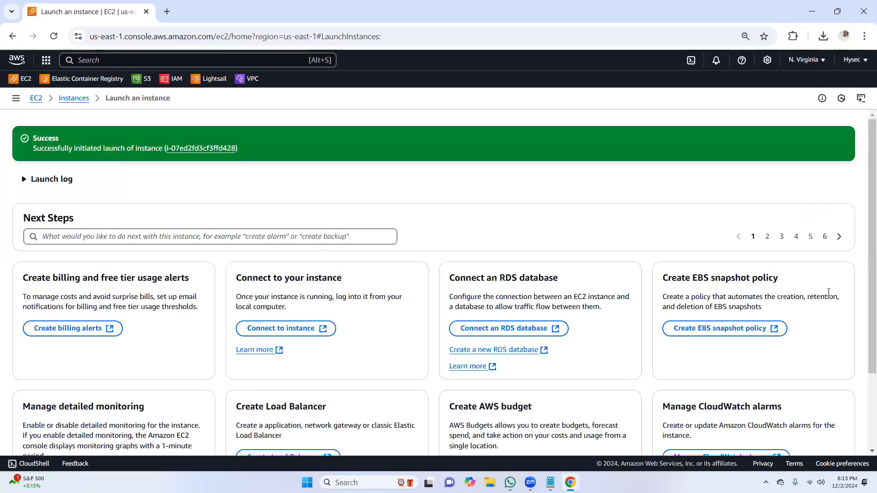
pyautogui.click(76, 99)
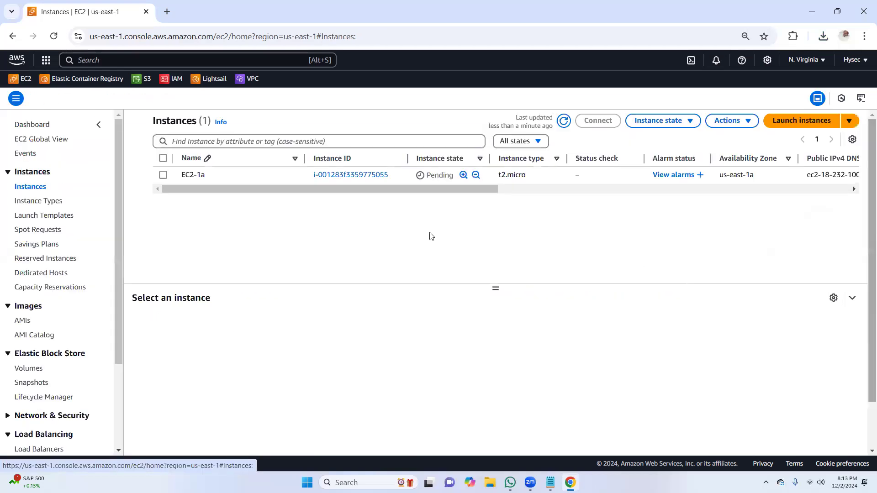
pyautogui.click(564, 122)
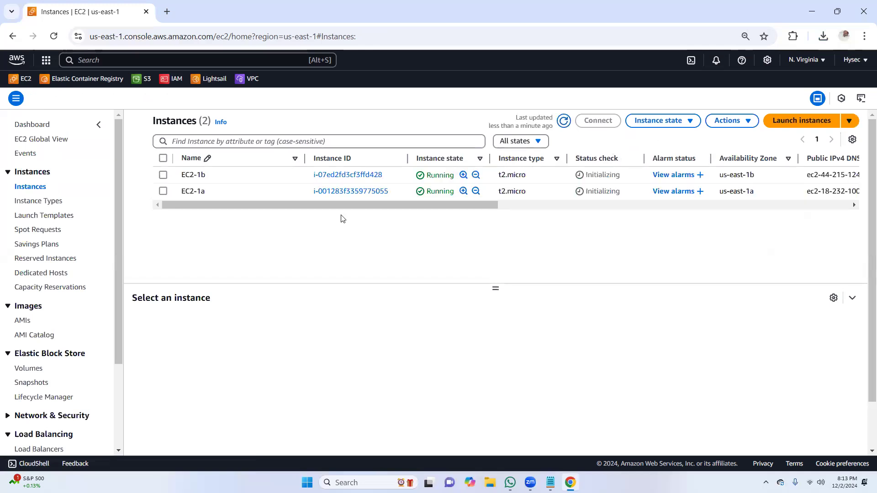
# Copy the SSH command from the connection details of the EC2-1b instance and open a Command Prompt
pyautogui.click(352, 177)
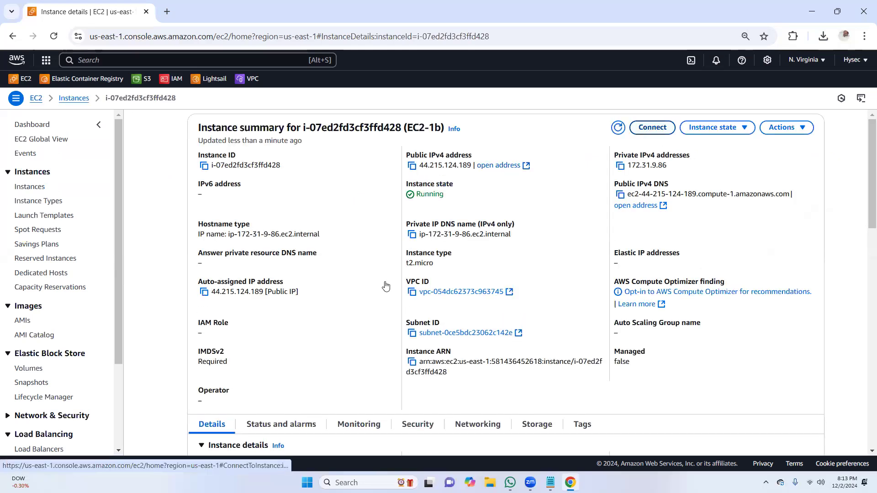
pyautogui.click(143, 316)
pyautogui.click(374, 478)
pyautogui.write('cmd')
pyautogui.click(557, 223)
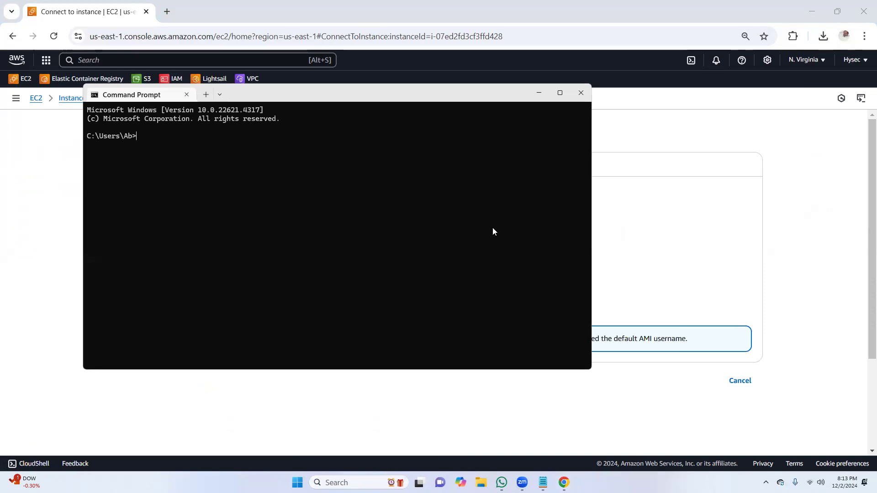
# Go to the downloads folder, connect to EC2-1b with the copied SSH command using isbkey.pem, and accept the host
pyautogui.write('cd do')
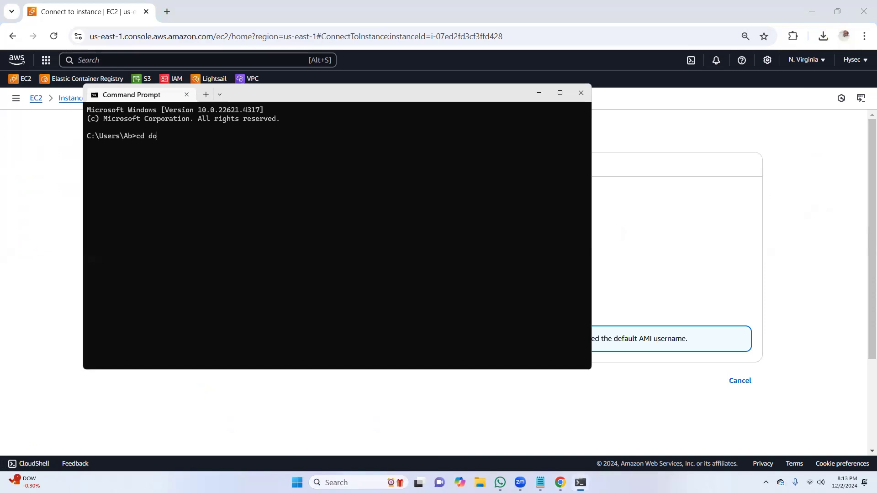
pyautogui.write('wnloads')
pyautogui.press('Return')
pyautogui.hotkey('ctrl', 'v')
pyautogui.press('Return')
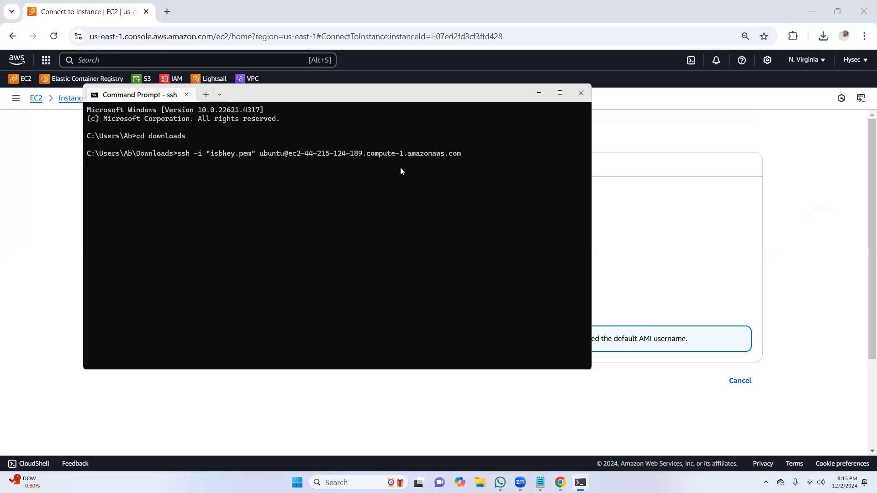
pyautogui.write('yes')
pyautogui.press('Return')
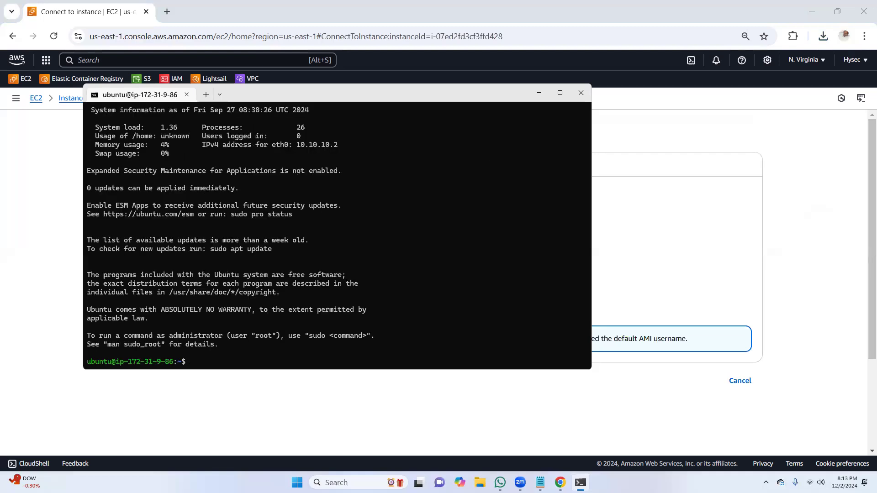
# Switch to the root shell on EC2-1b with sudo -i
pyautogui.write('sudo -')
pyautogui.write('i')
pyautogui.press('Return')
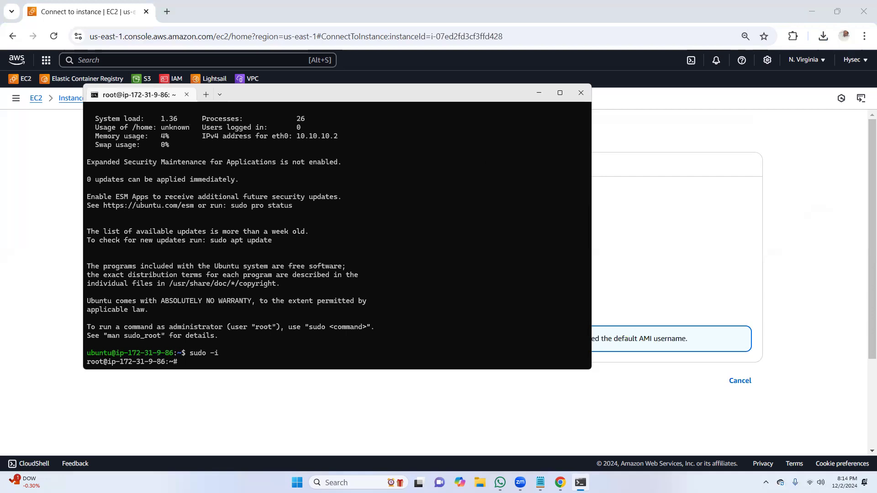
# Refresh the package lists on EC2-1b with apt update
pyautogui.write('update')
pyautogui.press('BackSpace')
pyautogui.press('BackSpace')
pyautogui.press('BackSpace')
pyautogui.press('BackSpace')
pyautogui.press('BackSpace')
pyautogui.press('BackSpace')
pyautogui.press('BackSpace')
pyautogui.write('apt update')
pyautogui.press('Return')
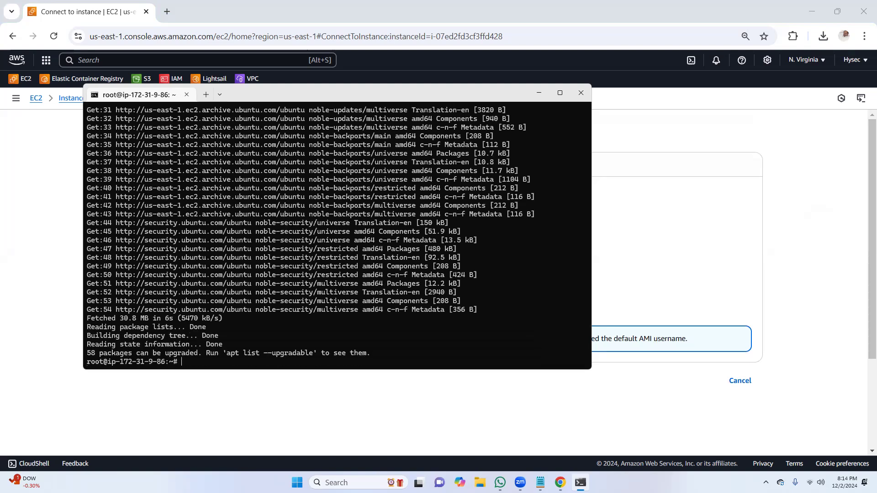
# Upgrade all installed packages on EC2-1b with apt upgrade -y
pyautogui.write('apt upgrade -y')
pyautogui.press('Return')
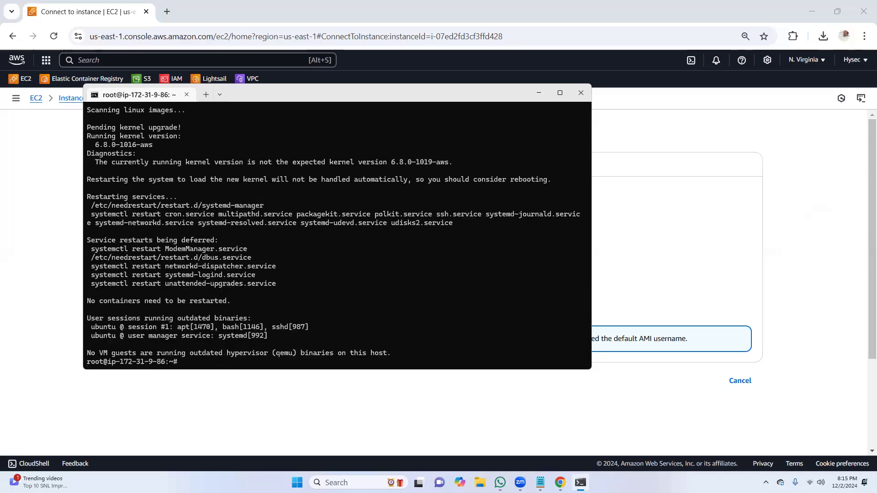
# Install nginx on EC2-1b with apt install nginx and confirm the installation
pyautogui.write('apt install nginx')
pyautogui.press('Return')
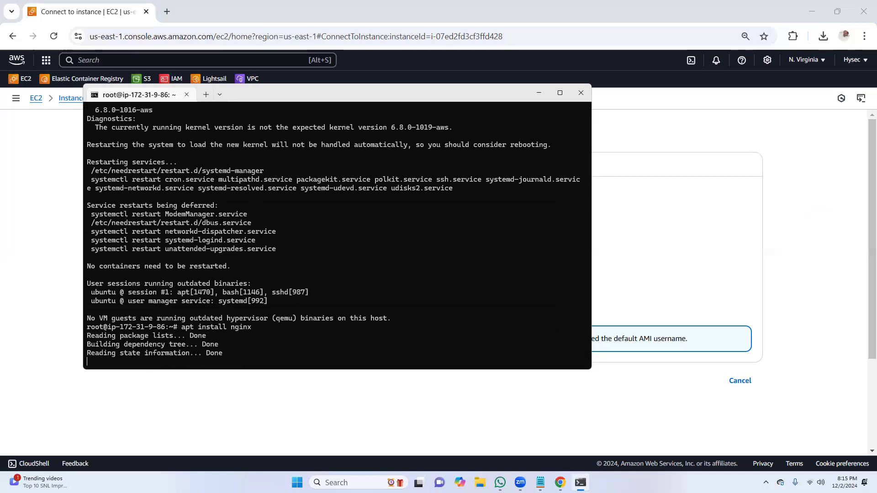
pyautogui.write('y')
pyautogui.press('Return')
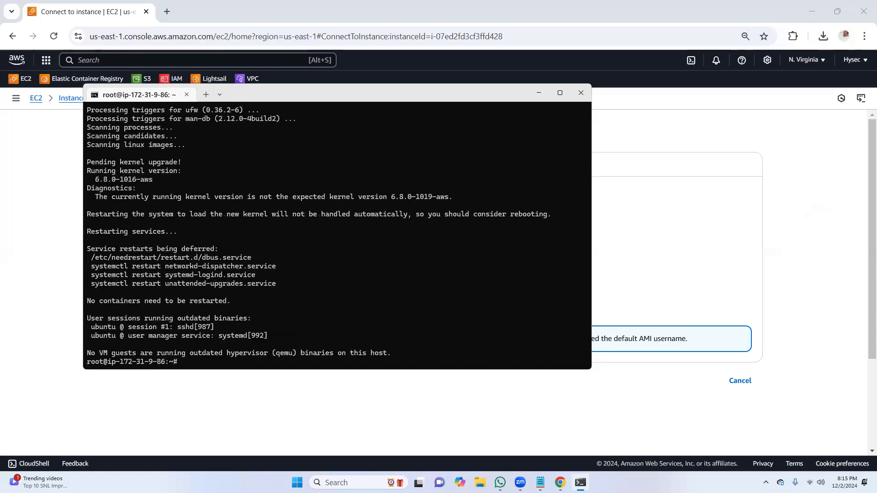
# Check the nginx service with systemctl status nginx and return to the shell prompt
pyautogui.press('Return')
pyautogui.press('Return')
pyautogui.write('systemctl')
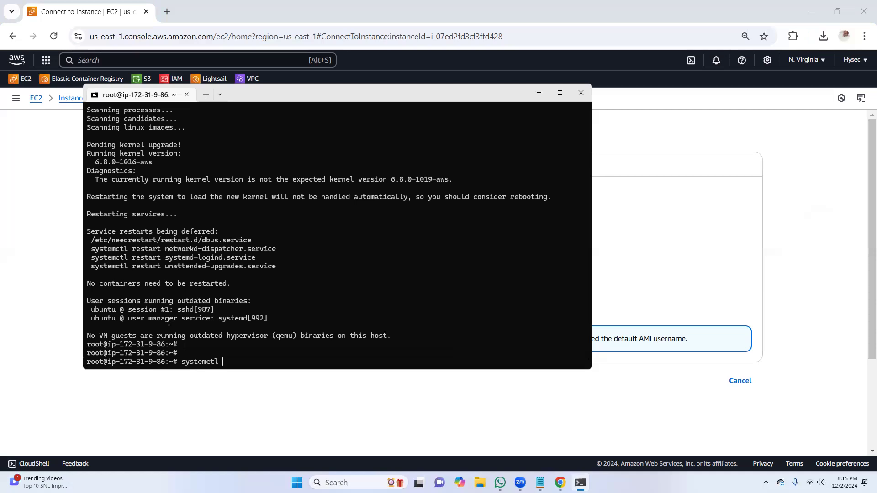
pyautogui.write(' status nginx')
pyautogui.press('Return')
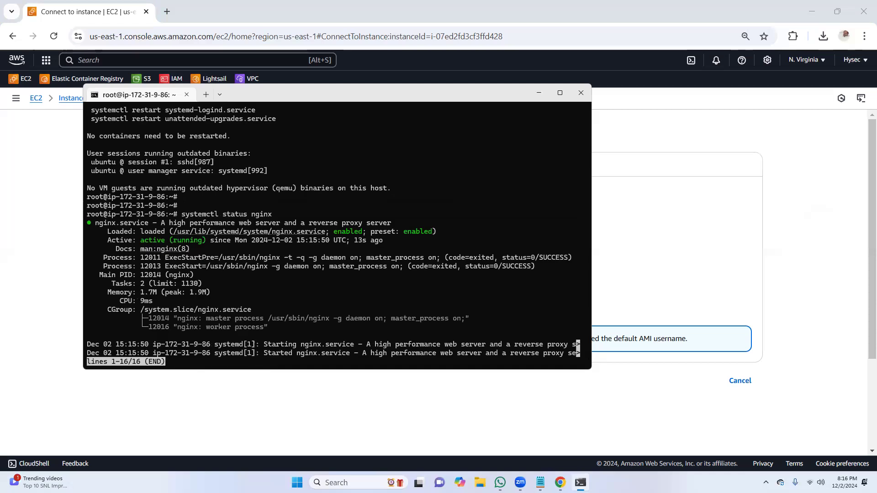
pyautogui.write('qcc')
pyautogui.press('Return')
pyautogui.press('Return')
pyautogui.press('Return')
pyautogui.press('Return')
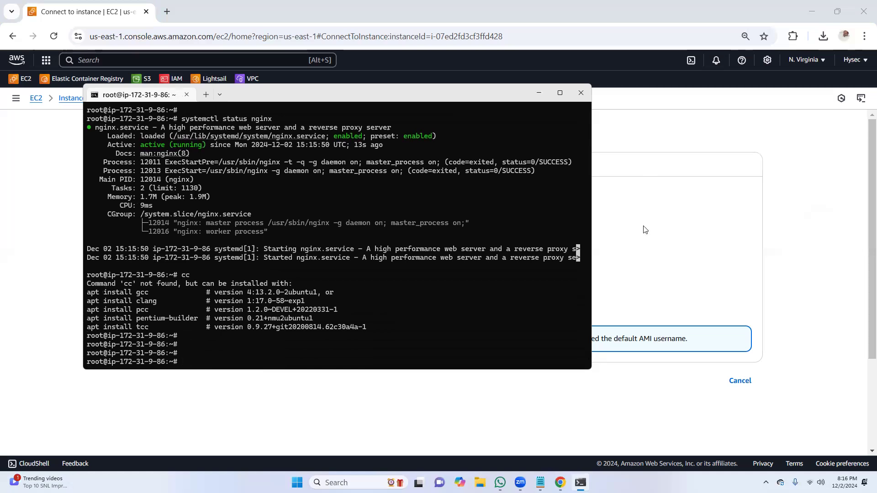
# Begin a git clone command in the terminal and open GitHub in a new Chrome tab
pyautogui.write('cd')
pyautogui.press('BackSpace')
pyautogui.press('BackSpace')
pyautogui.press('BackSpace')
pyautogui.write('git clone')
pyautogui.click(169, 12)
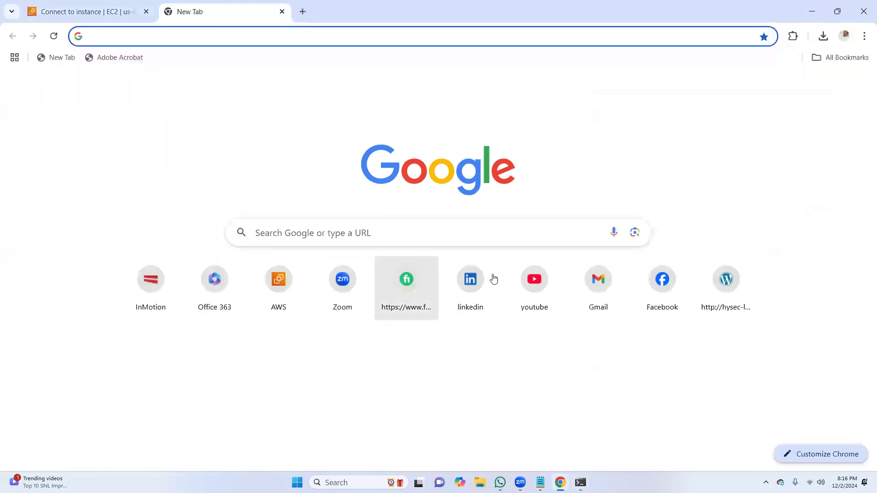
pyautogui.click(423, 242)
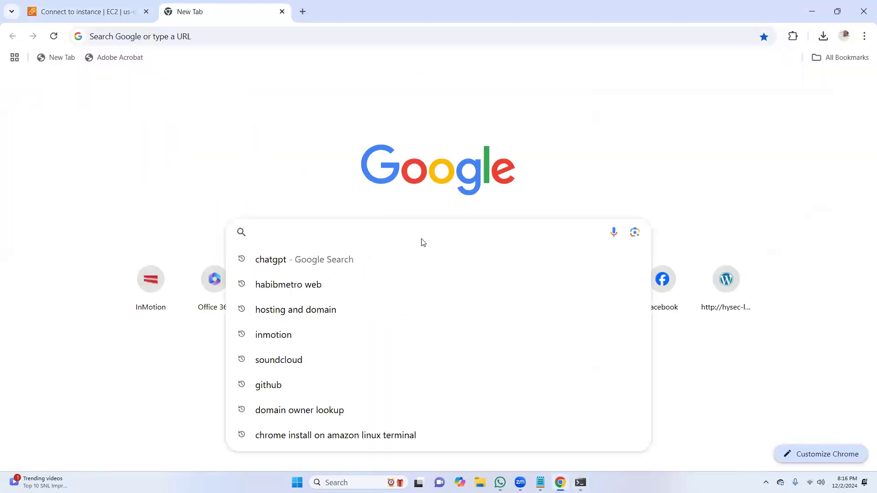
pyautogui.write('githb')
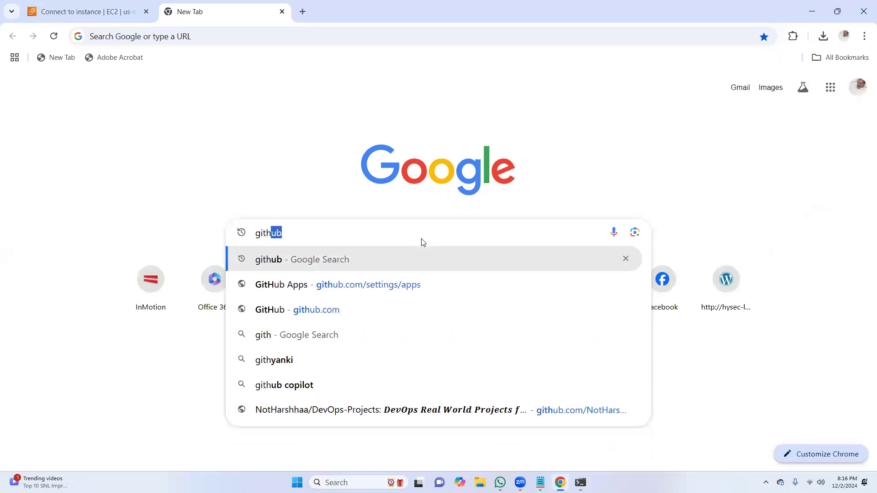
pyautogui.press('Return')
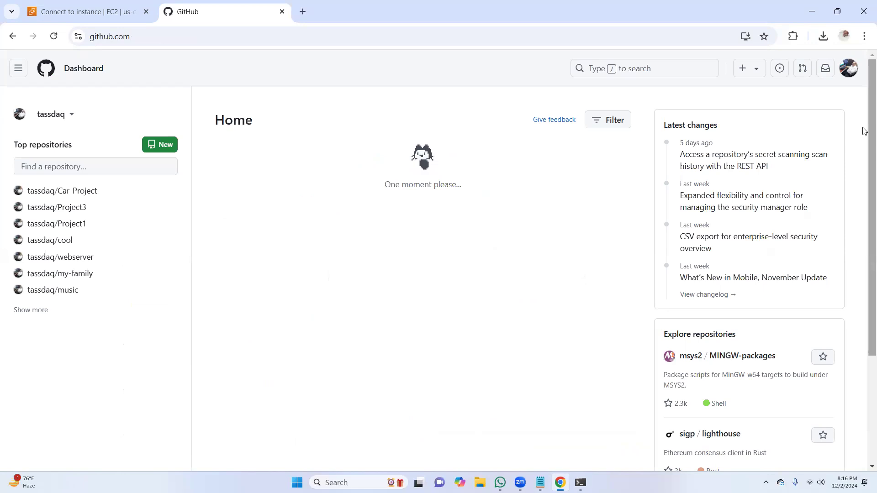
# Open the shapel repository from the account's own repositories and copy its HTTPS clone URL
pyautogui.moveTo(869, 93); pyautogui.dragTo(863, 57)
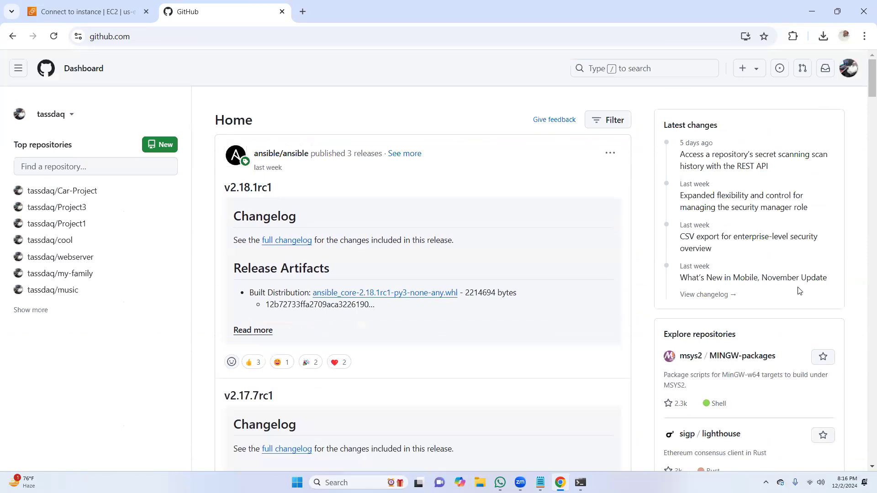
pyautogui.click(851, 77)
pyautogui.click(757, 149)
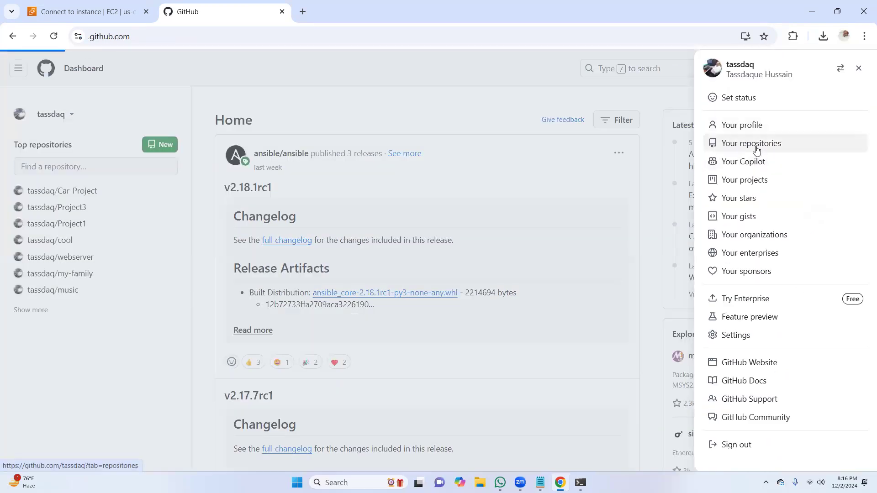
pyautogui.click(757, 151)
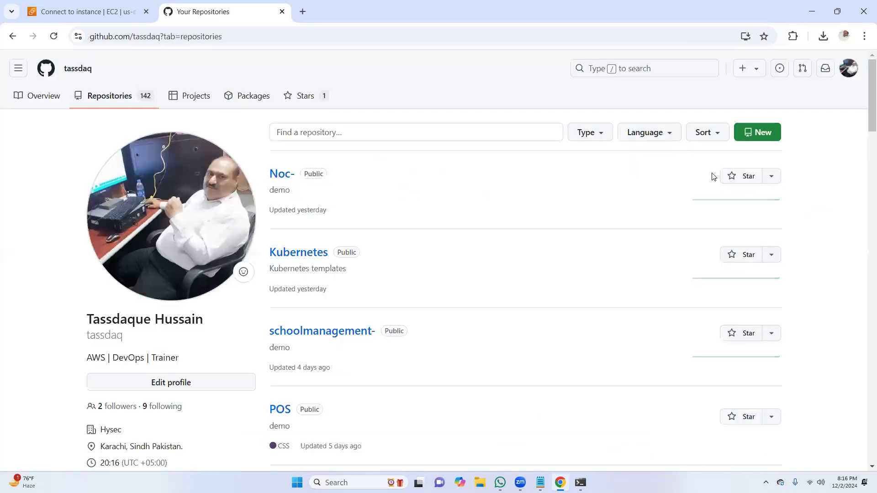
pyautogui.moveTo(864, 127); pyautogui.dragTo(865, 182)
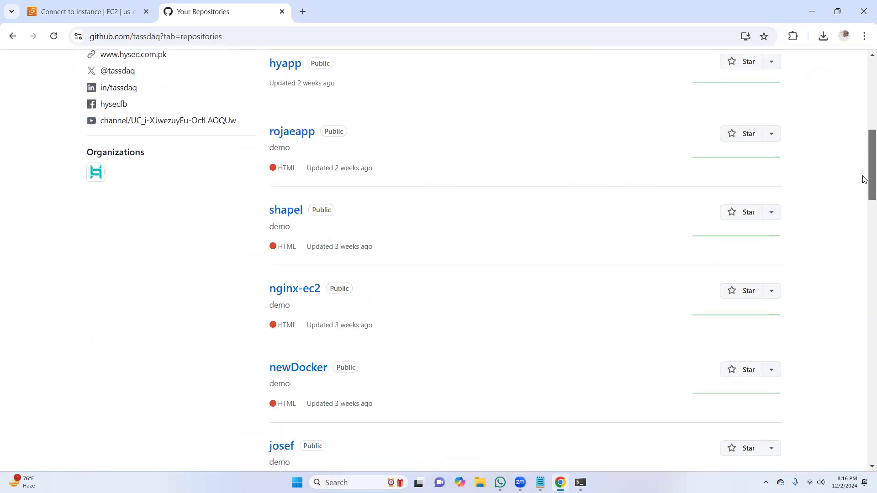
pyautogui.click(291, 211)
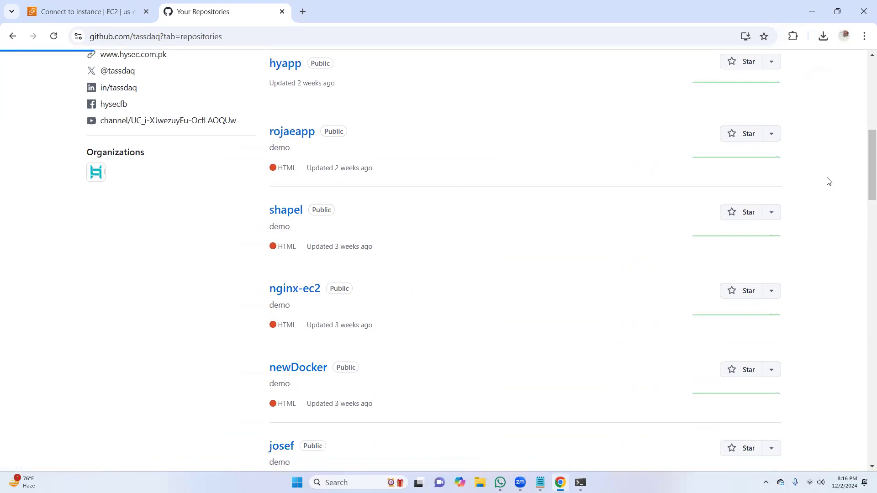
pyautogui.click(575, 170)
pyautogui.click(579, 273)
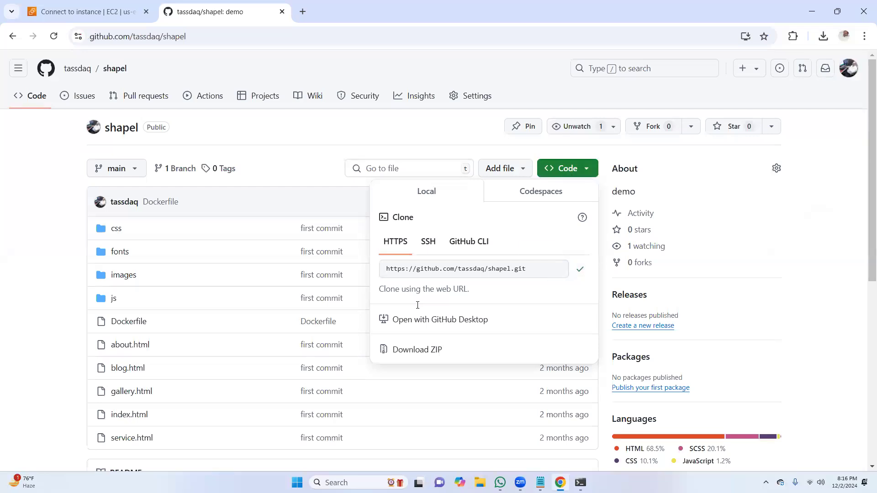
# Back in the terminal, try to clone the shapel repository into /var/www/html
pyautogui.hotkey('alt', 'Tab')
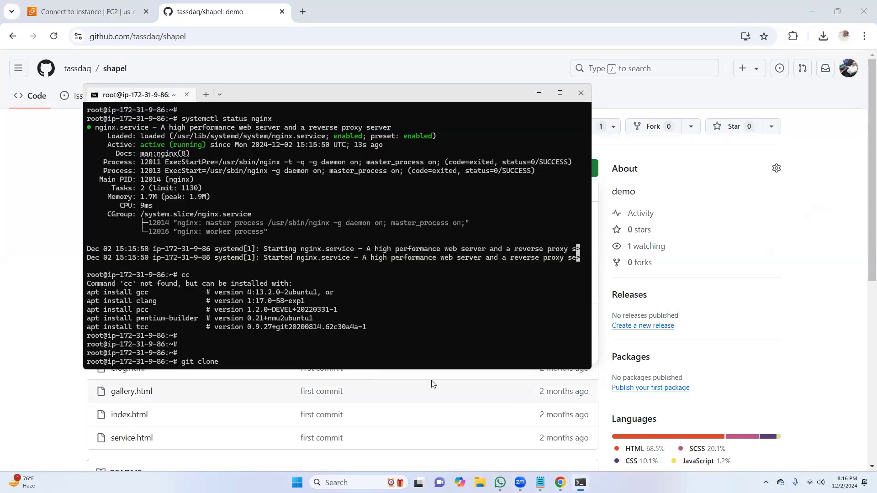
pyautogui.rightClick(391, 361)
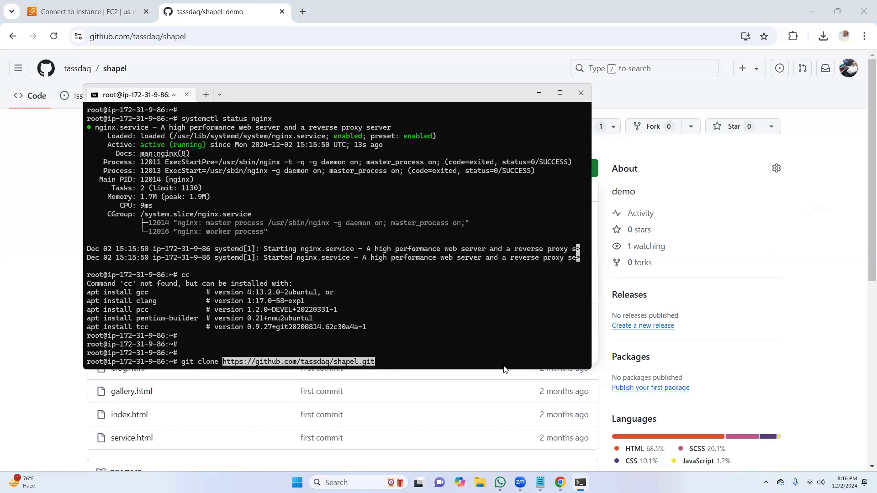
pyautogui.press('Right')
pyautogui.write('/var/www/')
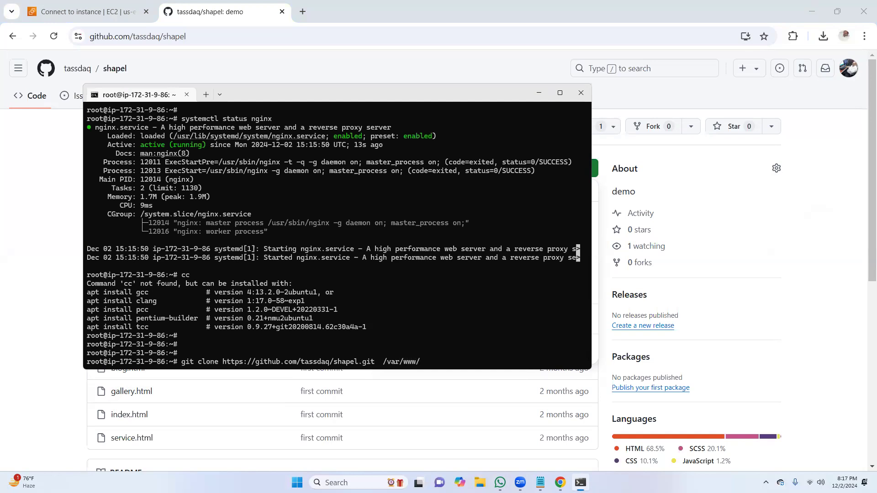
pyautogui.write('html')
pyautogui.press('Return')
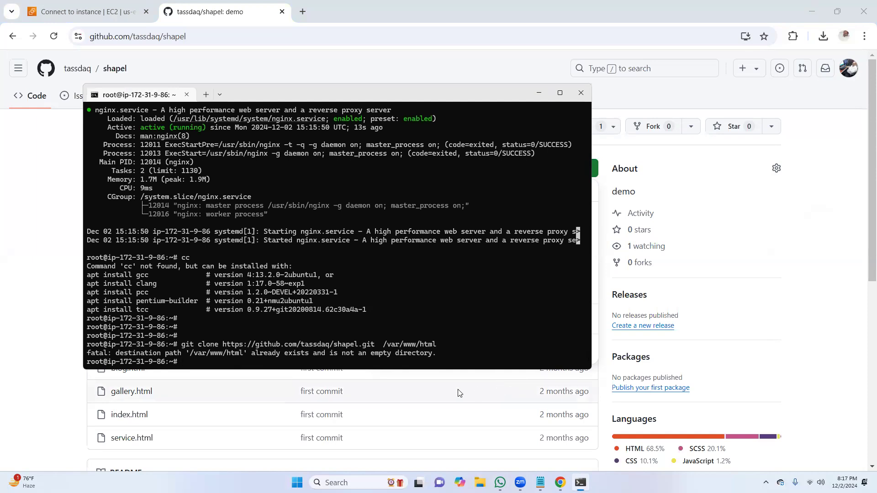
# Return to the shapel repository on GitHub through the account's repositories and copy its HTTPS clone URL again
pyautogui.click(630, 358)
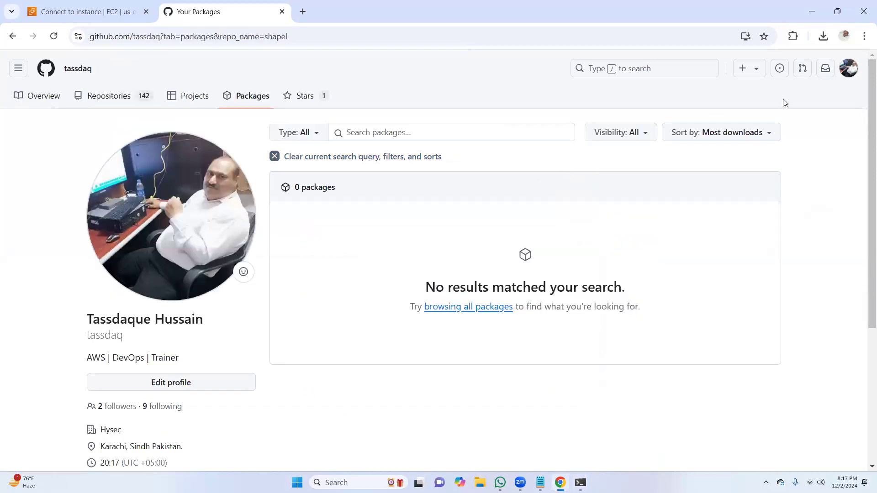
pyautogui.click(848, 74)
pyautogui.click(758, 144)
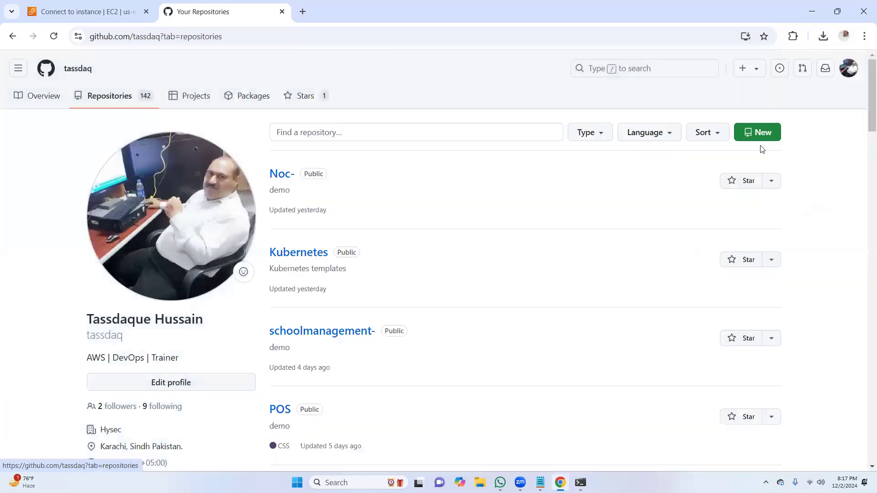
pyautogui.scroll(-5, 857, 165)
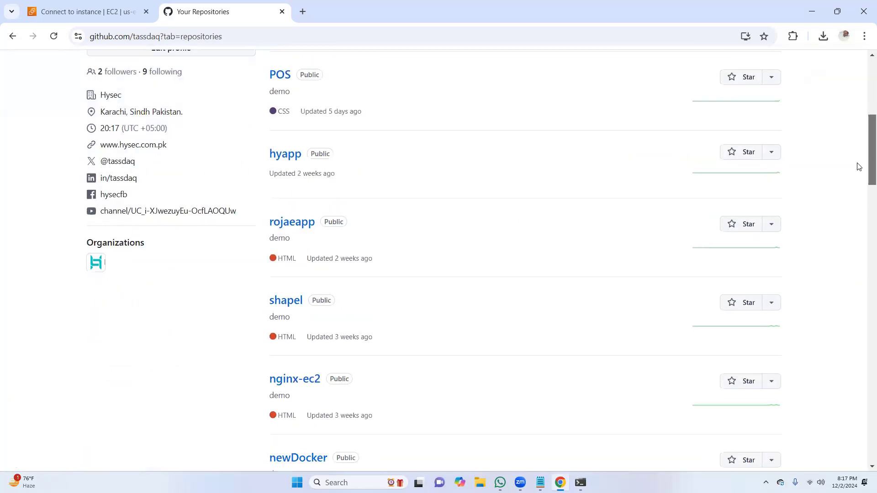
pyautogui.click(292, 287)
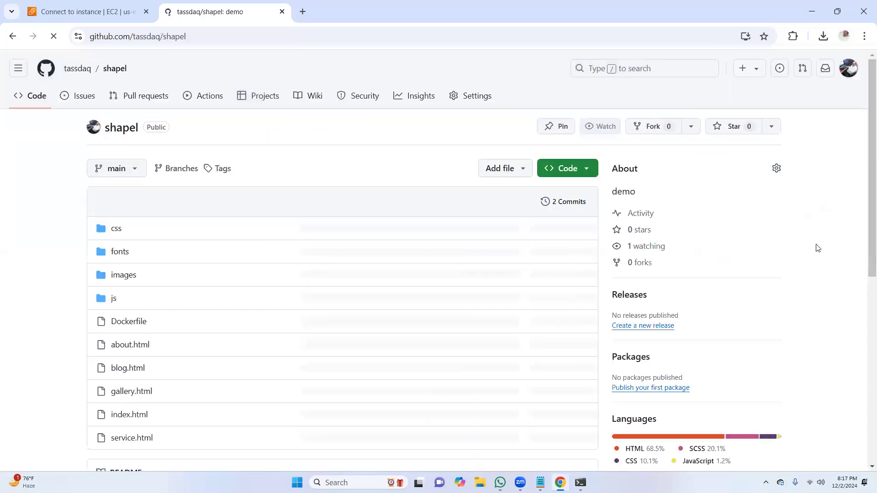
pyautogui.click(548, 168)
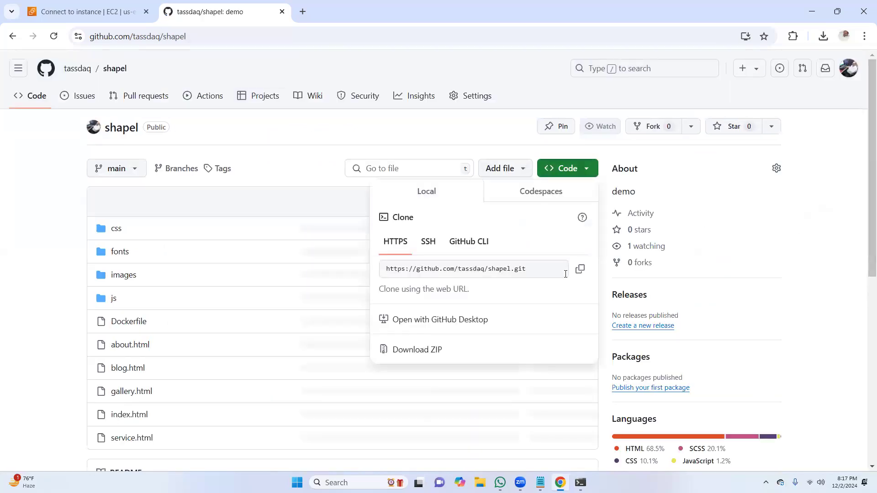
pyautogui.click(583, 272)
# In the EC2-1b terminal, change to the /var/www/html directory and list its contents
pyautogui.click(580, 482)
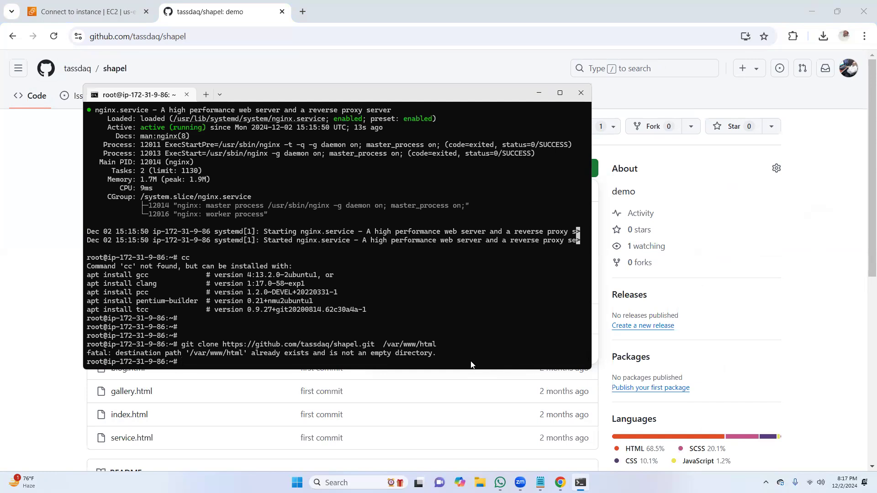
pyautogui.write('cd')
pyautogui.write('/var/www/html')
pyautogui.press('Return')
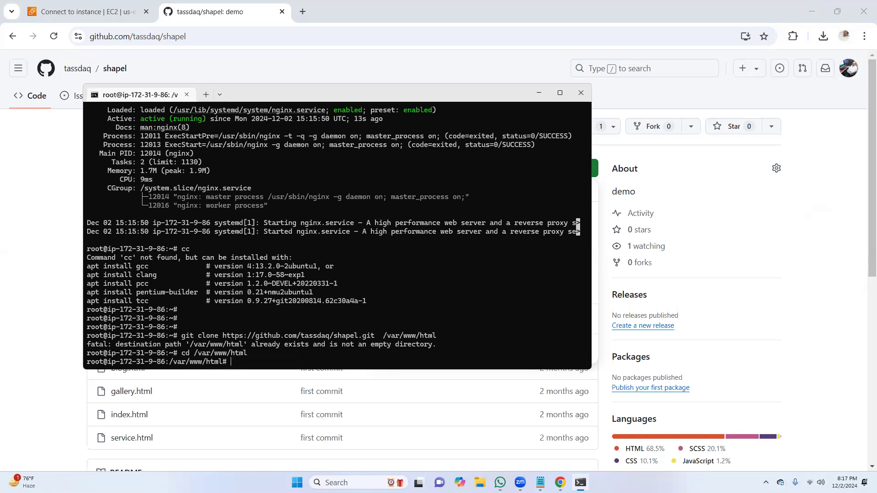
pyautogui.write('ls')
pyautogui.press('Return')
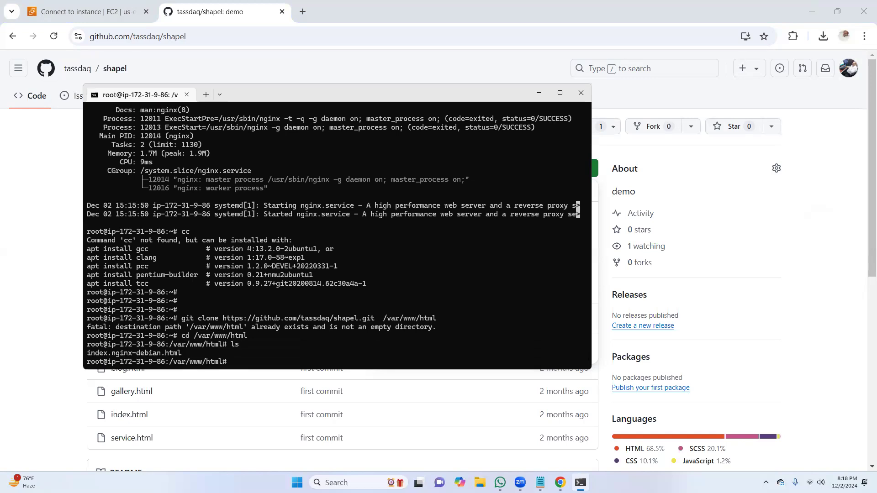
# Delete index.nginx-debian.html from /var/www/html with rm -rf
pyautogui.write('rm -rf')
pyautogui.moveTo(183, 354); pyautogui.dragTo(89, 356)
pyautogui.rightClick(276, 365)
pyautogui.rightClick(275, 367)
pyautogui.press('Return')
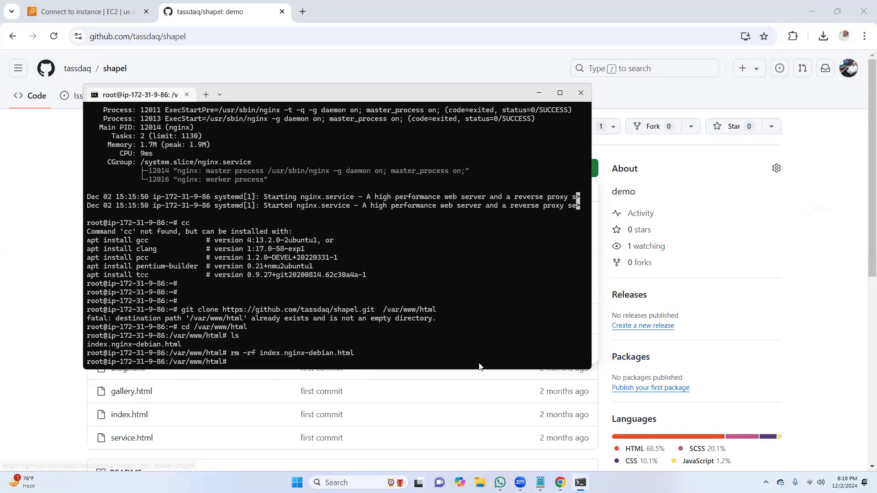
# List the contents of /var/www/html on EC2-1b to check the directory
pyautogui.write('ls')
pyautogui.press('Return')
pyautogui.press('Return')
pyautogui.press('Return')
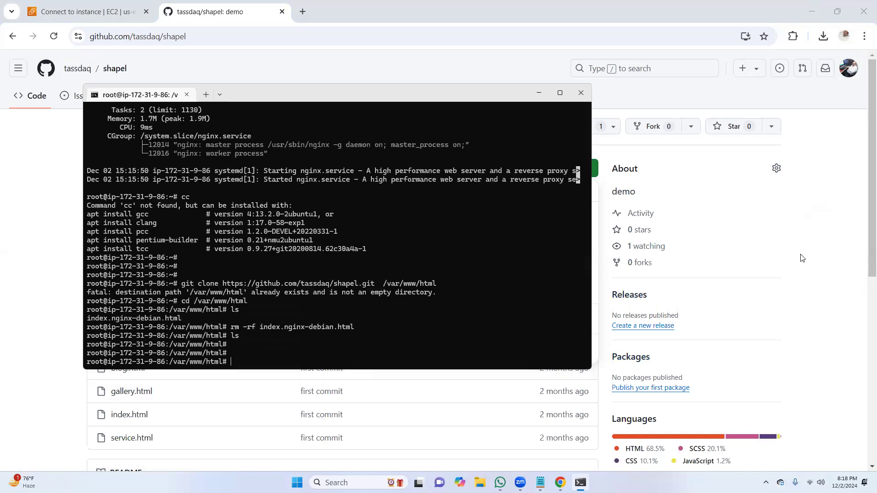
# Copy the shapel repository's HTTPS clone URL from GitHub again and return to the EC2-1b terminal
pyautogui.click(805, 258)
pyautogui.click(557, 172)
pyautogui.click(580, 266)
pyautogui.click(580, 482)
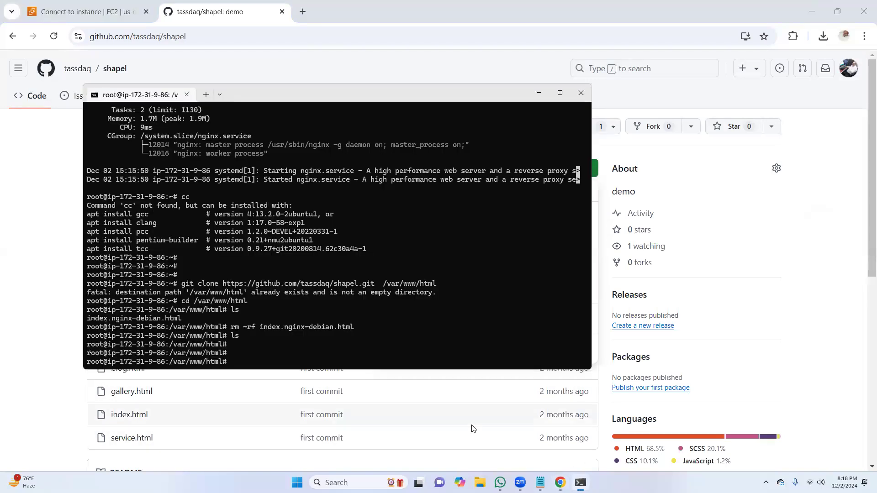
pyautogui.write('git cl')
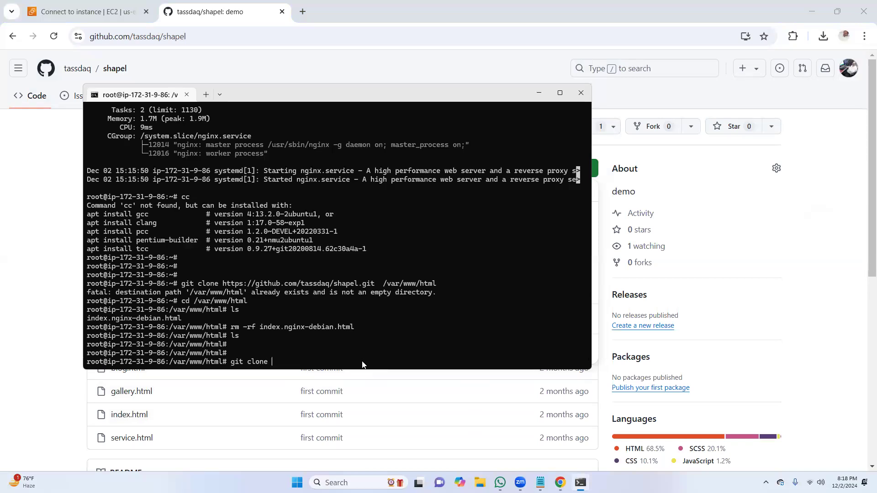
pyautogui.write('one')
pyautogui.hotkey('ctrl', 'v')
pyautogui.hotkey('ctrl', 'v')
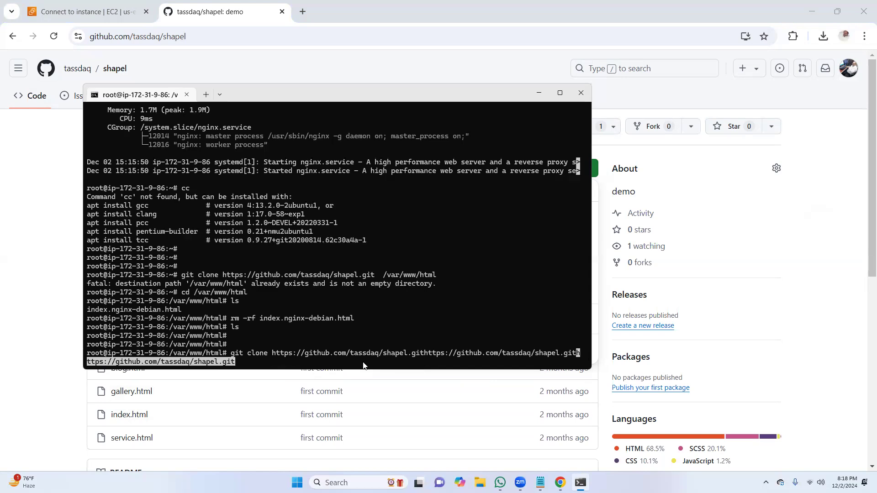
pyautogui.press('BackSpace')
pyautogui.press('BackSpace')
pyautogui.press('BackSpace')
pyautogui.press('BackSpace')
pyautogui.press('BackSpace')
pyautogui.press('BackSpace')
pyautogui.press('BackSpace')
pyautogui.press('BackSpace')
pyautogui.press('BackSpace')
pyautogui.press('BackSpace')
pyautogui.press('BackSpace')
pyautogui.press('BackSpace')
pyautogui.press('BackSpace')
pyautogui.press('BackSpace')
pyautogui.press('BackSpace')
pyautogui.press('BackSpace')
pyautogui.press('BackSpace')
pyautogui.press('BackSpace')
pyautogui.press('BackSpace')
pyautogui.press('BackSpace')
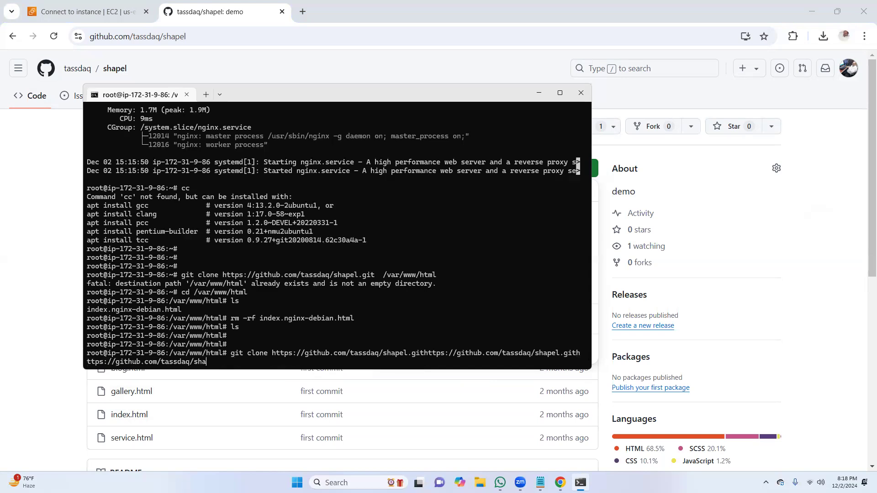
pyautogui.press('BackSpace')
pyautogui.press('BackSpace')
pyautogui.press('BackSpace')
pyautogui.press('BackSpace')
pyautogui.press('BackSpace')
pyautogui.press('BackSpace')
pyautogui.press('BackSpace')
pyautogui.press('BackSpace')
pyautogui.press('BackSpace')
pyautogui.press('BackSpace')
pyautogui.press('BackSpace')
pyautogui.press('BackSpace')
pyautogui.press('BackSpace')
pyautogui.press('BackSpace')
pyautogui.press('BackSpace')
pyautogui.press('BackSpace')
pyautogui.press('BackSpace')
pyautogui.press('BackSpace')
pyautogui.press('BackSpace')
pyautogui.press('BackSpace')
pyautogui.press('BackSpace')
pyautogui.press('BackSpace')
pyautogui.press('BackSpace')
pyautogui.press('BackSpace')
pyautogui.press('BackSpace')
pyautogui.press('BackSpace')
pyautogui.press('BackSpace')
pyautogui.press('BackSpace')
pyautogui.press('BackSpace')
pyautogui.press('BackSpace')
pyautogui.press('BackSpace')
pyautogui.press('BackSpace')
pyautogui.press('BackSpace')
pyautogui.press('Return')
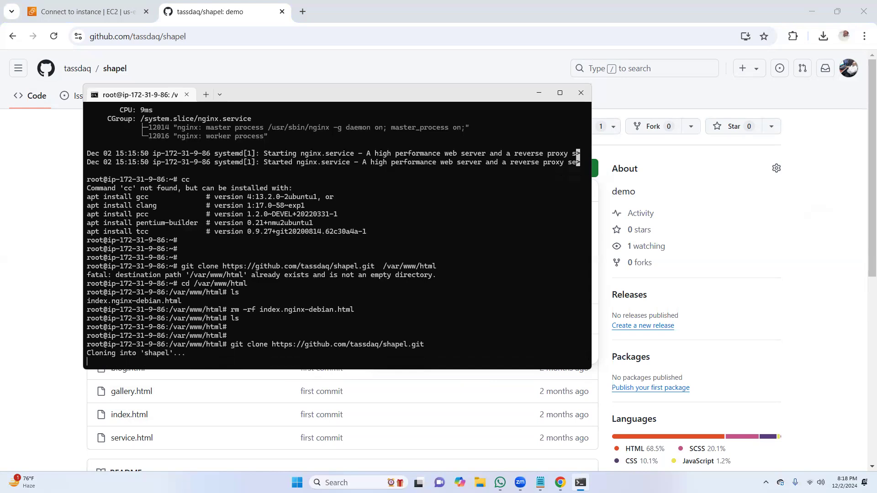
pyautogui.write('l')
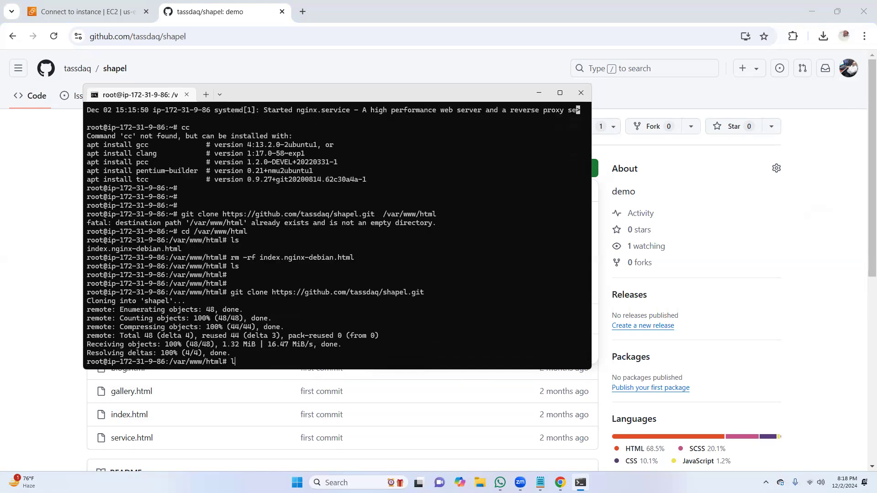
pyautogui.write('s')
pyautogui.press('Return')
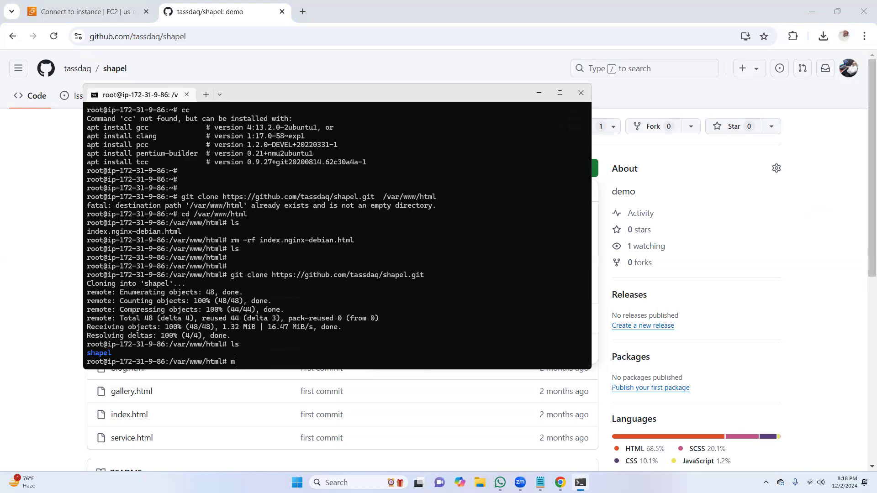
# Move everything from the shapel folder into /var/www/html with mv and list the directory
pyautogui.write('mv shap')
pyautogui.write('el/* /var/www/html')
pyautogui.press('Return')
pyautogui.write('ls')
pyautogui.press('Return')
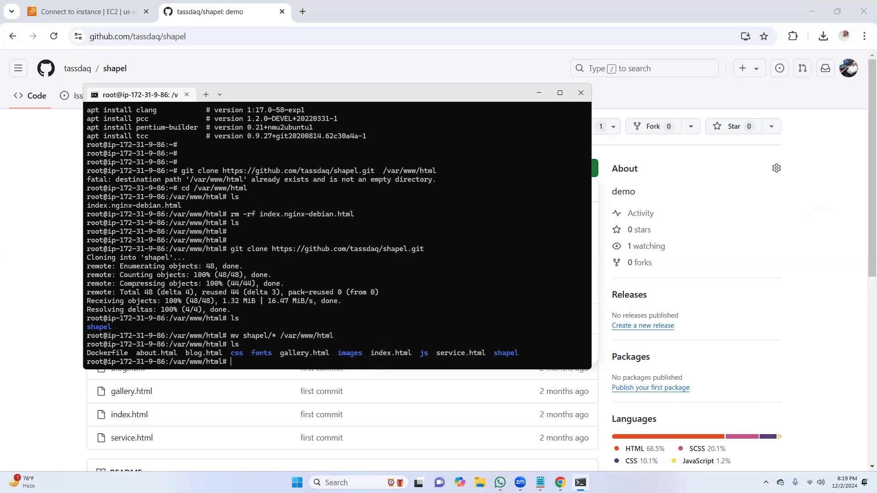
# In the AWS console, open the details of instance EC2-1b and copy its public IPv4 address
pyautogui.click(804, 221)
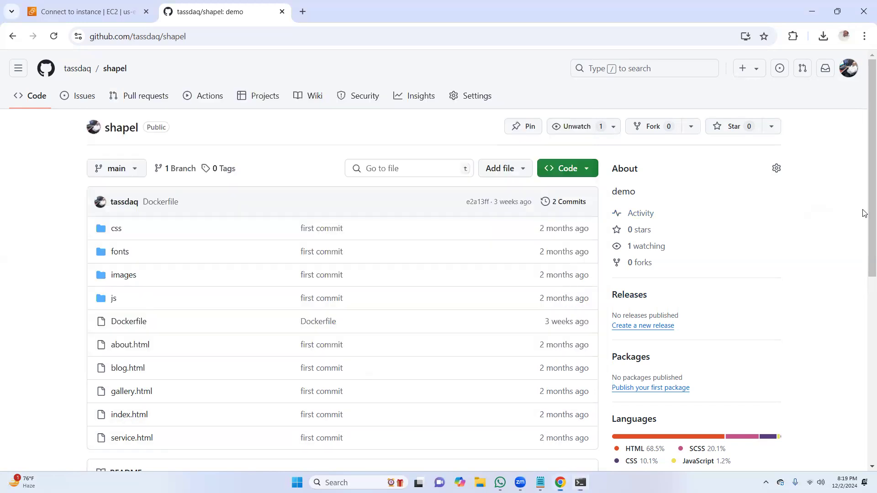
pyautogui.click(110, 17)
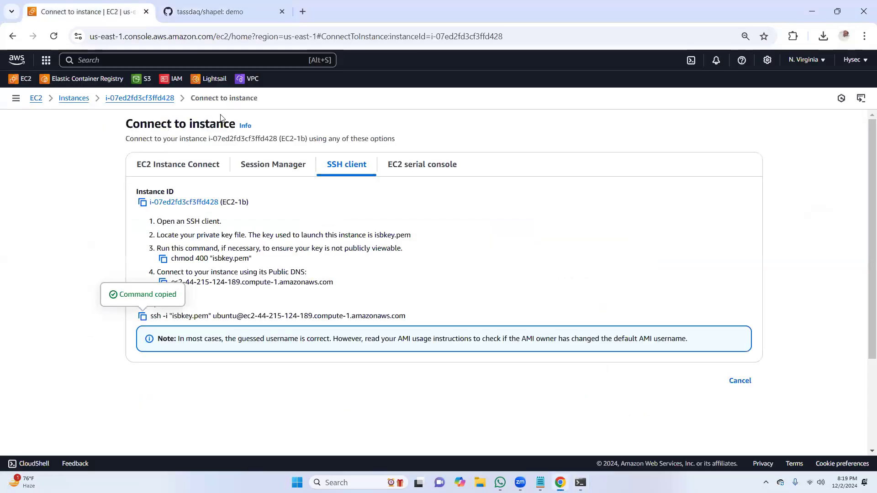
pyautogui.click(73, 98)
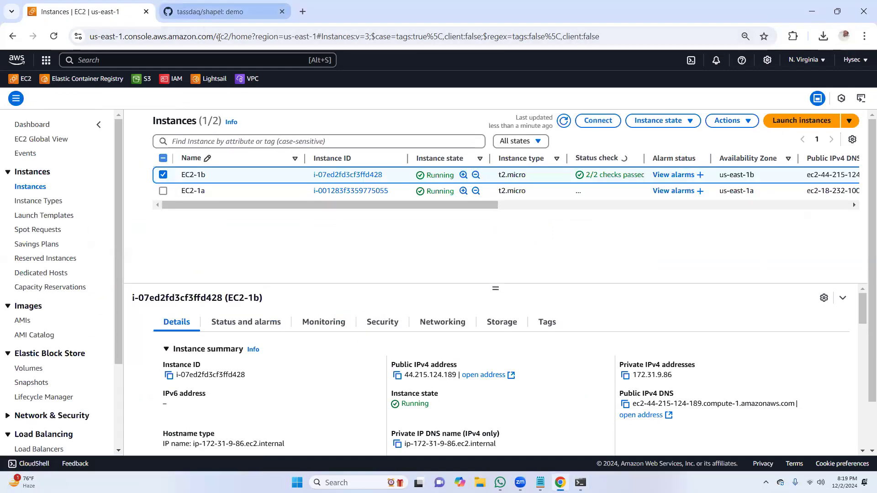
pyautogui.click(380, 175)
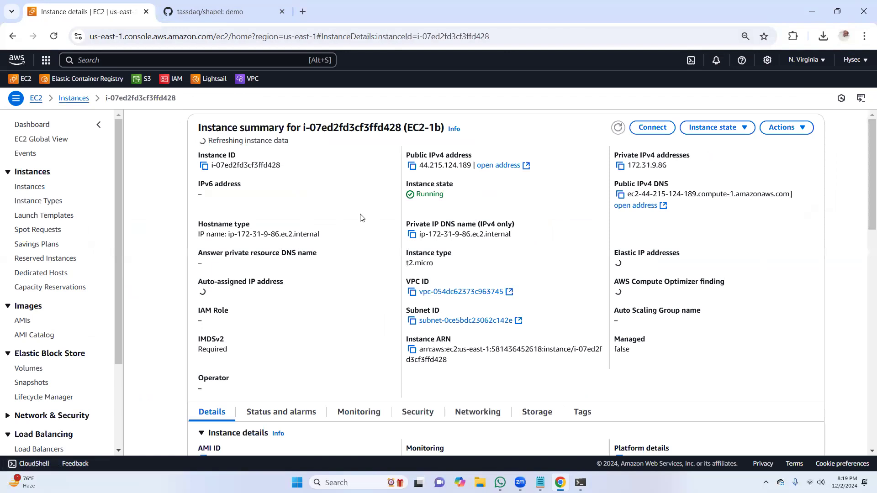
pyautogui.click(413, 166)
pyautogui.click(302, 11)
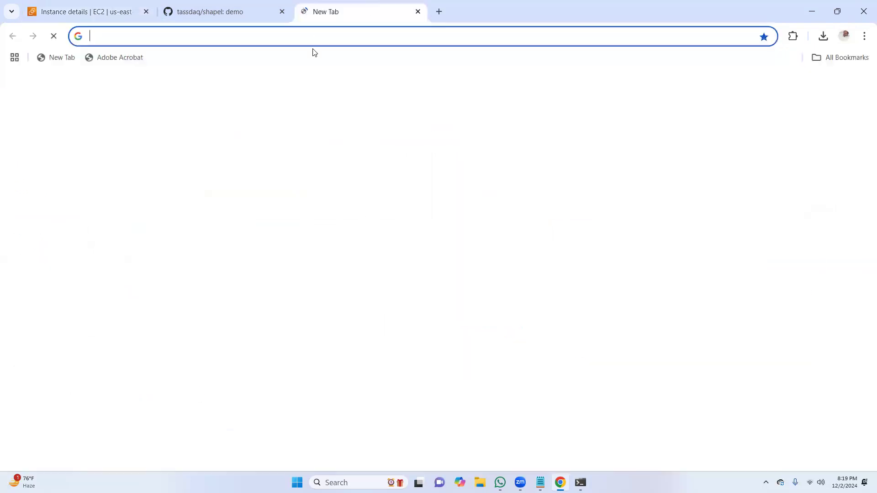
pyautogui.hotkey('ctrl', 'v')
pyautogui.press('Return')
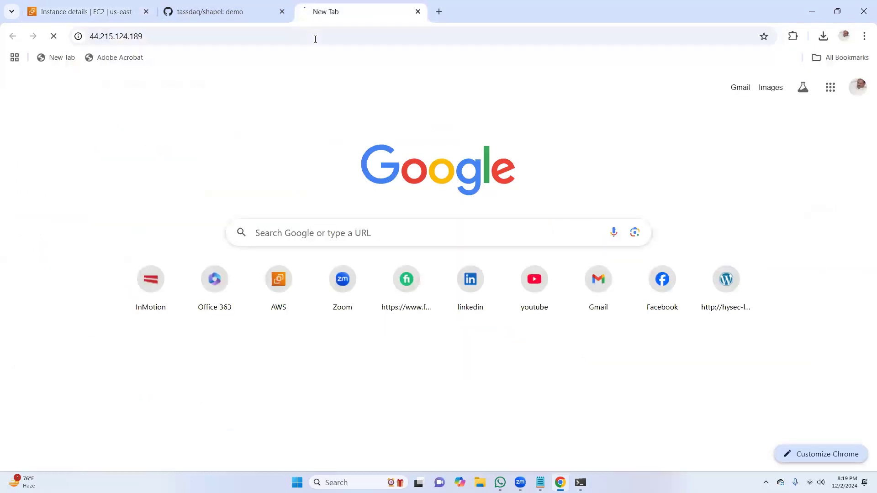
pyautogui.click(318, 38)
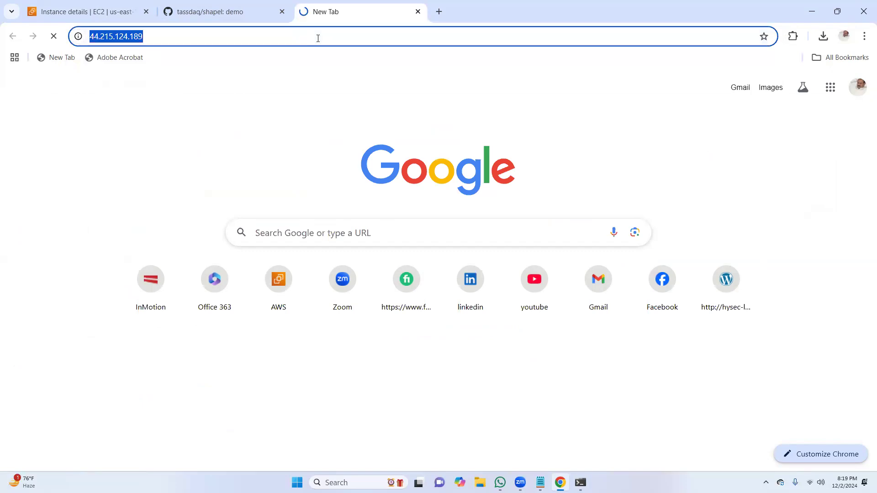
pyautogui.write('ht')
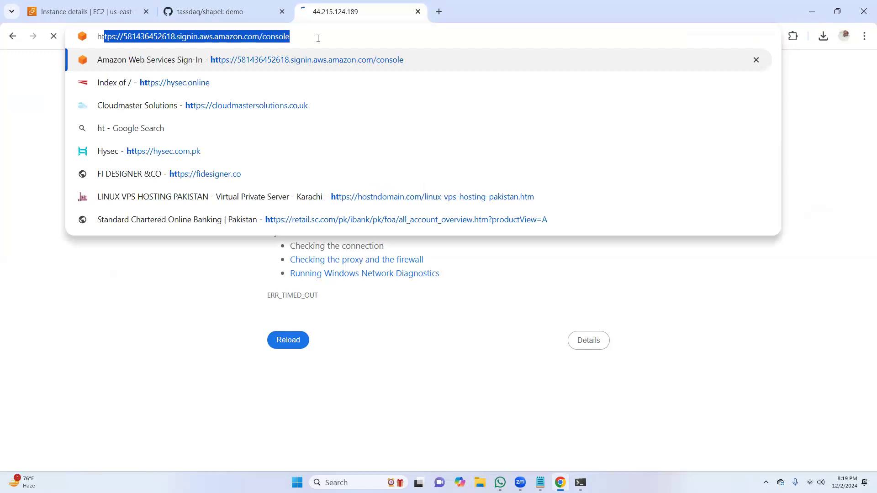
pyautogui.click(318, 38)
pyautogui.moveTo(318, 39); pyautogui.dragTo(100, 40)
pyautogui.hotkey('ctrl', 'v')
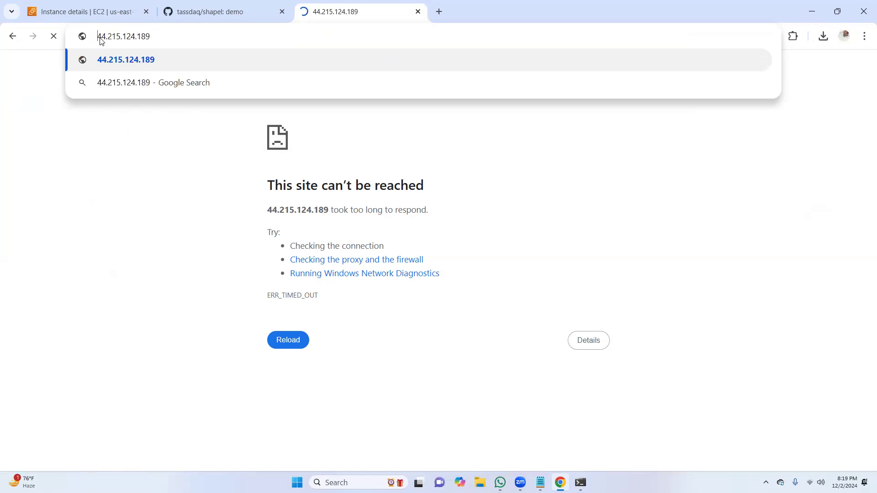
pyautogui.click(100, 38)
pyautogui.write('http://')
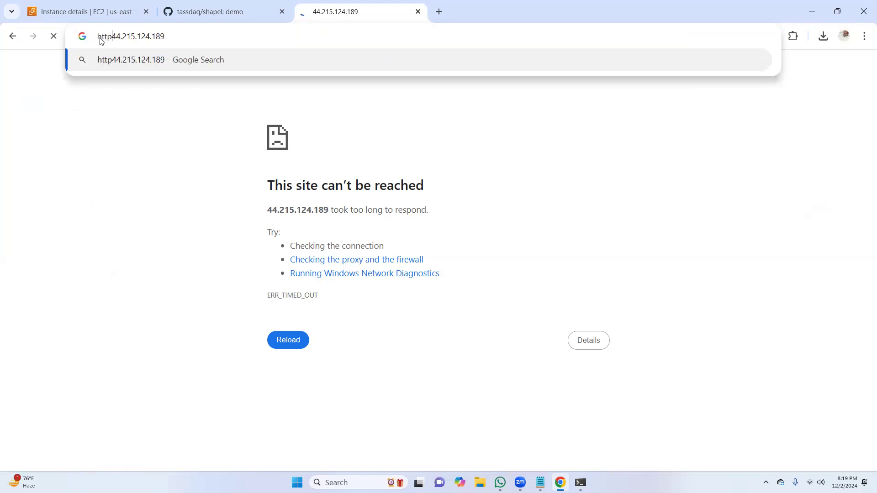
pyautogui.press('Return')
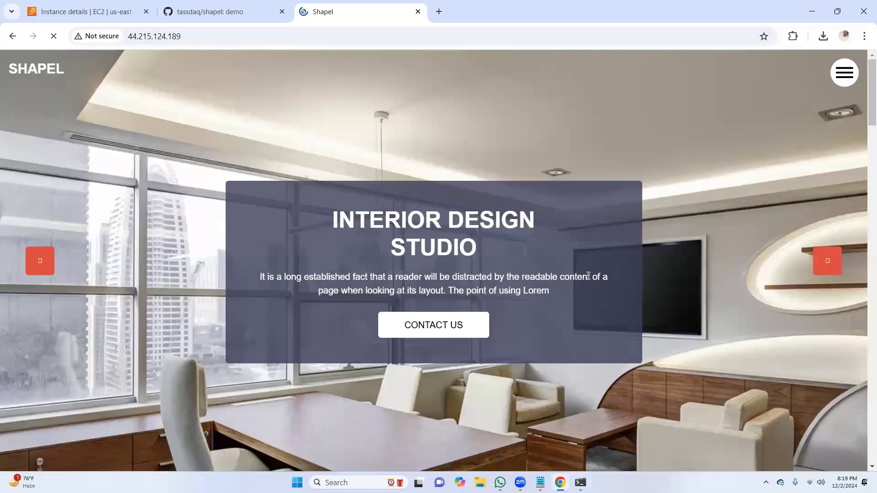
# Return to the AWS console and show the list of running EC2 instances
pyautogui.click(78, 14)
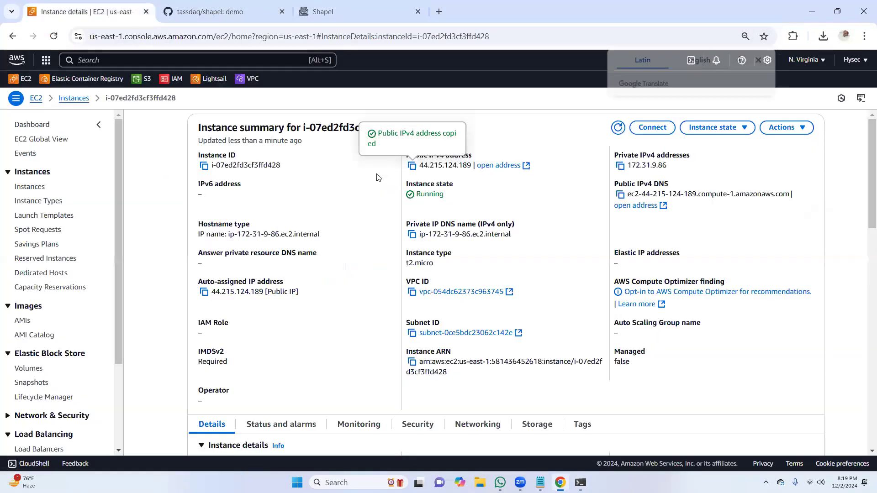
pyautogui.click(45, 124)
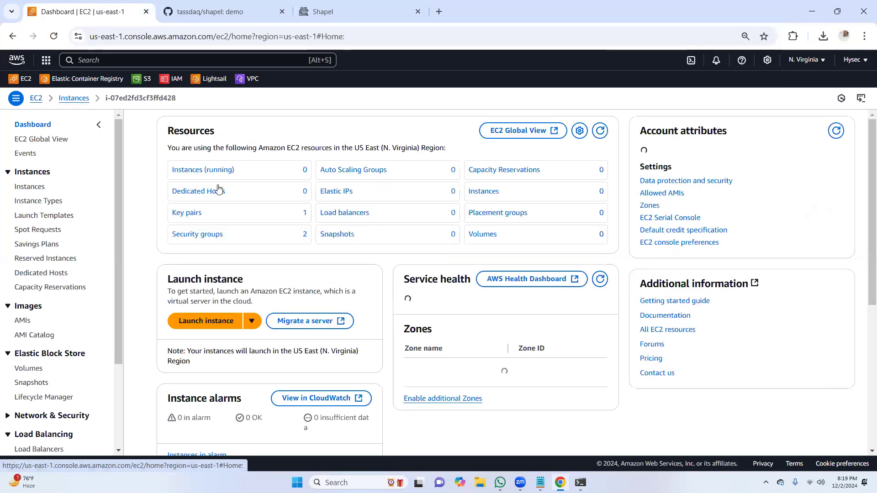
pyautogui.click(210, 170)
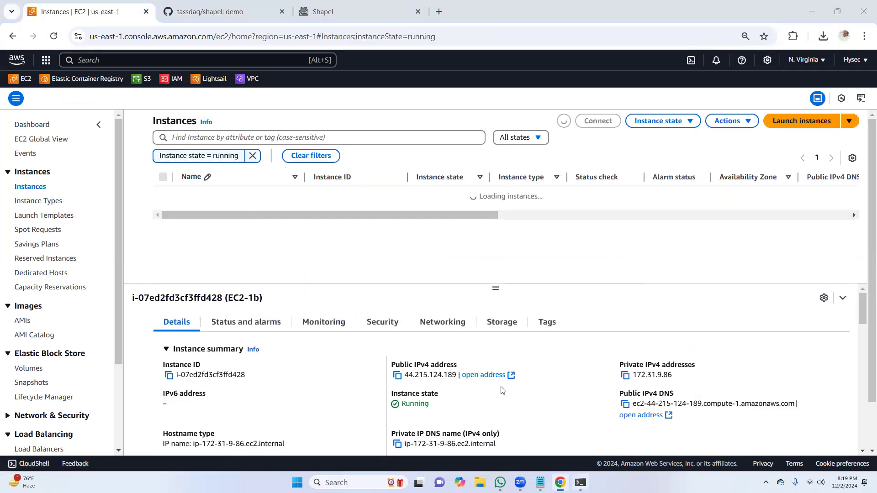
# In the terminal, exit the root shell and close the SSH session to EC2-1b
pyautogui.hotkey('alt', 'Tab')
pyautogui.write('e')
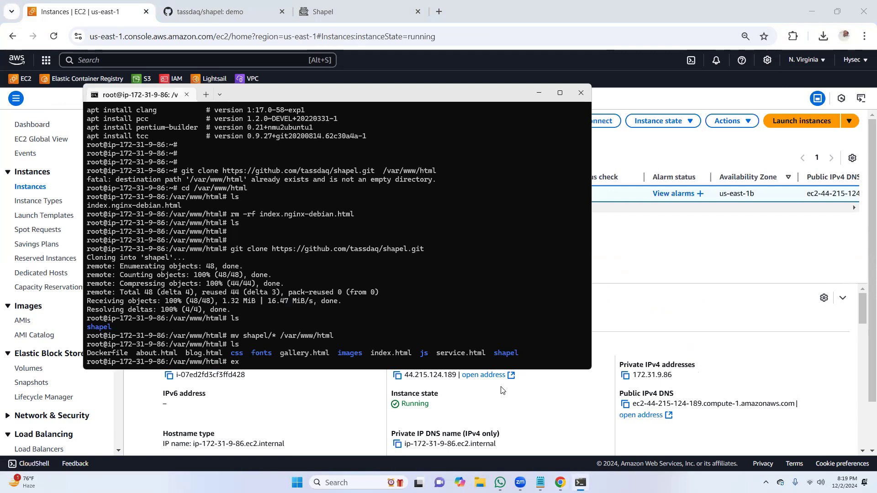
pyautogui.write('xit')
pyautogui.press('Return')
pyautogui.press('Return')
pyautogui.write('exit')
pyautogui.press('Return')
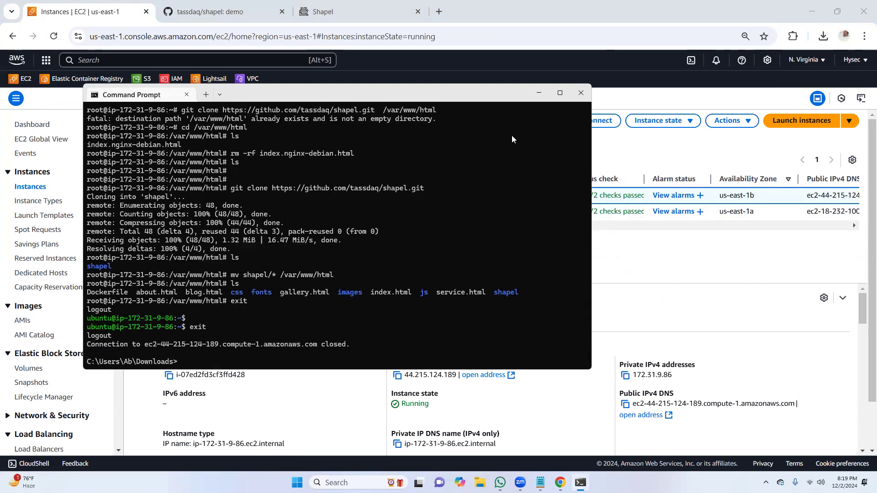
# In the AWS console, open the connection details of instance EC2-1a and copy its SSH command
pyautogui.click(247, 11)
pyautogui.click(113, 16)
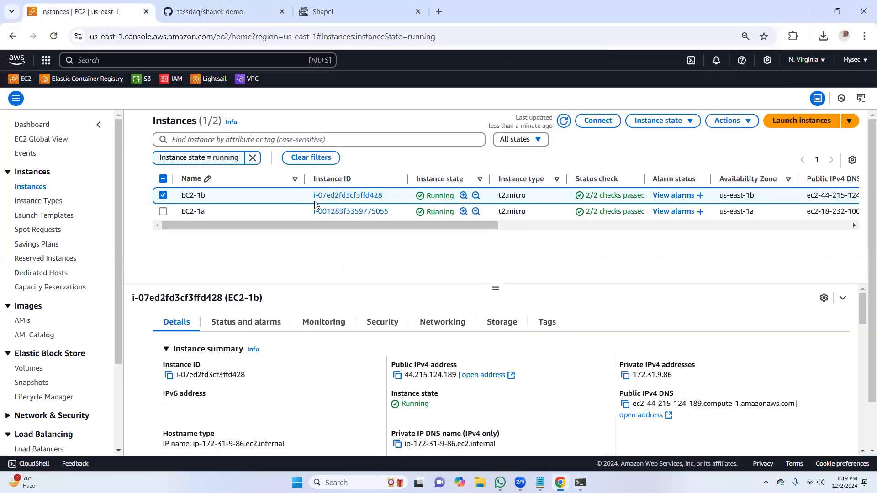
pyautogui.click(361, 212)
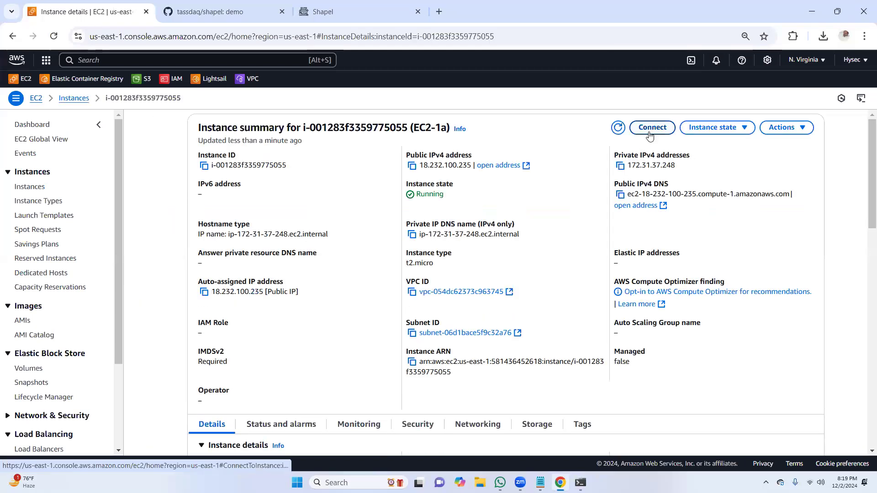
pyautogui.click(652, 127)
pyautogui.click(142, 316)
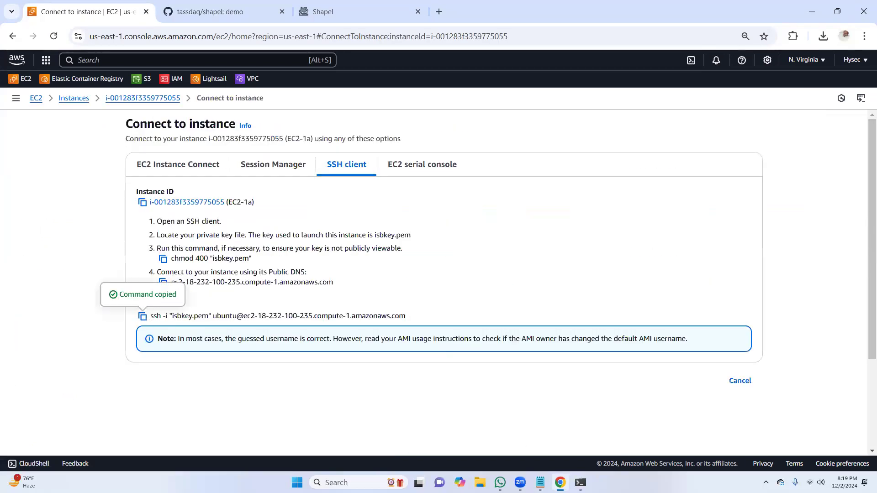
# Connect to EC2-1a over SSH from the Command Prompt using isbkey.pem and accept the host key with yes
pyautogui.click(560, 483)
pyautogui.click(381, 353)
pyautogui.hotkey('ctrl', 'v')
pyautogui.press('Return')
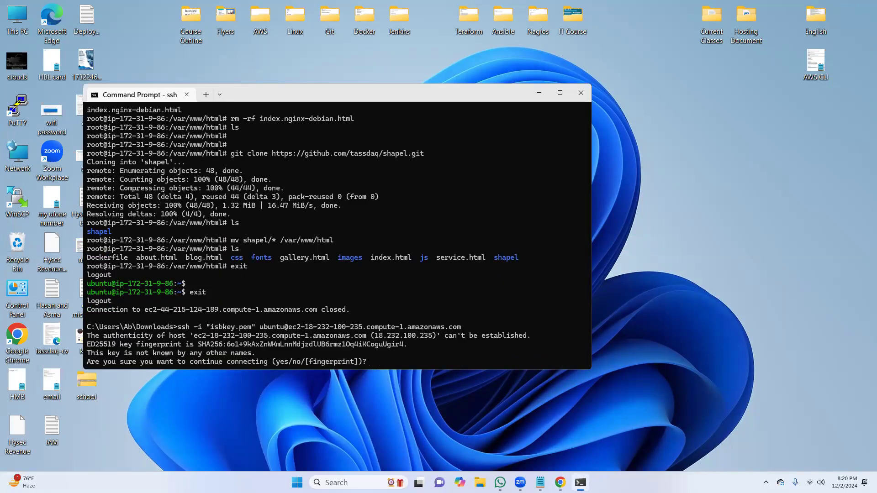
pyautogui.write('yes')
pyautogui.press('Return')
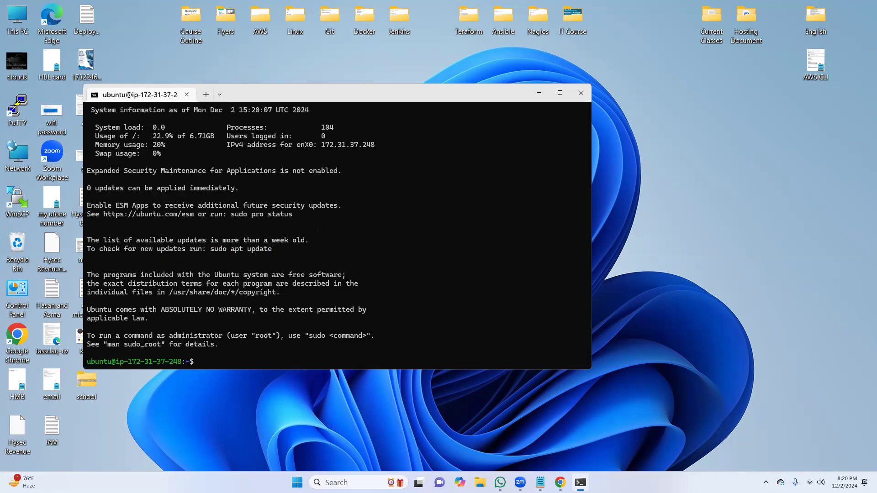
# Switch to the root shell on EC2-1a with sudo -i and install nginx using apt install nginx -y
pyautogui.write('sudo -i')
pyautogui.press('Return')
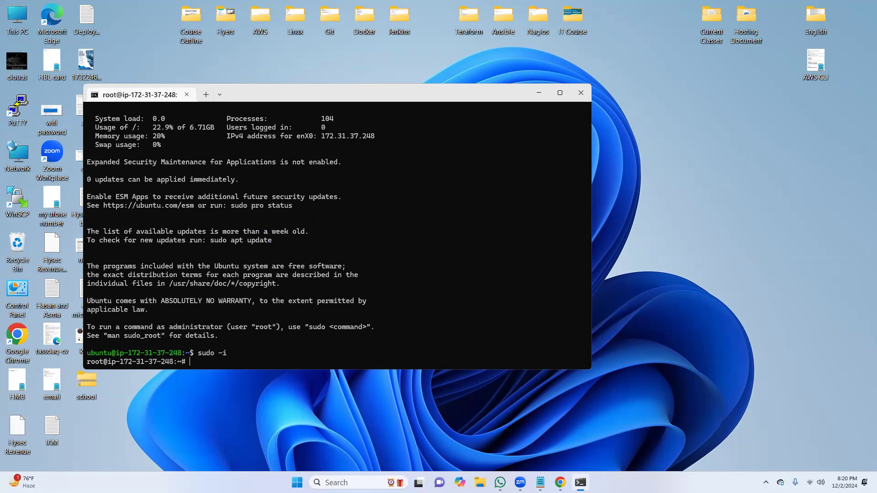
pyautogui.write('ap')
pyautogui.press('BackSpace')
pyautogui.press('BackSpace')
pyautogui.press('BackSpace')
pyautogui.press('BackSpace')
pyautogui.write('apt install nginx -y')
pyautogui.press('Return')
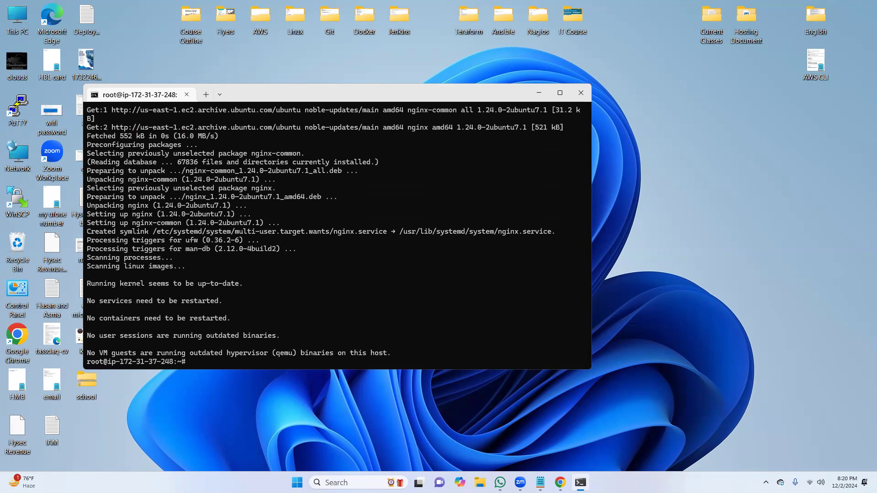
pyautogui.write('git clone')
pyautogui.press('BackSpace')
pyautogui.press('BackSpace')
pyautogui.press('BackSpace')
pyautogui.press('BackSpace')
pyautogui.press('BackSpace')
pyautogui.press('BackSpace')
pyautogui.press('BackSpace')
pyautogui.press('BackSpace')
pyautogui.press('BackSpace')
# Change to /var/www/html on EC2-1a and list its contents
pyautogui.write('cd /var/www/html')
pyautogui.press('Return')
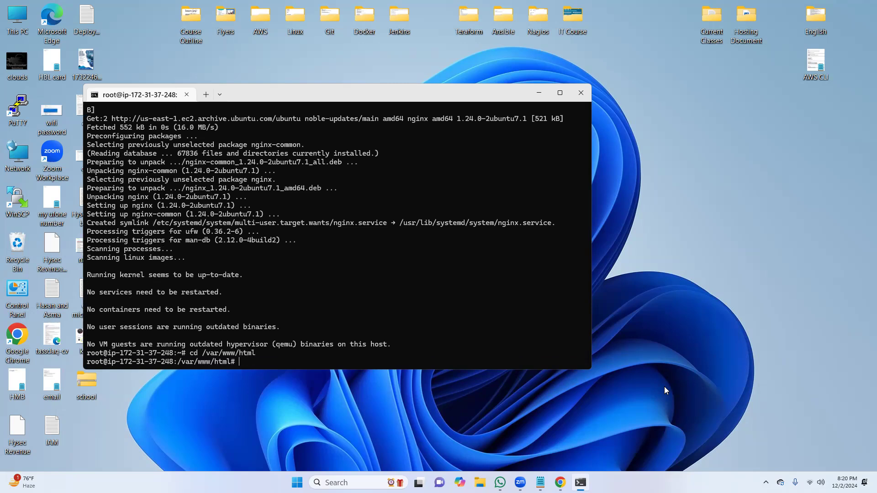
pyautogui.write('ls')
pyautogui.press('Return')
# Delete index.nginx-debian.html from /var/www/html on EC2-1a using rm -rf
pyautogui.write('rm')
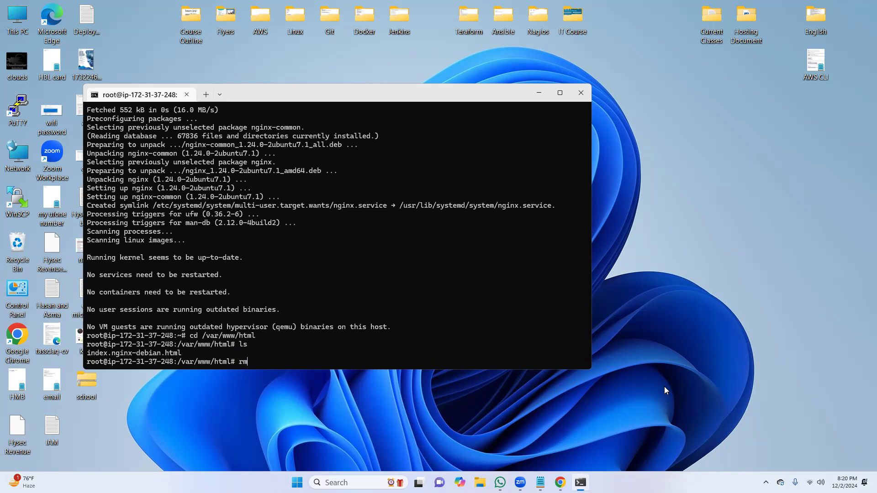
pyautogui.write(' -rf')
pyautogui.moveTo(180, 350); pyautogui.dragTo(84, 351)
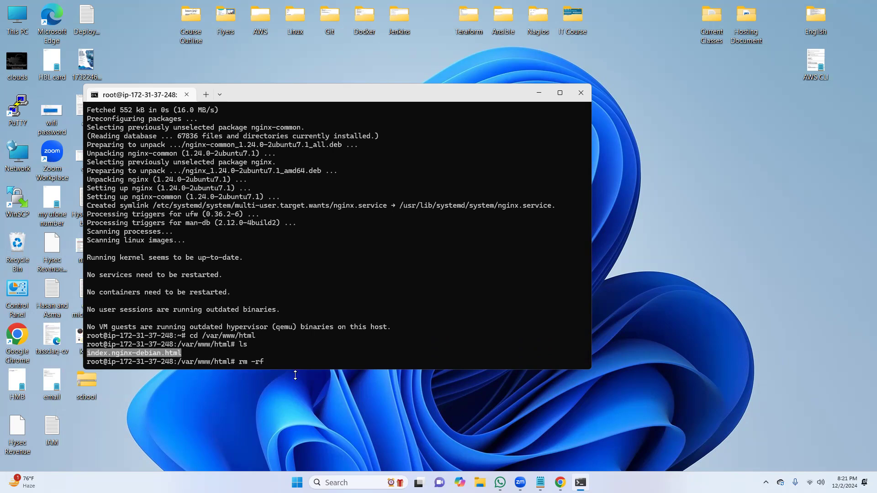
pyautogui.rightClick(279, 361)
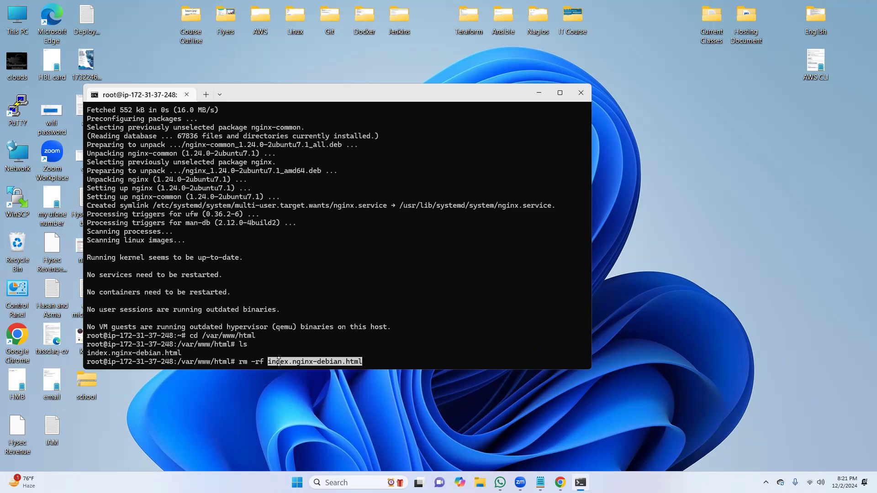
pyautogui.press('Return')
# Begin a git clone command on EC2-1a, and open the account's own repositories list on GitHub in Chrome
pyautogui.write('git clone')
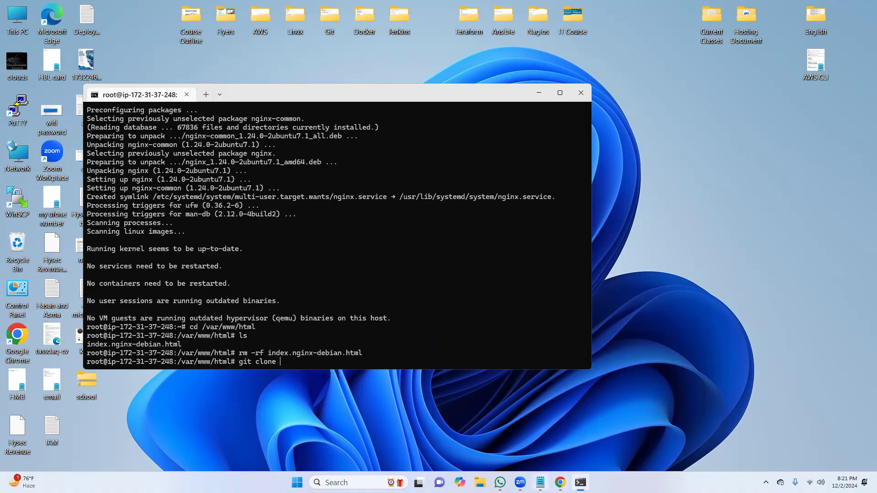
pyautogui.click(560, 482)
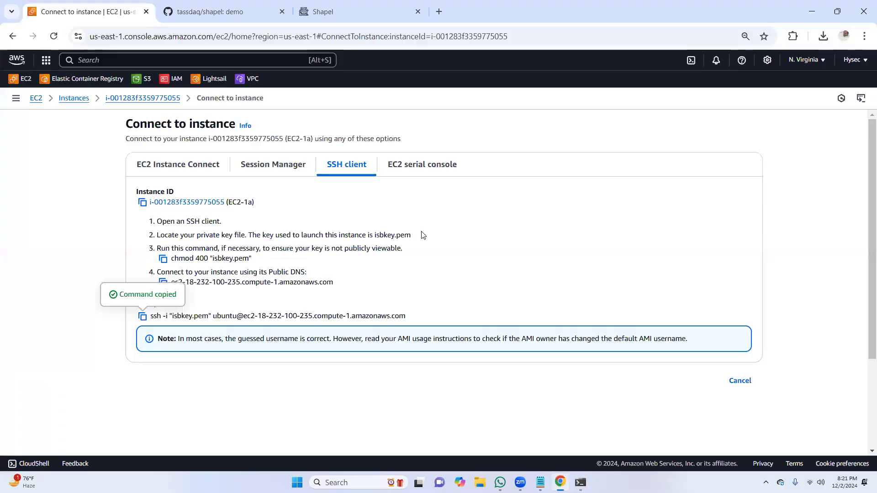
pyautogui.click(251, 16)
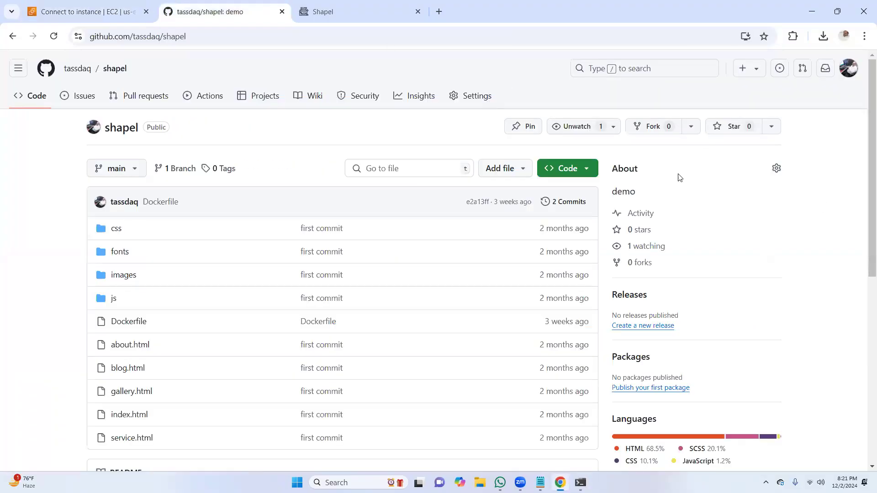
pyautogui.click(849, 70)
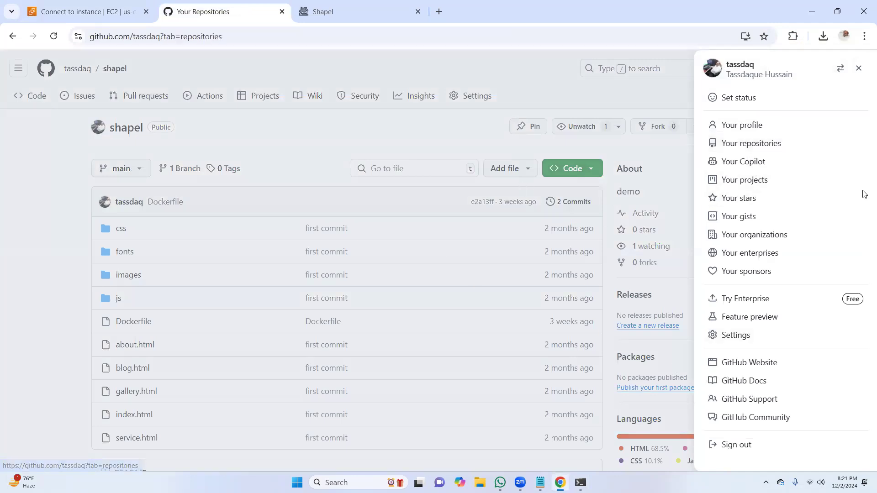
# Find and open the Project3 repository in the GitHub repositories list and copy its HTTPS clone URL
pyautogui.scroll(-12, 862, 183)
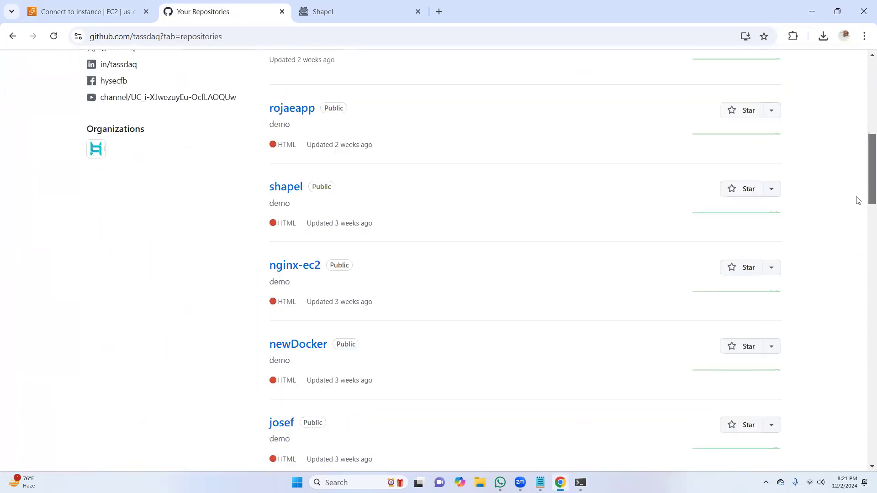
pyautogui.scroll(-3, 854, 219)
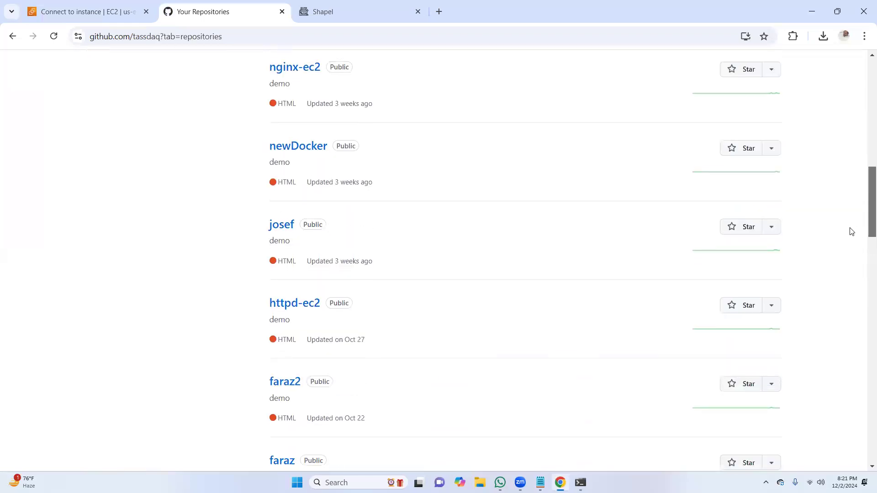
pyautogui.scroll(-1, 848, 252)
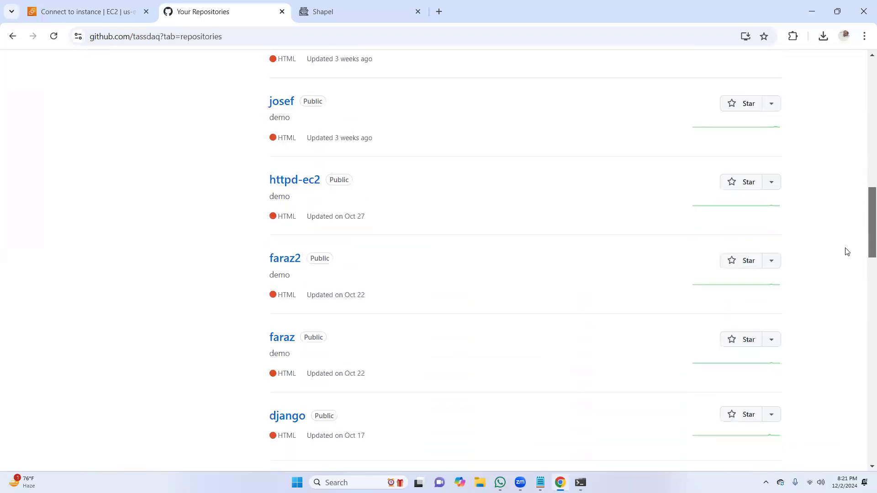
pyautogui.click(285, 263)
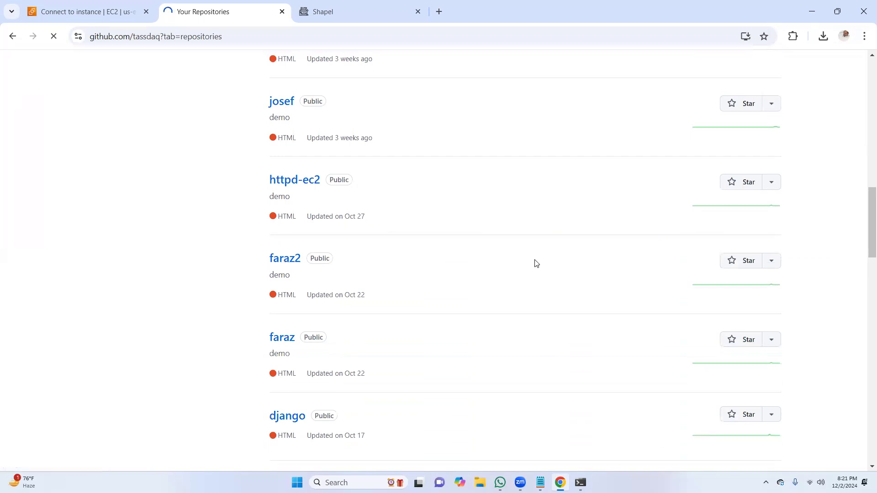
pyautogui.click(12, 40)
pyautogui.moveTo(872, 205); pyautogui.dragTo(864, 317)
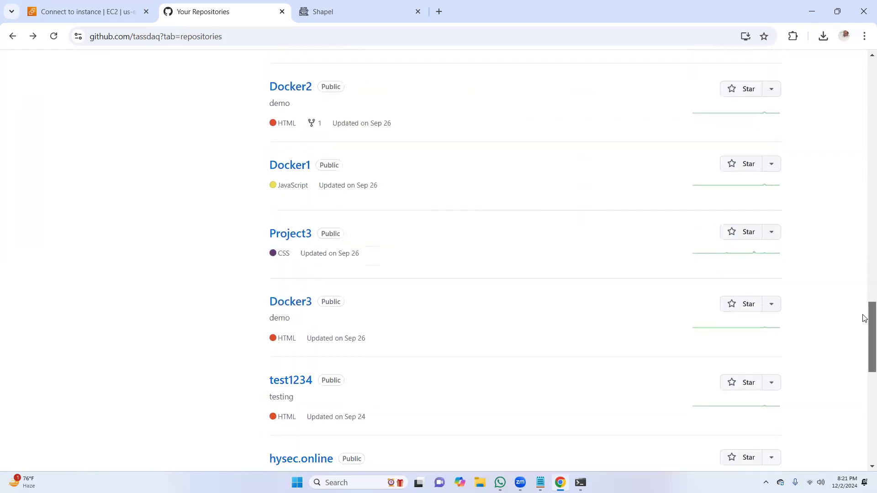
pyautogui.click(305, 241)
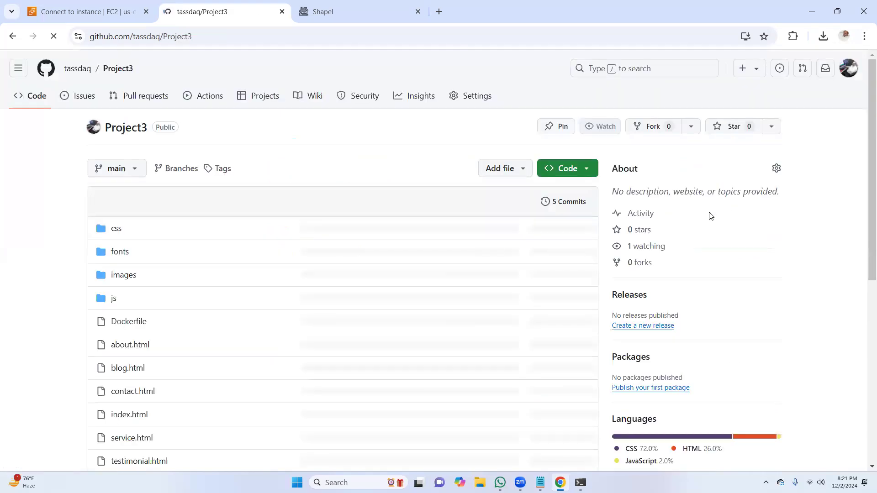
pyautogui.click(547, 173)
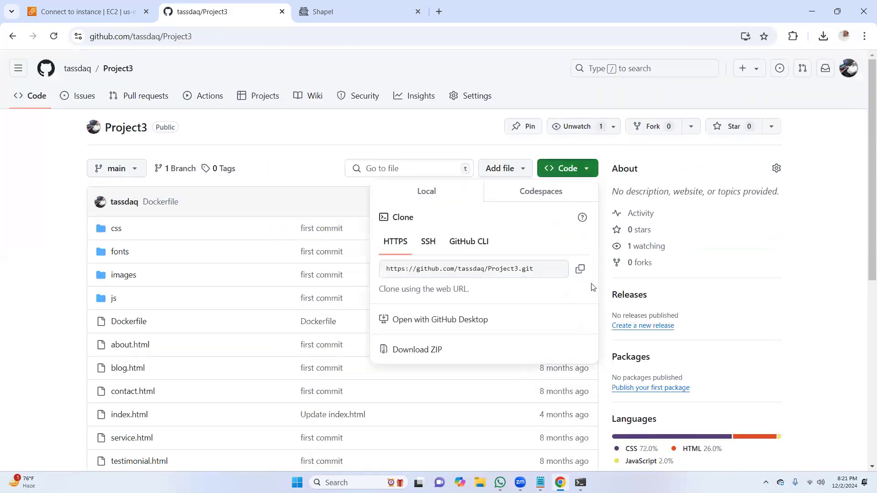
pyautogui.click(580, 269)
# Back in the EC2-1a terminal, clone the Project3 repository into /var/www/html and list the directory
pyautogui.click(580, 483)
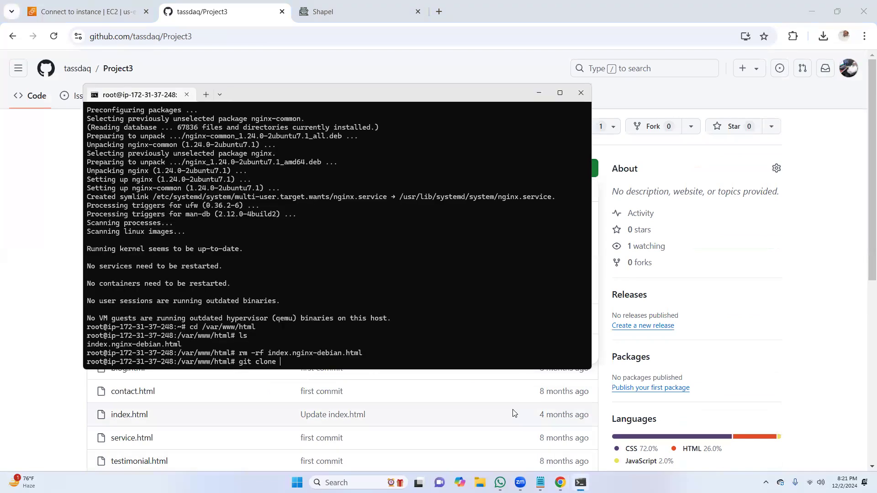
pyautogui.hotkey('ctrl', 'v')
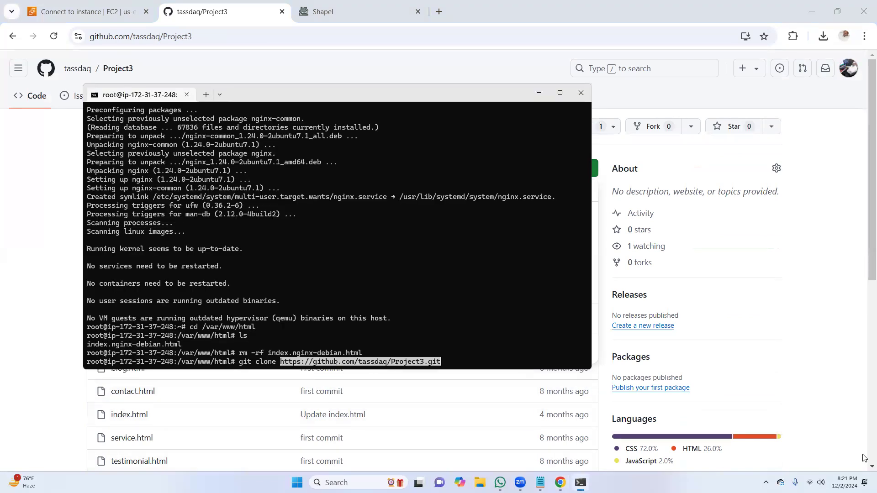
pyautogui.press('Return')
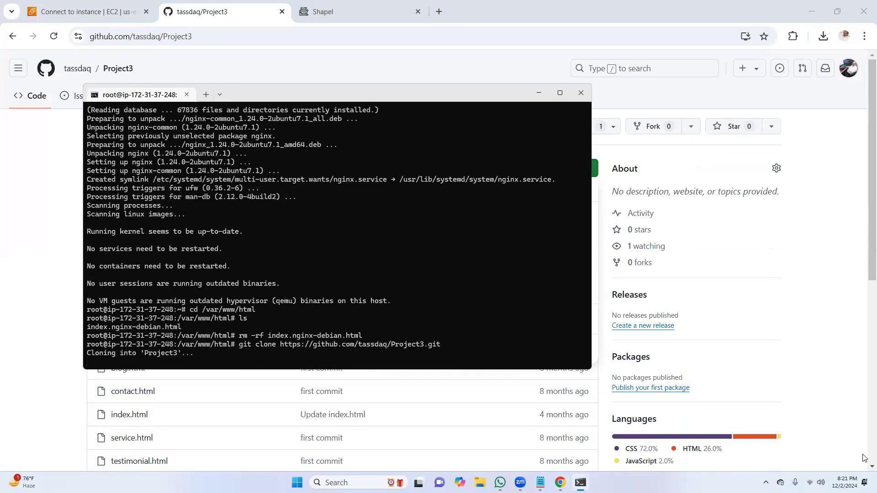
pyautogui.write('l')
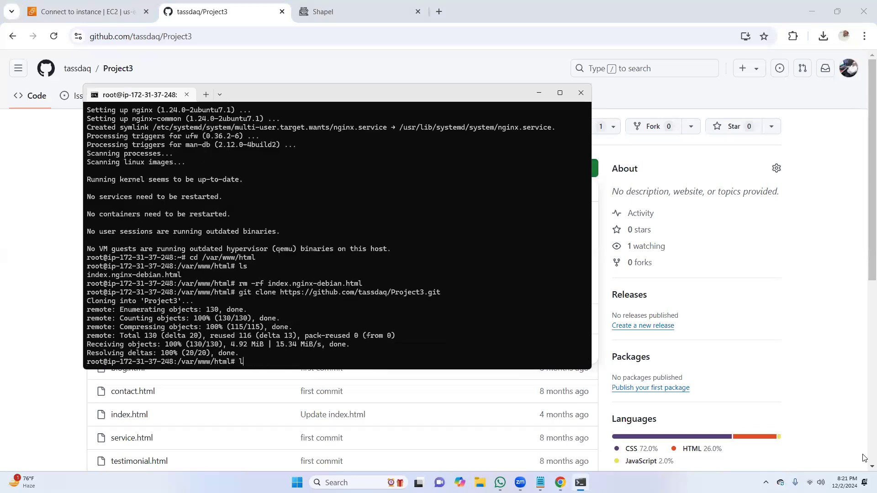
pyautogui.write('s')
pyautogui.press('Return')
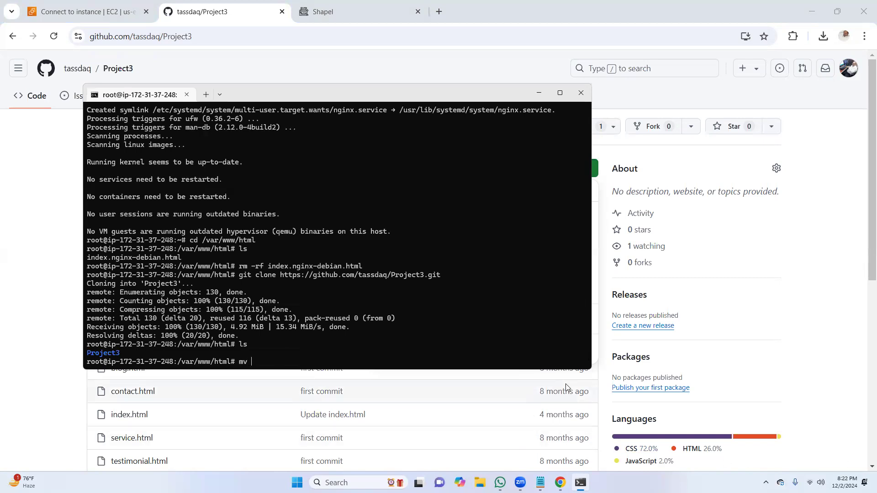
# Move everything from Project3 into /var/www/html with mv Project3/* /var/www/html and list the directory
pyautogui.write('Project3/* /var/www/html')
pyautogui.press('Return')
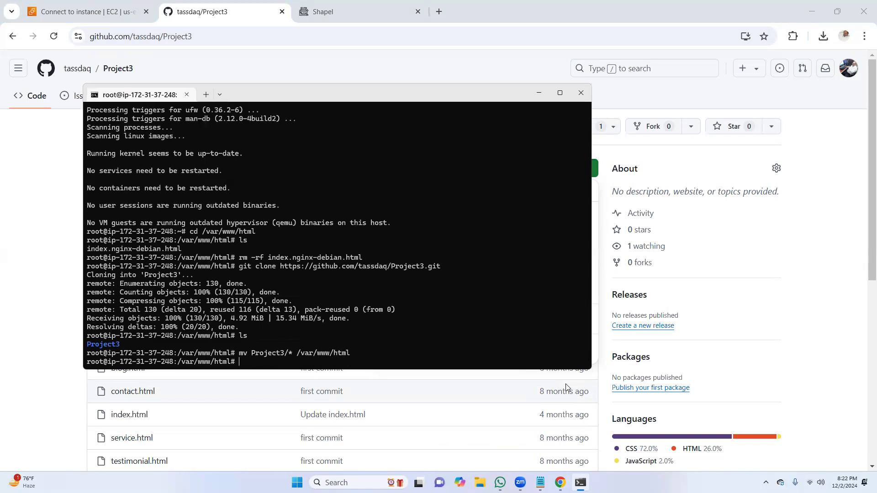
pyautogui.write('ls')
pyautogui.press('Return')
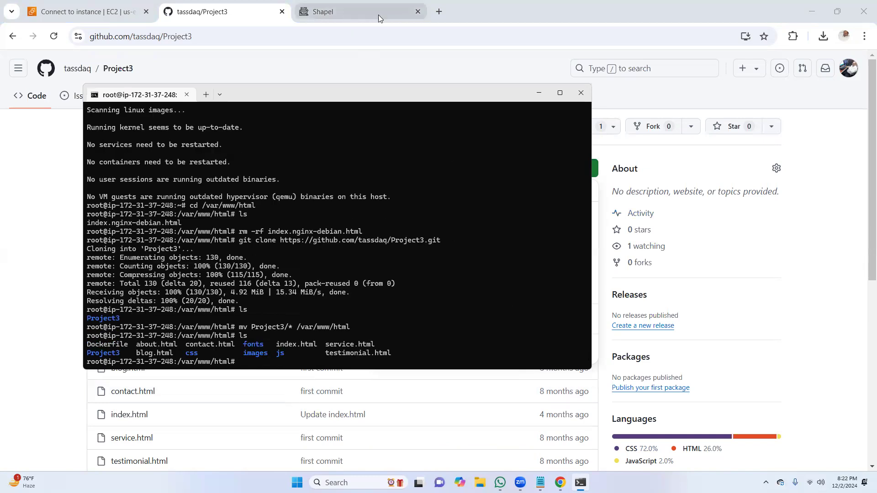
# Copy the public IPv4 address of EC2-1b from the AWS console and load it in a new browser tab
pyautogui.click(123, 16)
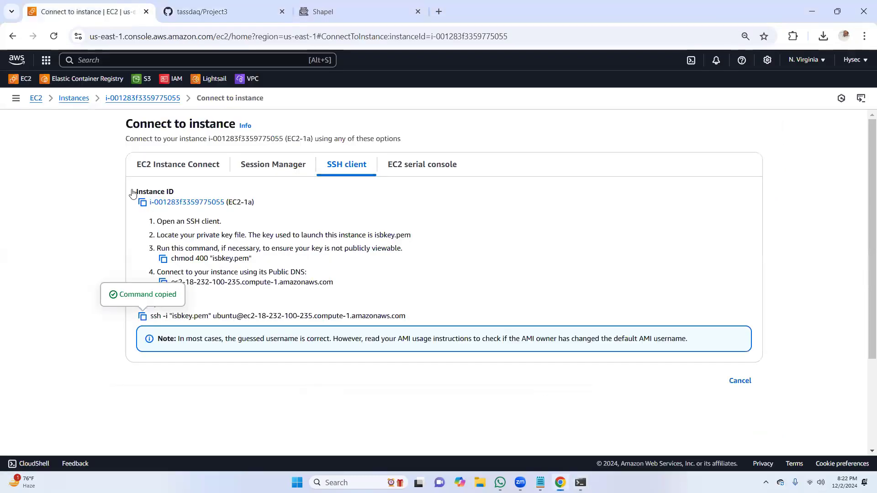
pyautogui.click(171, 98)
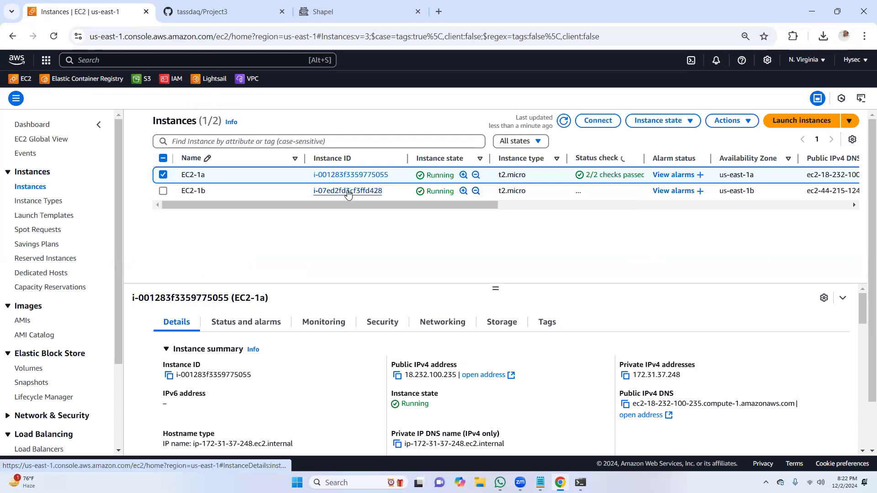
pyautogui.click(349, 191)
pyautogui.click(412, 165)
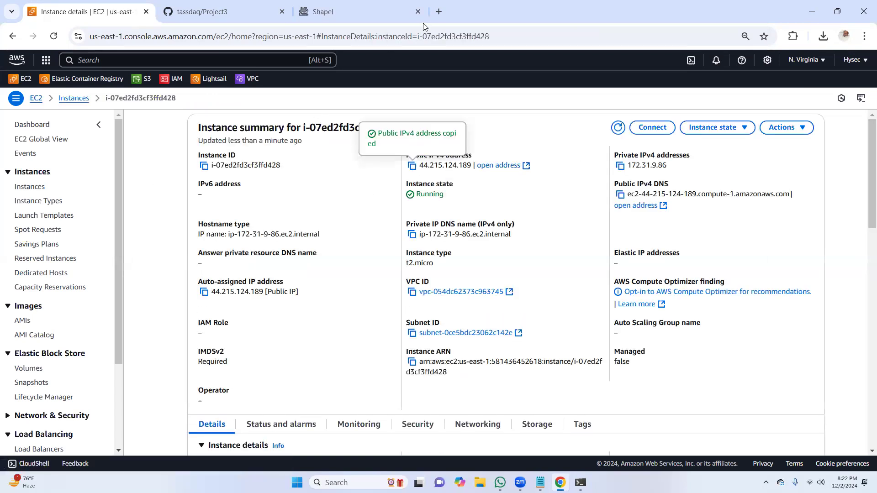
pyautogui.click(438, 12)
pyautogui.hotkey('ctrl', 'v')
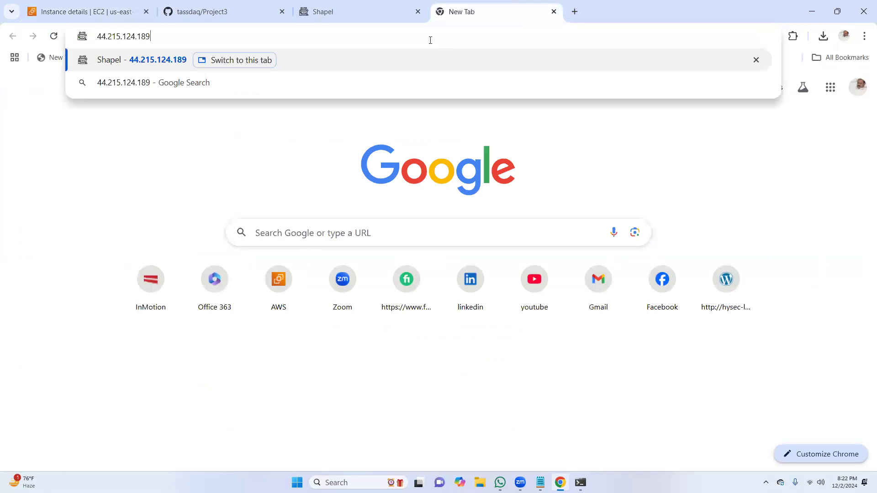
pyautogui.press('Return')
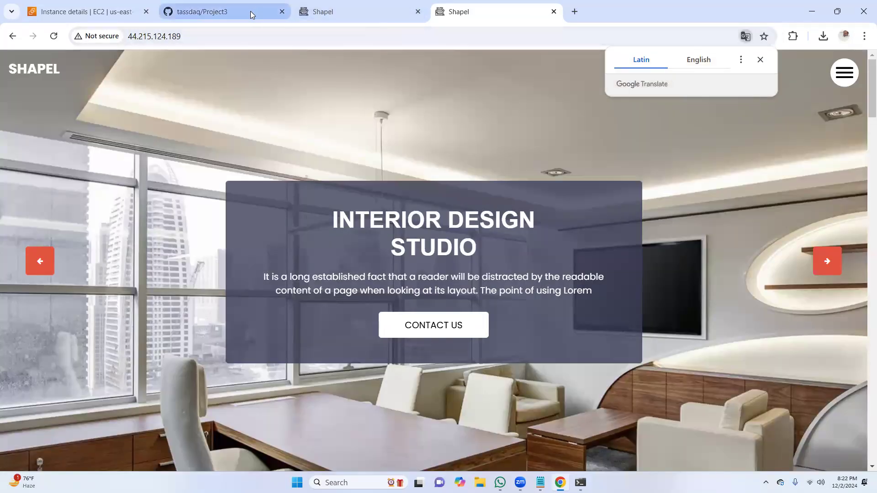
# Copy the public IPv4 address of EC2-1a from the running instances and load 18.232.100.235 in the newest browser tab
pyautogui.click(102, 17)
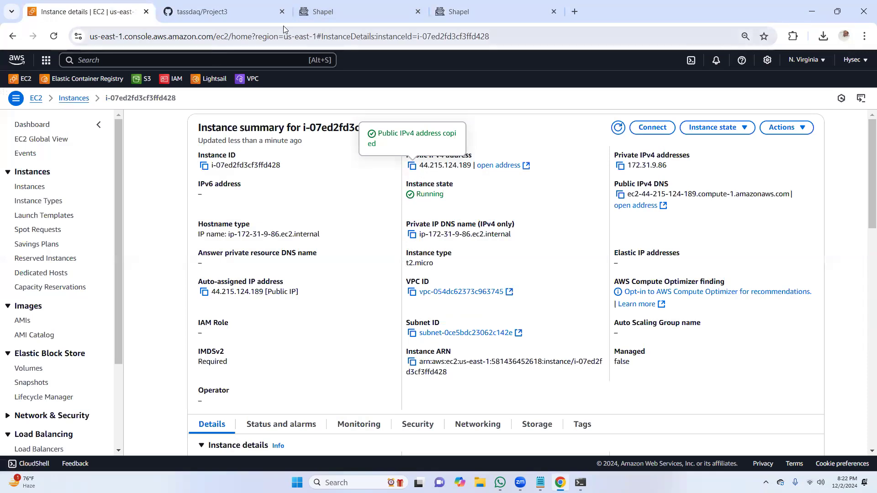
pyautogui.click(36, 125)
pyautogui.click(204, 171)
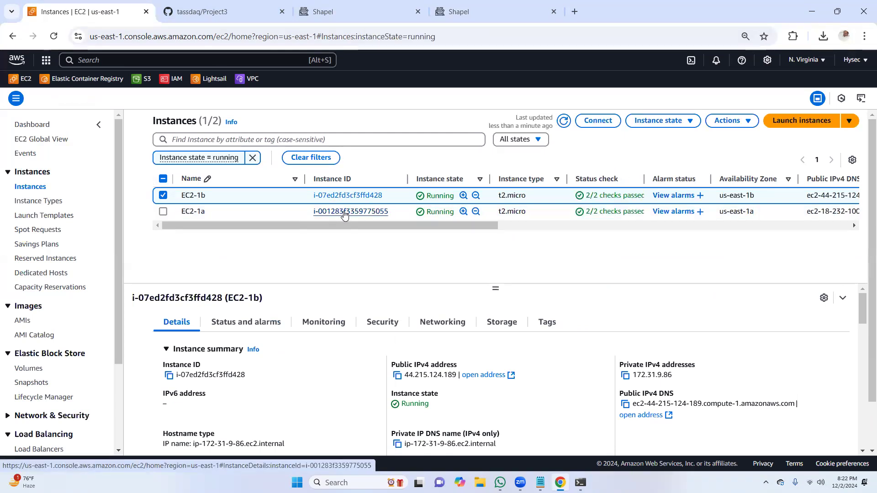
pyautogui.click(344, 212)
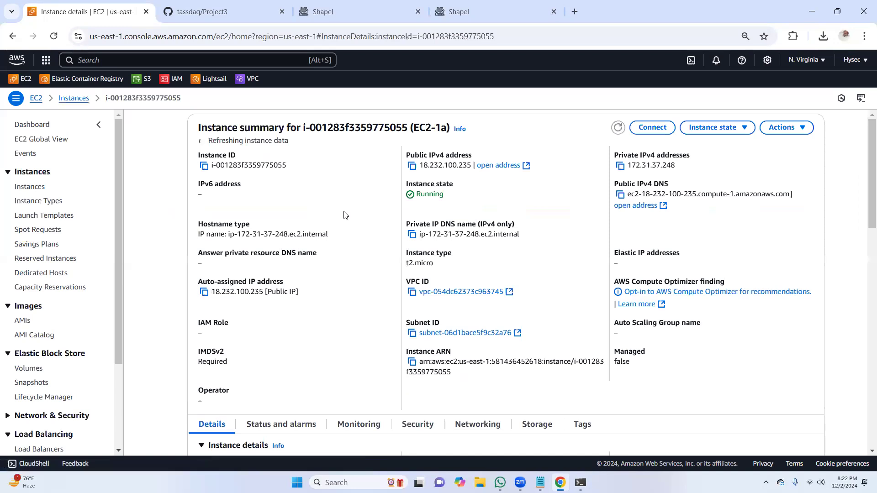
pyautogui.click(412, 166)
pyautogui.click(486, 14)
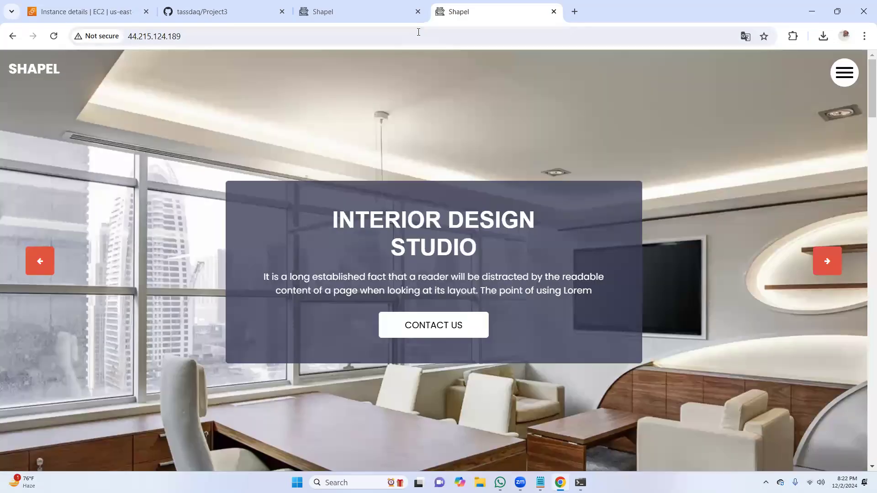
pyautogui.click(419, 32)
pyautogui.hotkey('ctrl', 'v')
pyautogui.press('Return')
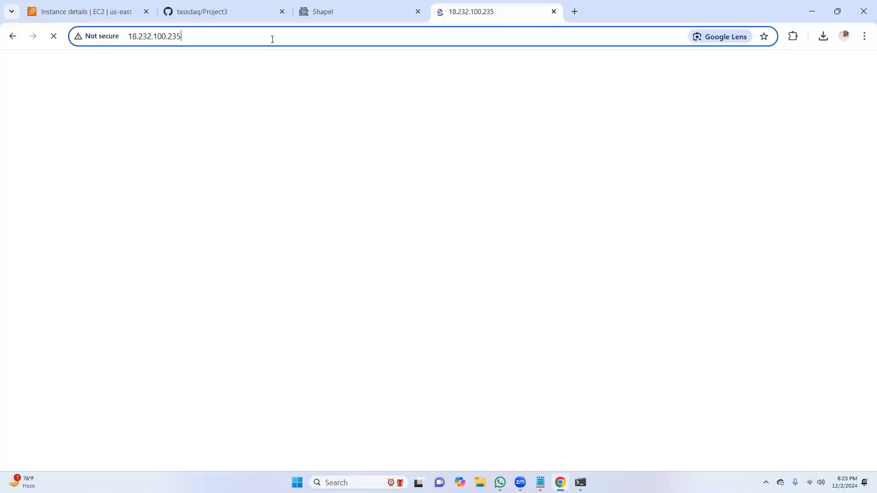
# Compare the websites served by EC2-1a and EC2-1b in their browser tabs, and return to the AWS console
pyautogui.click(272, 36)
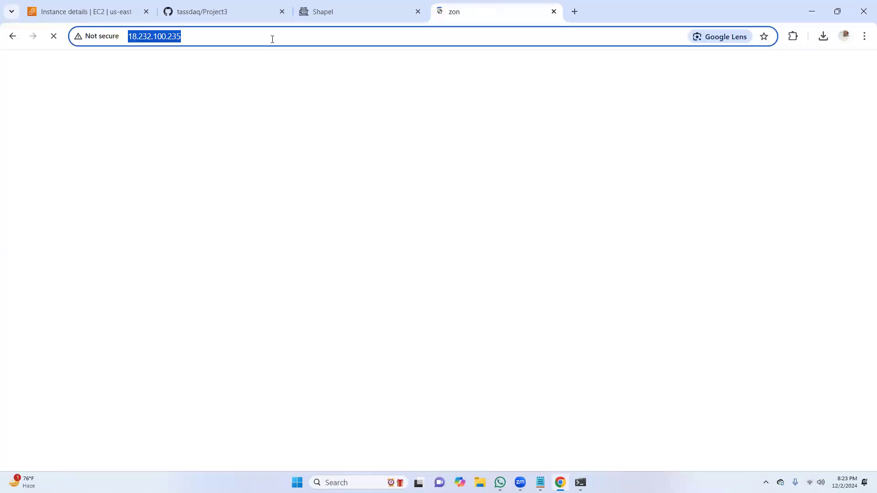
pyautogui.click(374, 12)
pyautogui.click(474, 15)
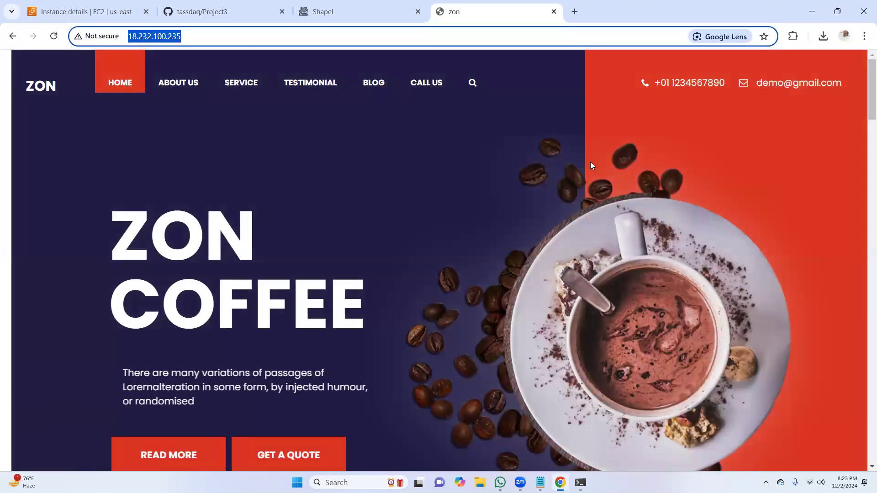
pyautogui.click(329, 13)
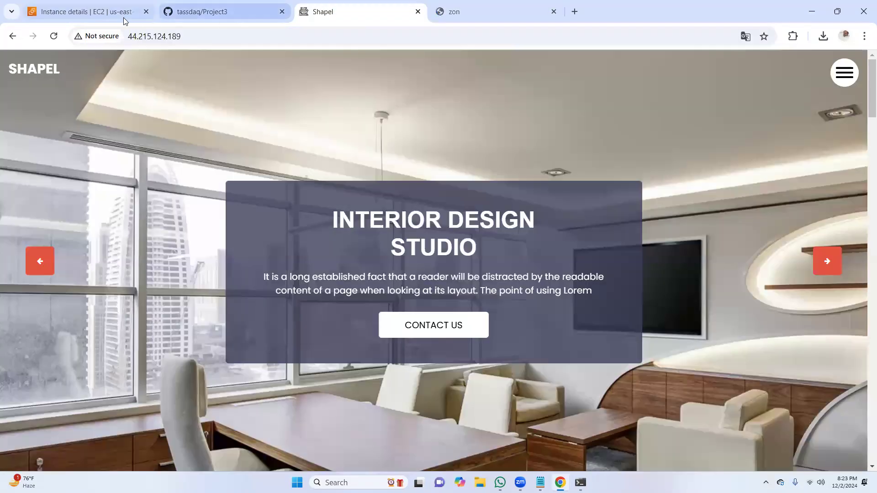
pyautogui.click(85, 12)
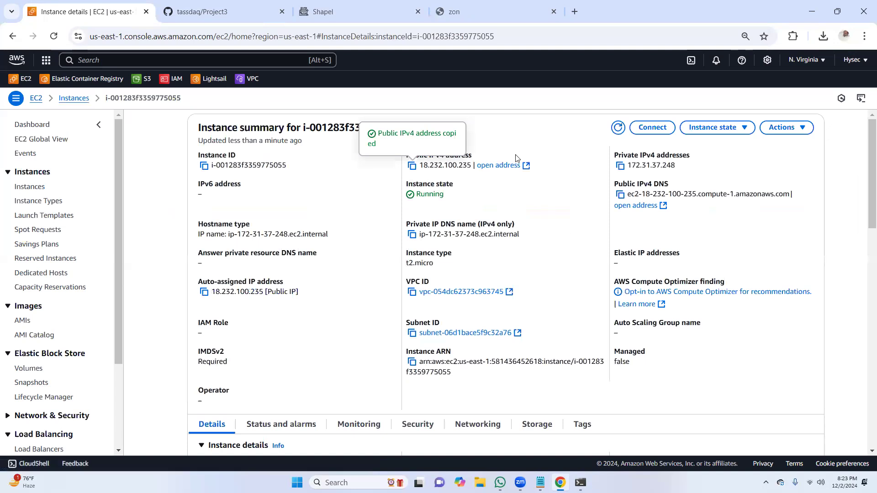
# Open the EC2 dashboard, look over the Shapel and zon websites in their browser tabs, and return to the console
pyautogui.click(32, 125)
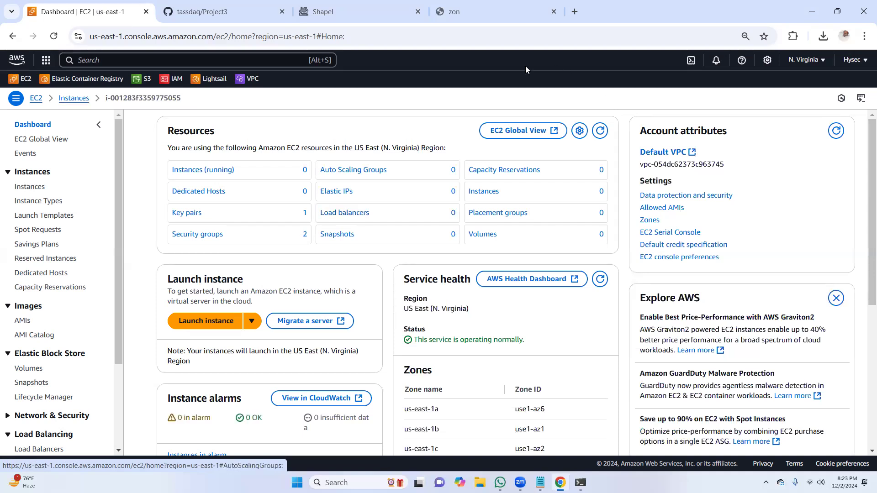
pyautogui.click(361, 18)
pyautogui.click(472, 16)
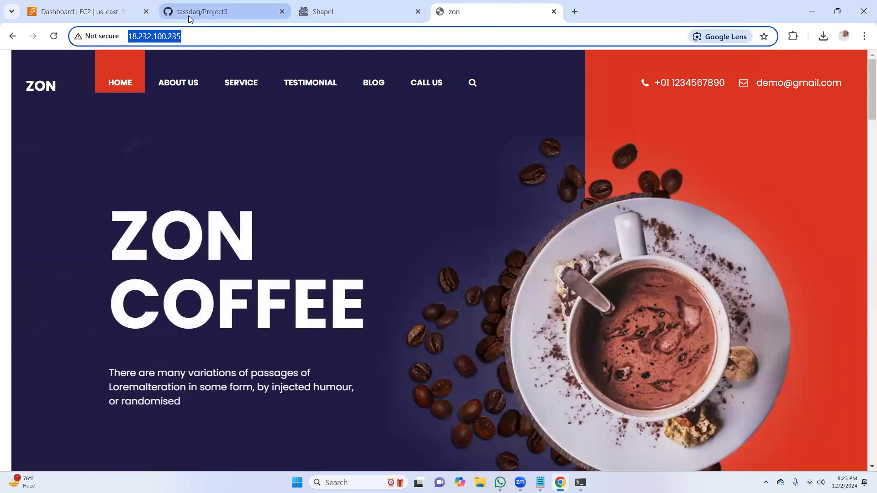
pyautogui.click(103, 19)
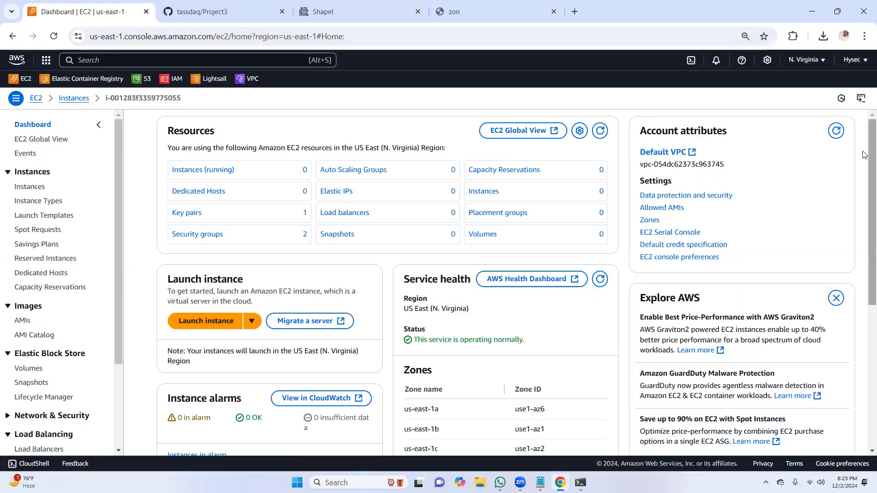
# Open the EC2 Target Groups page and start creating a new target group
pyautogui.scroll(-3, 866, 153)
pyautogui.moveTo(120, 173); pyautogui.dragTo(115, 259)
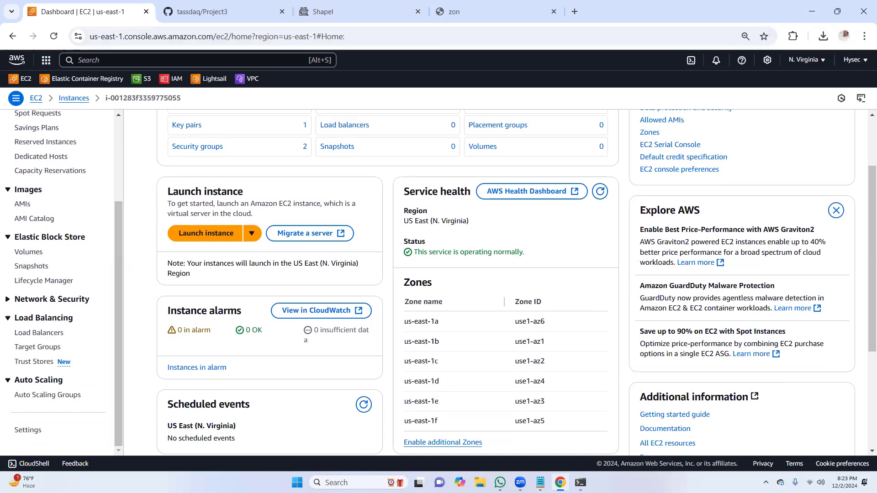
pyautogui.click(36, 348)
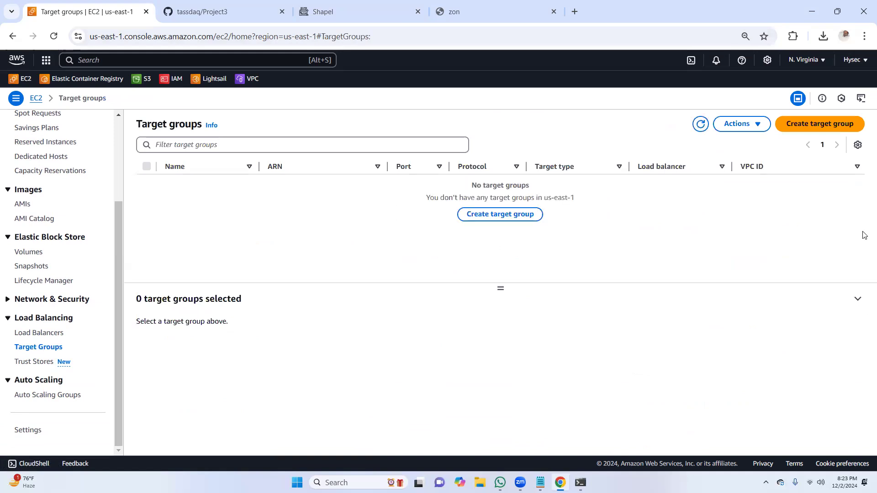
pyautogui.click(488, 218)
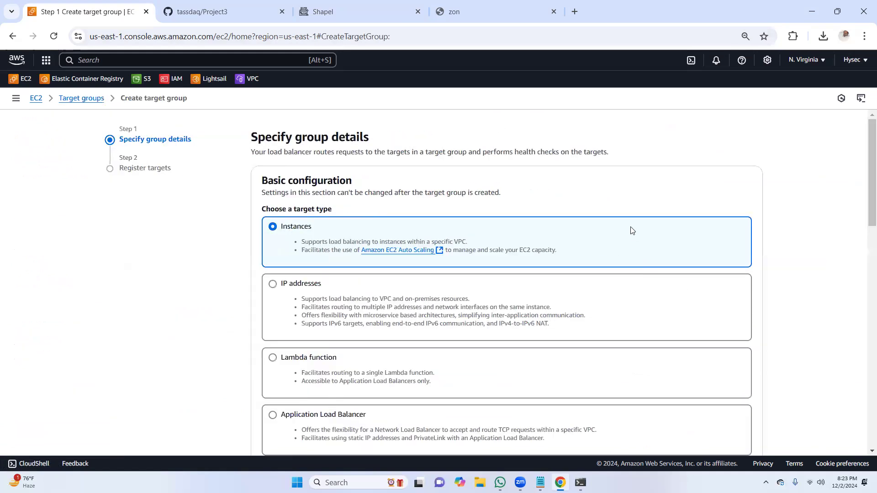
# Keep Instances as the target type and name the target group LB-Target
pyautogui.scroll(-1, 864, 173)
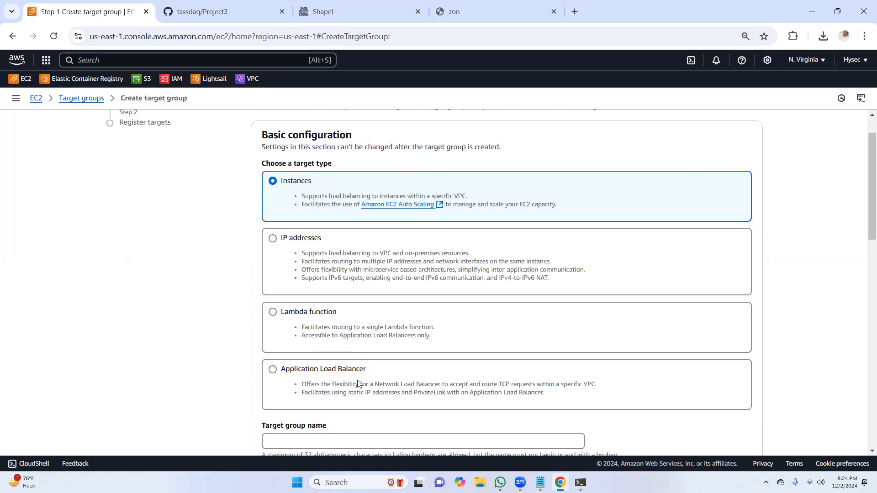
pyautogui.moveTo(865, 215); pyautogui.dragTo(865, 197)
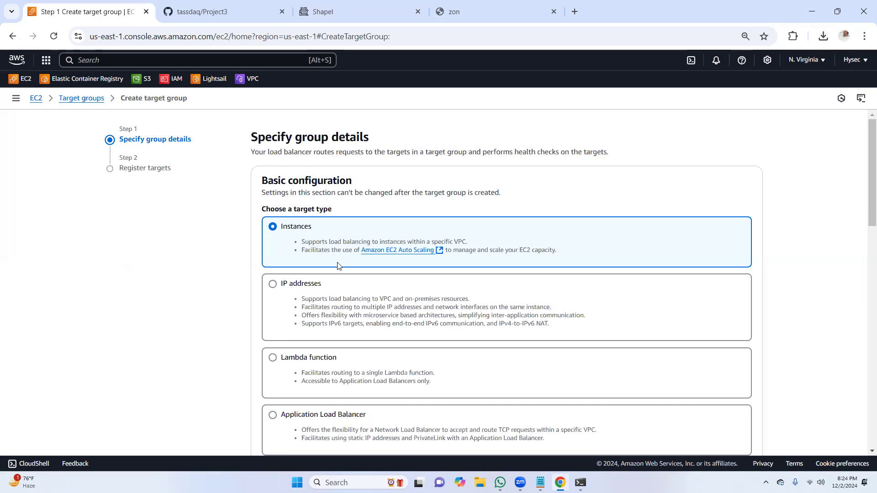
pyautogui.moveTo(866, 197); pyautogui.dragTo(850, 263)
pyautogui.click(405, 269)
pyautogui.write('LB-Target')
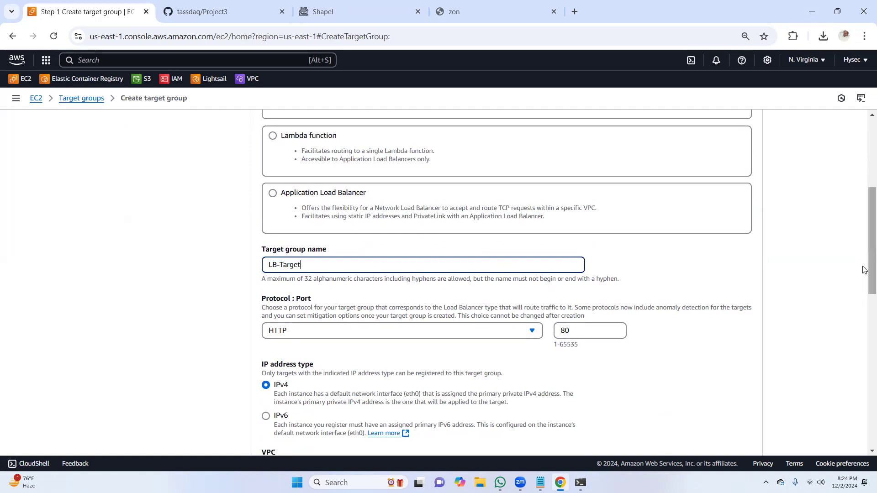
# Select the 172.31.0.0/16 VPC for the target group, keep the HTTP port 80, IPv4 and HTTP1 defaults, and continue to target registration
pyautogui.moveTo(864, 230); pyautogui.dragTo(864, 261)
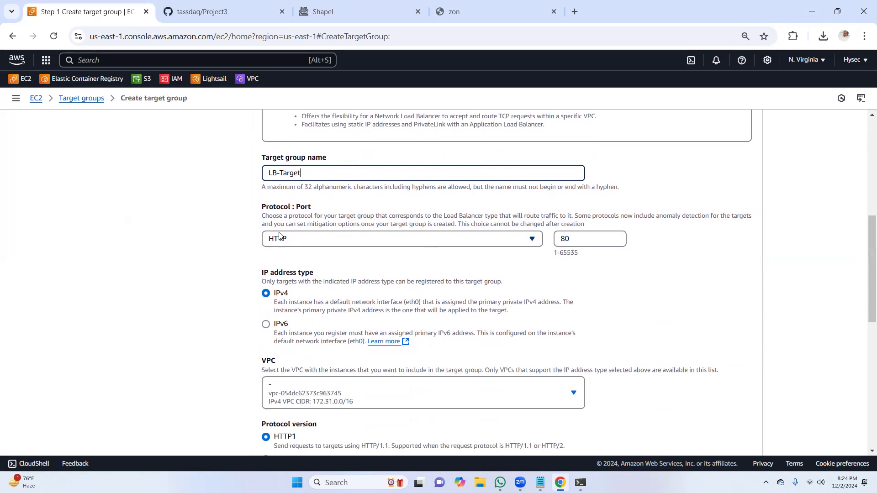
pyautogui.moveTo(866, 280); pyautogui.dragTo(864, 303)
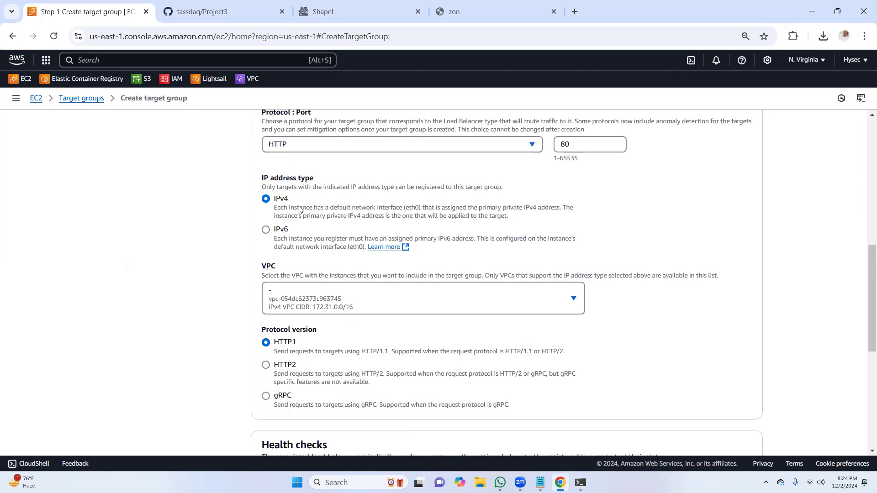
pyautogui.click(388, 306)
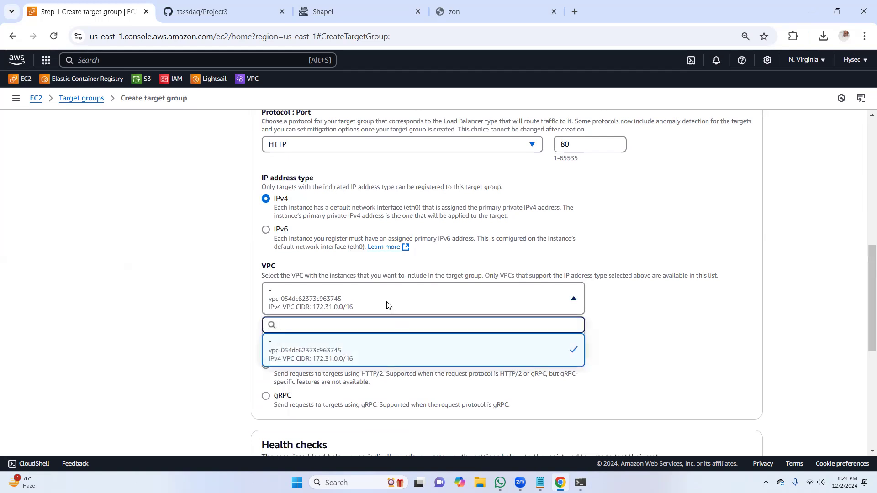
pyautogui.click(374, 349)
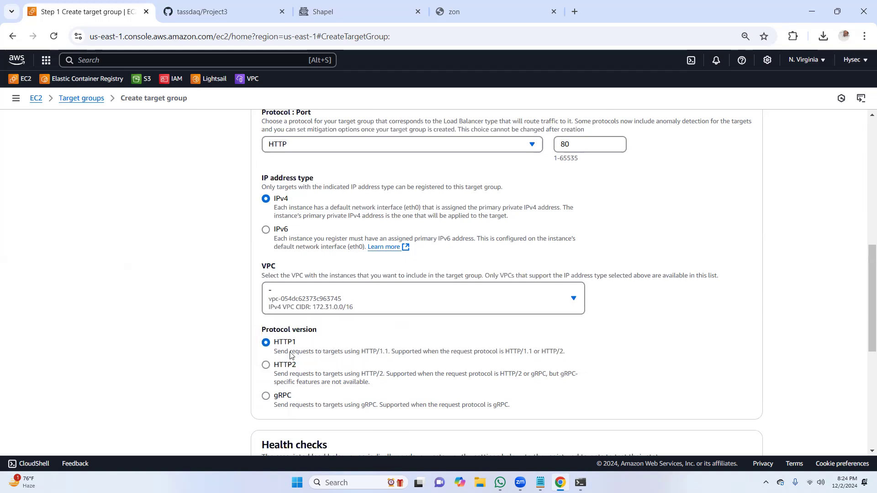
pyautogui.moveTo(865, 289); pyautogui.dragTo(861, 375)
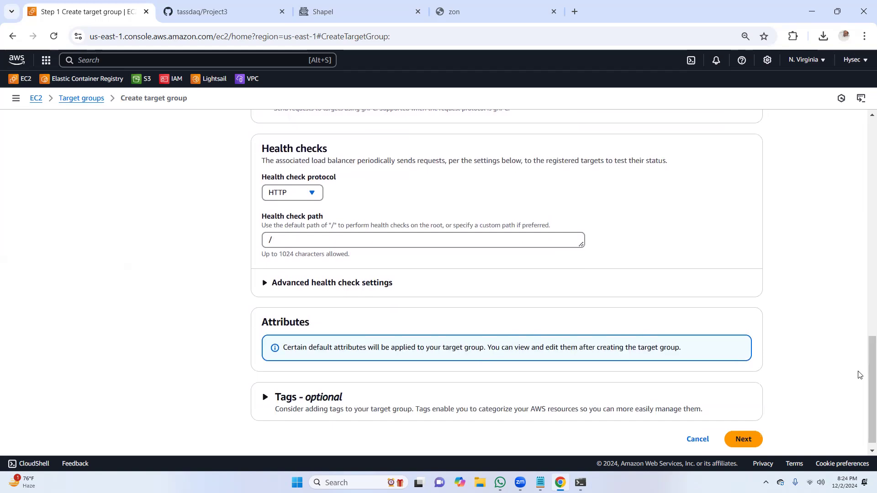
pyautogui.click(747, 437)
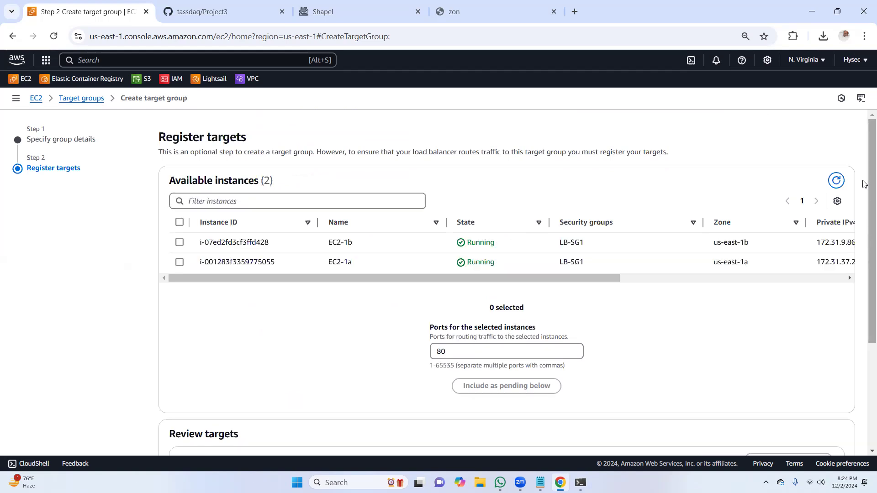
# Include both EC2-1a and EC2-1b as pending targets on port 80 and create the target group
pyautogui.click(179, 223)
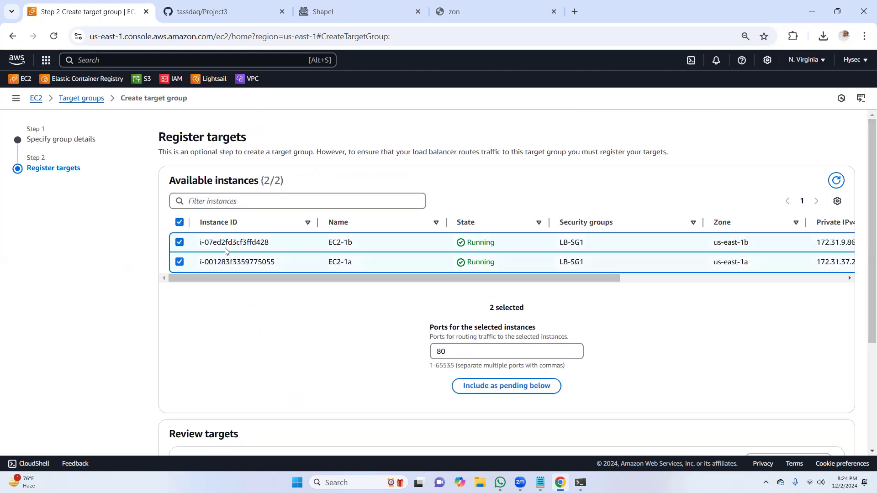
pyautogui.click(505, 392)
pyautogui.scroll(-4, 505, 392)
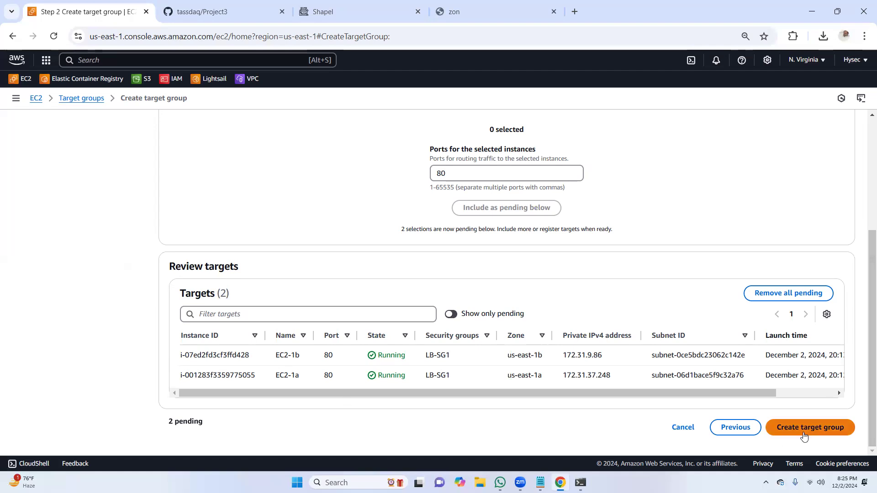
pyautogui.click(806, 430)
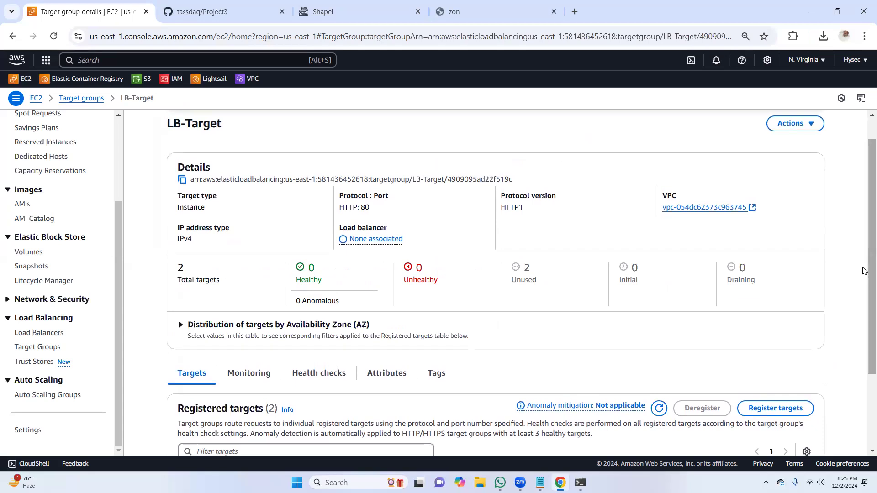
# Review the registered targets of LB-Target and check the available instances on its target registration page
pyautogui.scroll(-1, 865, 287)
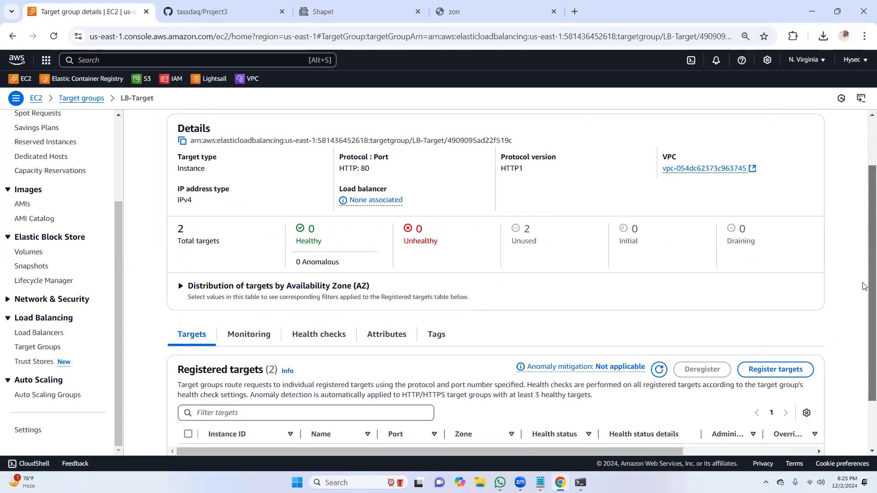
pyautogui.scroll(-2, 865, 287)
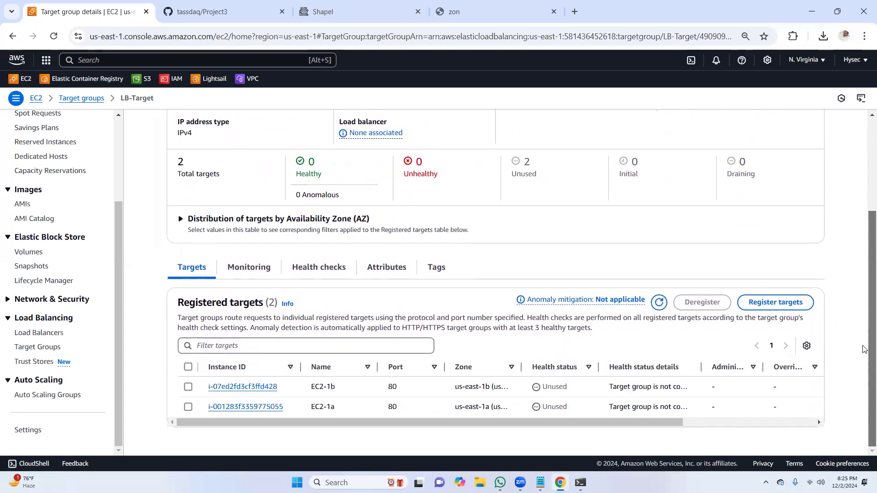
pyautogui.click(188, 367)
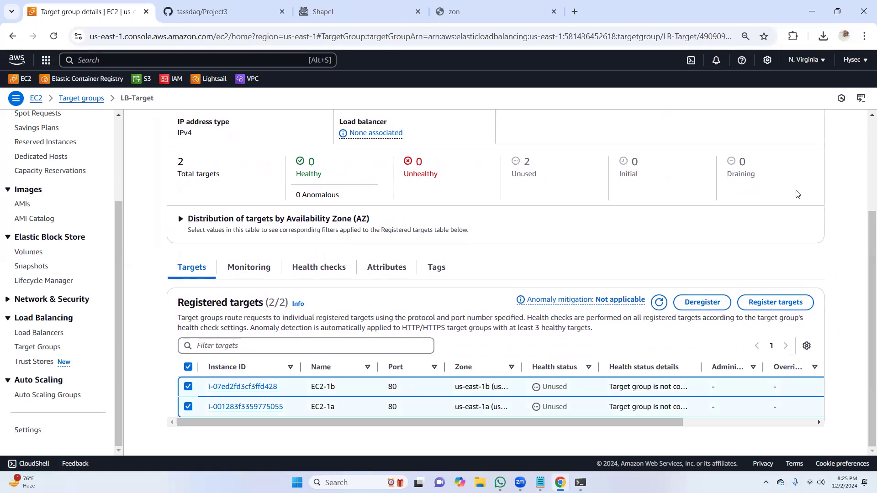
pyautogui.click(776, 303)
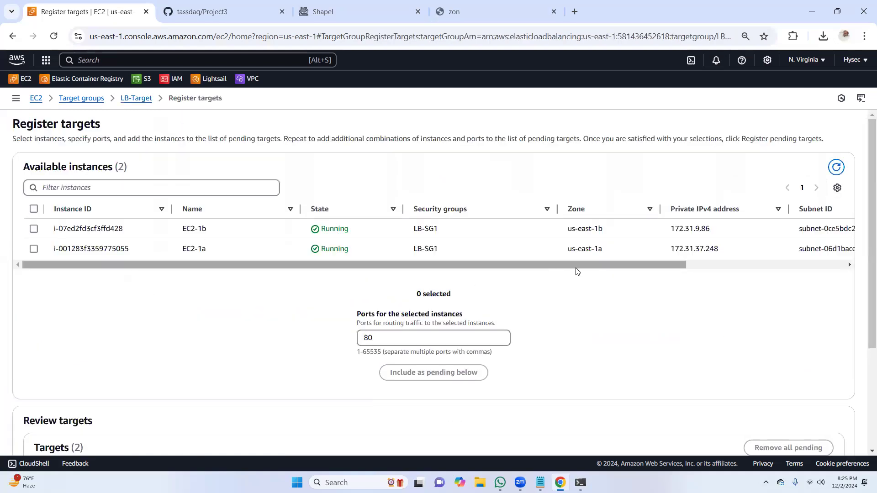
pyautogui.moveTo(599, 265); pyautogui.dragTo(672, 265)
pyautogui.moveTo(570, 283); pyautogui.dragTo(472, 284)
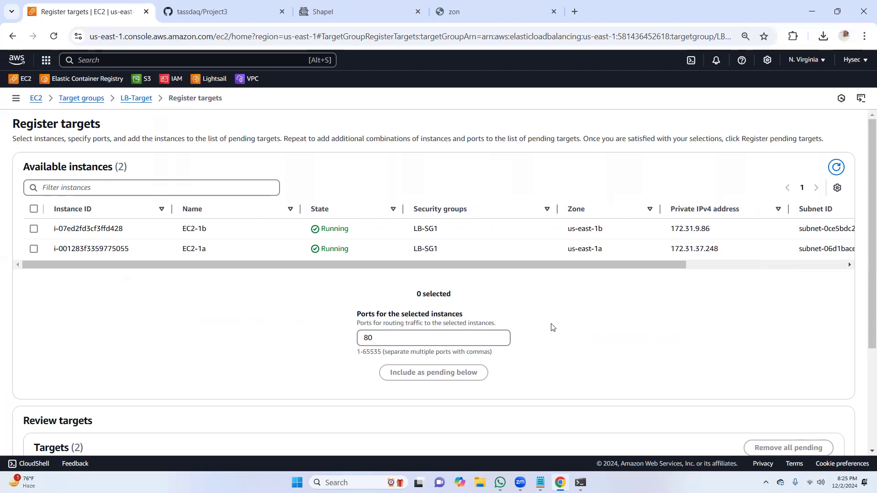
# Open the EC2 Load Balancers page and start creating an Application Load Balancer
pyautogui.click(34, 99)
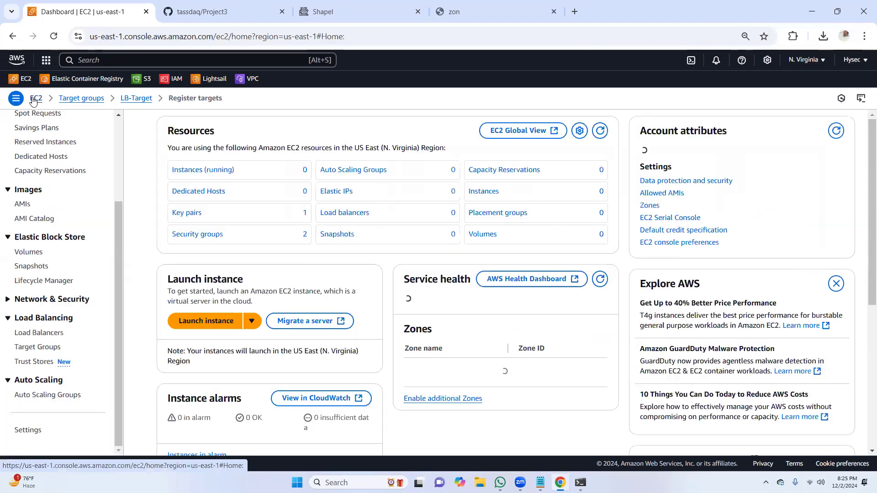
pyautogui.click(39, 333)
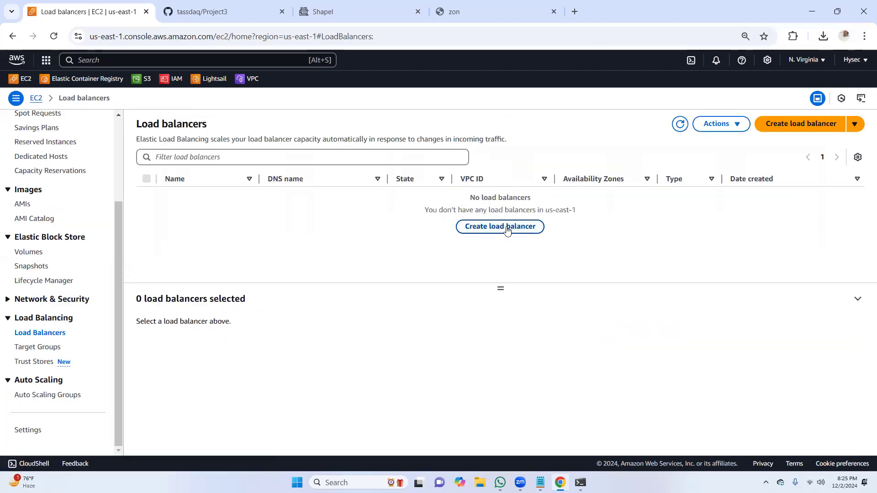
pyautogui.click(507, 228)
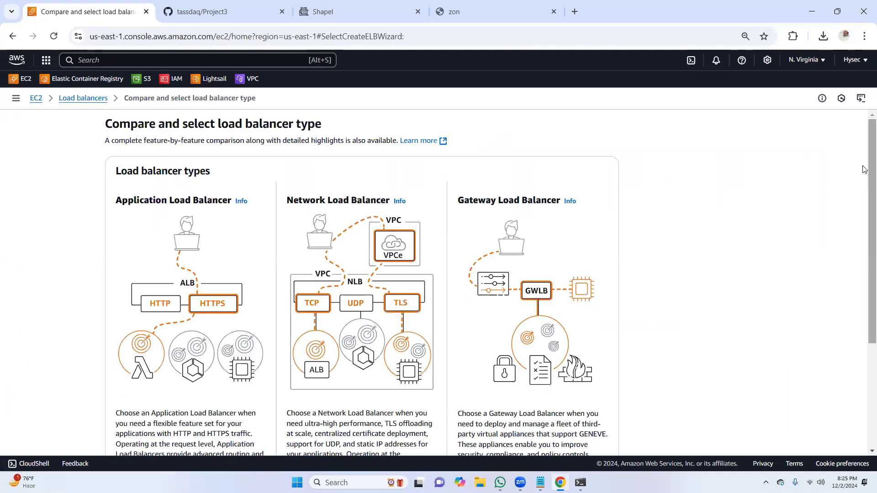
pyautogui.scroll(-5, 865, 170)
pyautogui.scroll(4, 865, 181)
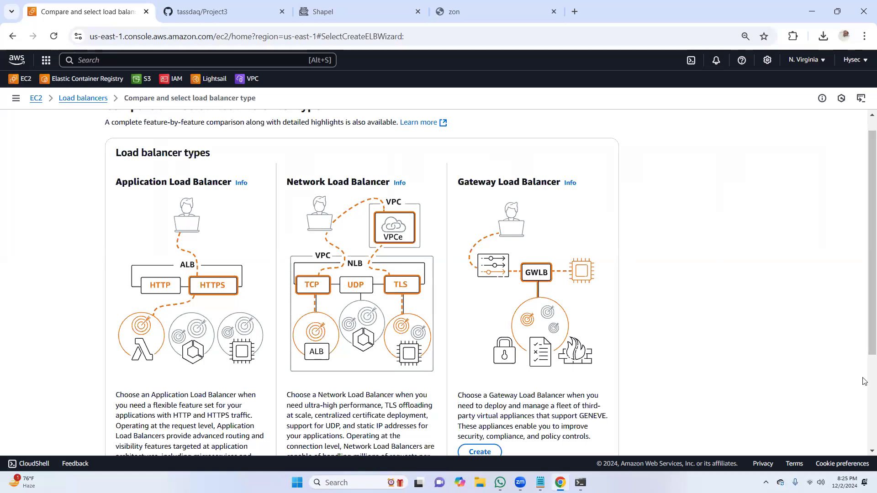
pyautogui.scroll(-3, 865, 225)
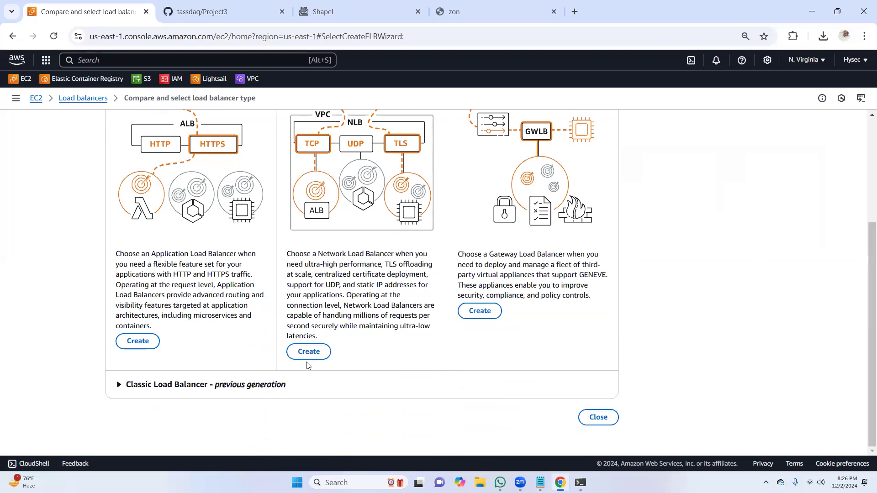
pyautogui.click(138, 341)
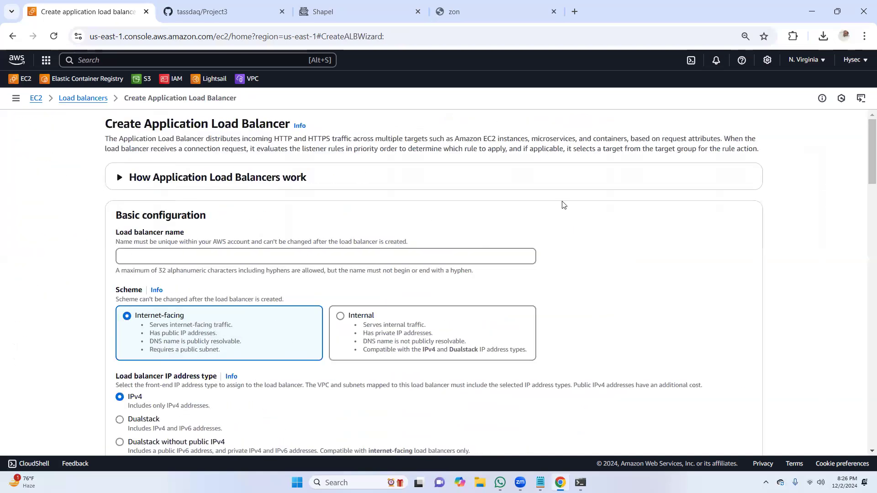
# Name the load balancer LB-GR, keeping the Internet-facing scheme and IPv4 address type
pyautogui.click(336, 256)
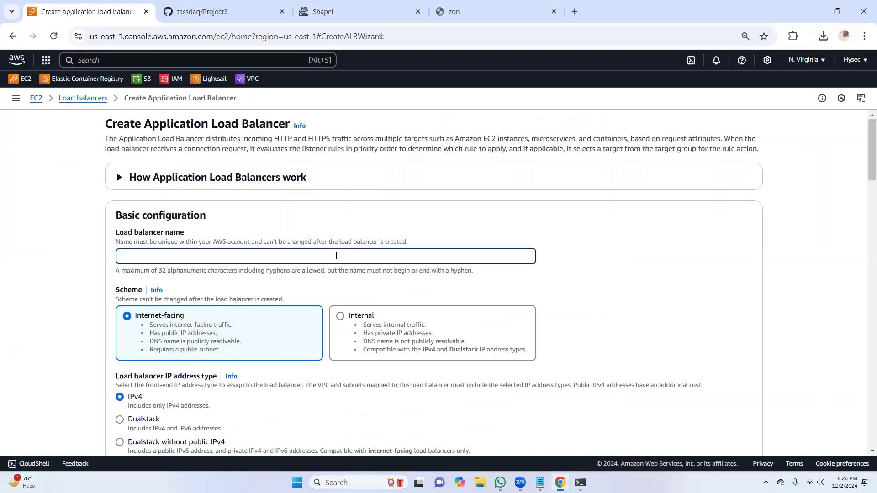
pyautogui.write('LB-GR')
pyautogui.scroll(-4, 864, 192)
pyautogui.scroll(3, 863, 170)
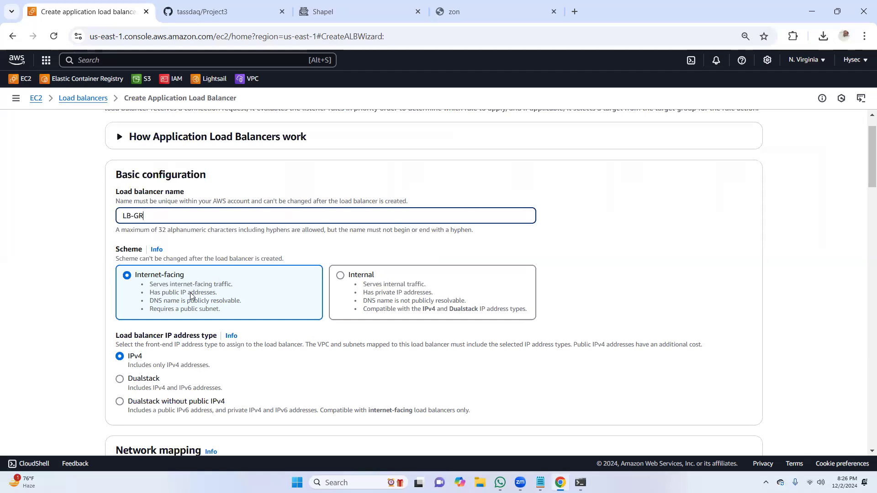
# Select the 172.31.0.0/16 VPC in the load balancer's network mapping
pyautogui.moveTo(870, 171); pyautogui.dragTo(842, 215)
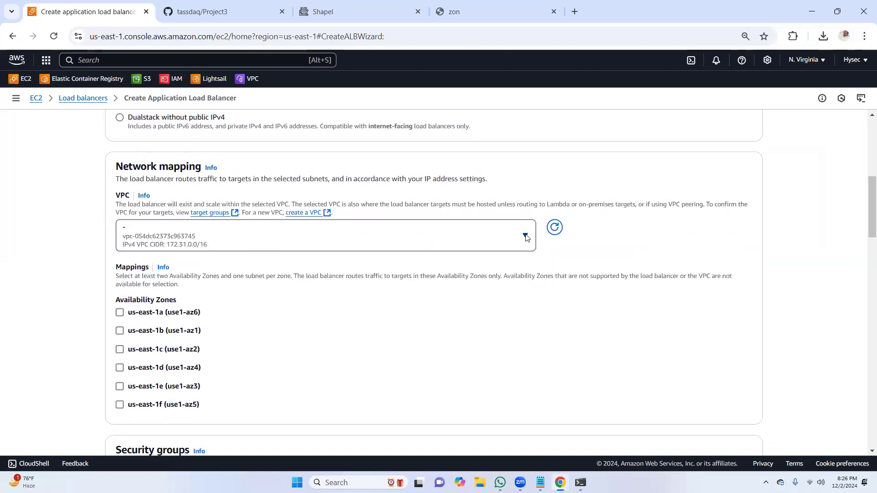
pyautogui.click(526, 237)
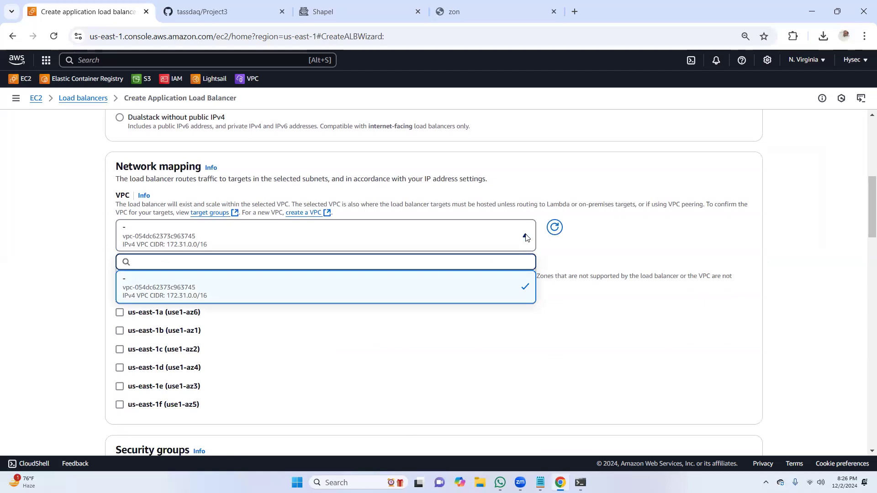
pyautogui.click(433, 289)
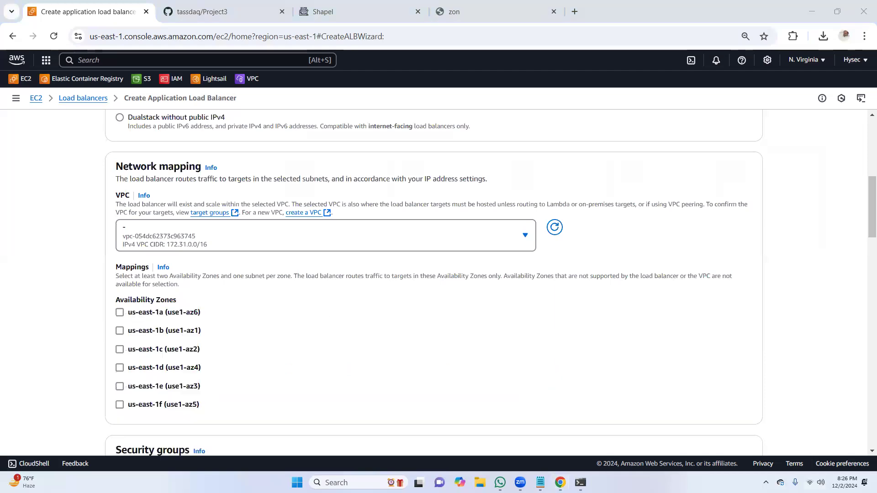
pyautogui.click(821, 483)
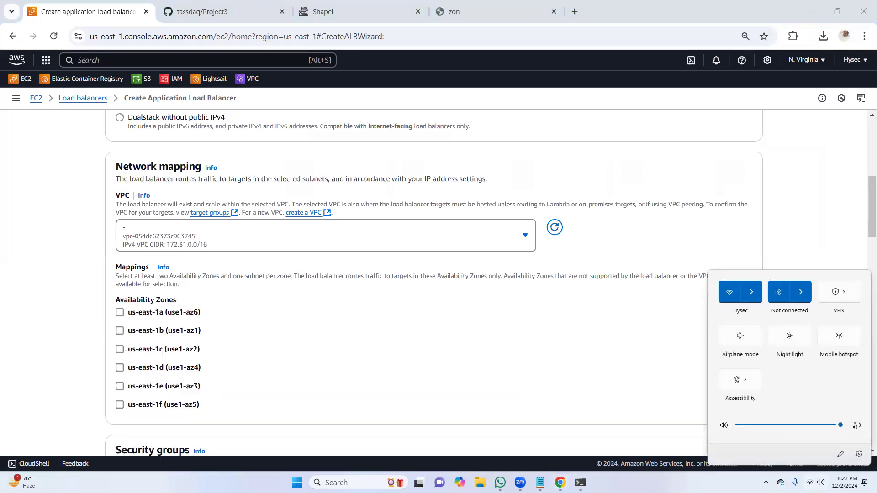
# Map the load balancer to the us-east-1a and us-east-1b Availability Zones with their default subnets
pyautogui.click(834, 159)
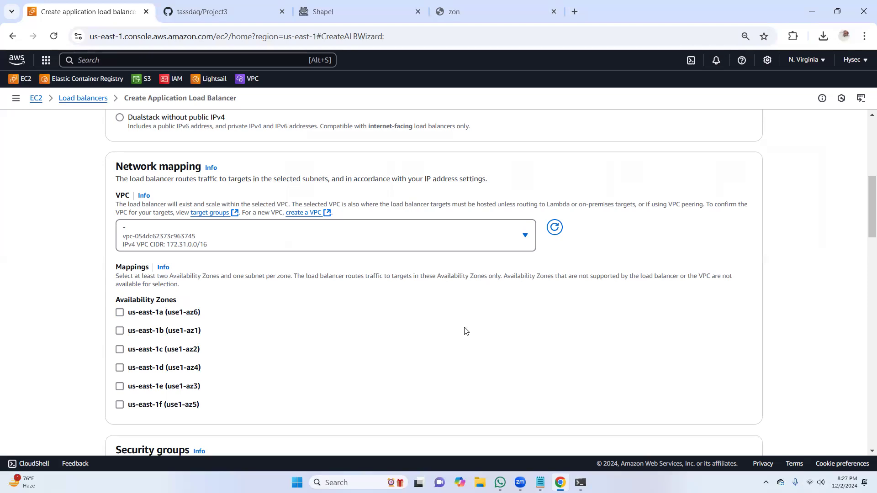
pyautogui.click(121, 315)
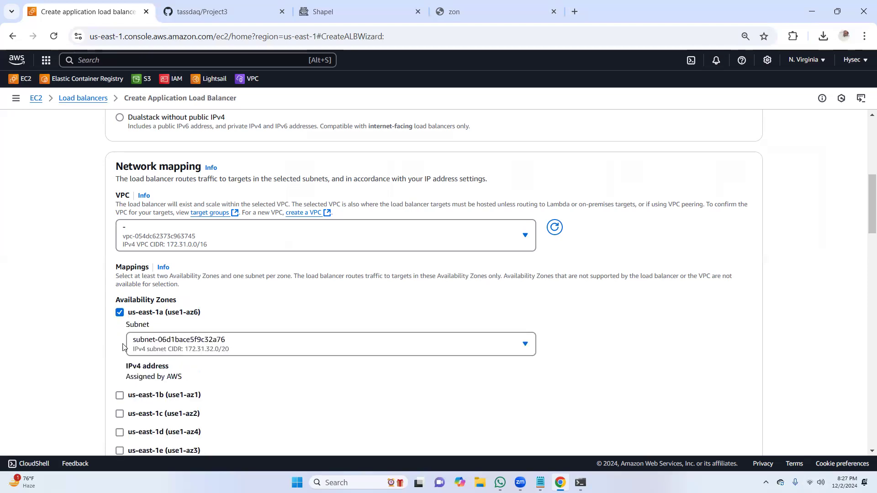
pyautogui.click(121, 398)
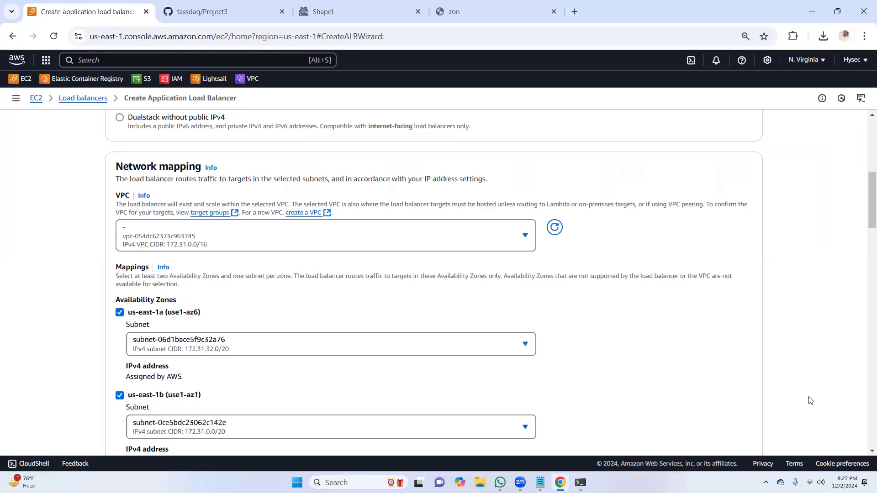
# Replace the default security group of the load balancer with LB-SG1
pyautogui.moveTo(867, 202); pyautogui.dragTo(867, 270)
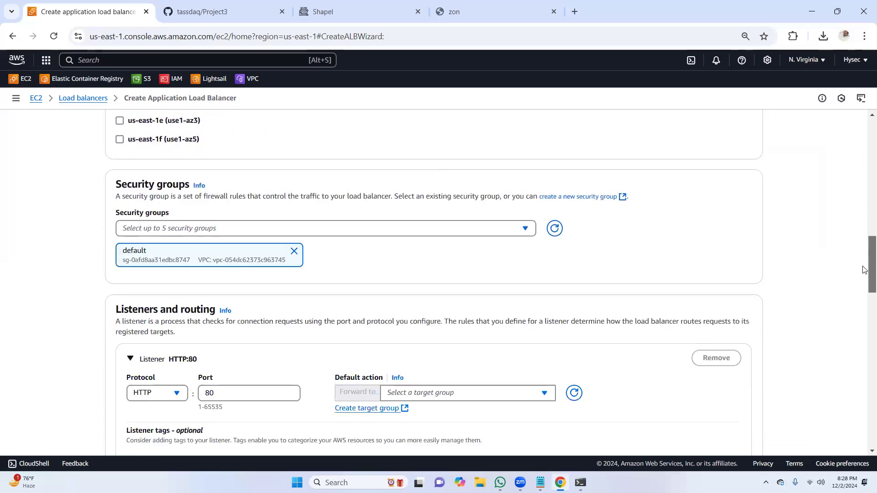
pyautogui.click(530, 234)
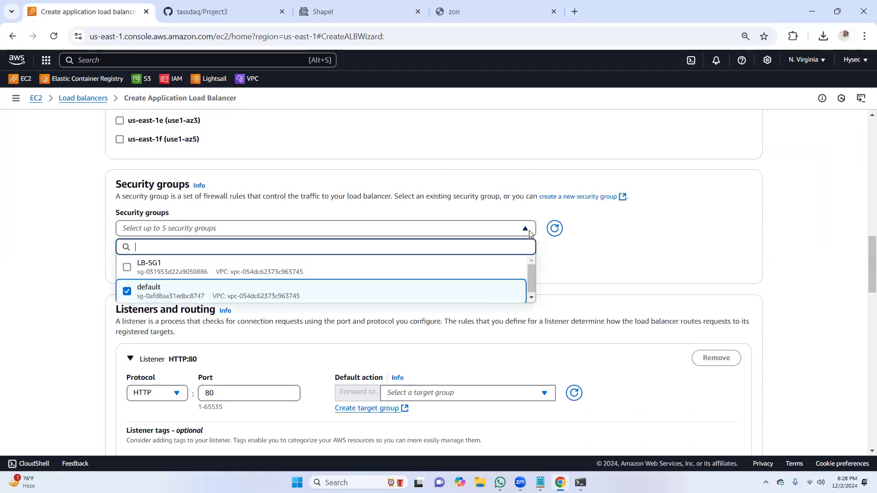
pyautogui.click(127, 289)
pyautogui.click(127, 267)
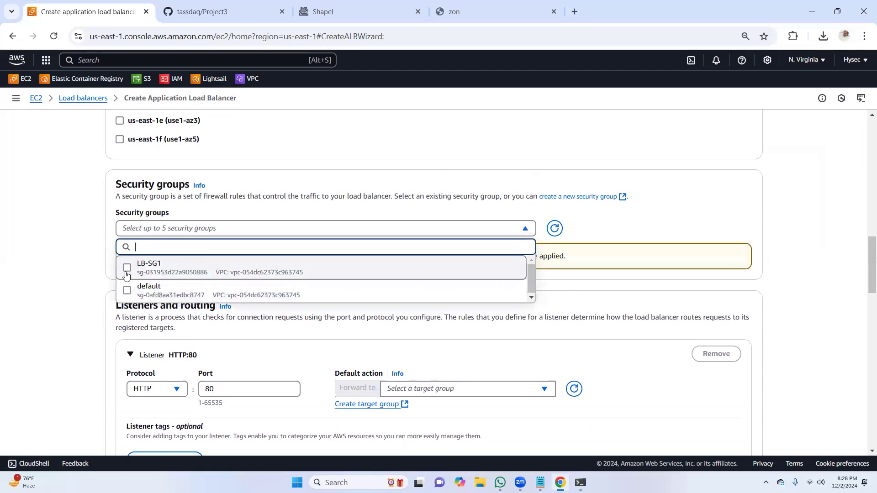
pyautogui.click(412, 273)
pyautogui.click(127, 267)
# Set the HTTP:80 listener's default action to forward to the LB-Target target group
pyautogui.moveTo(865, 274); pyautogui.dragTo(866, 298)
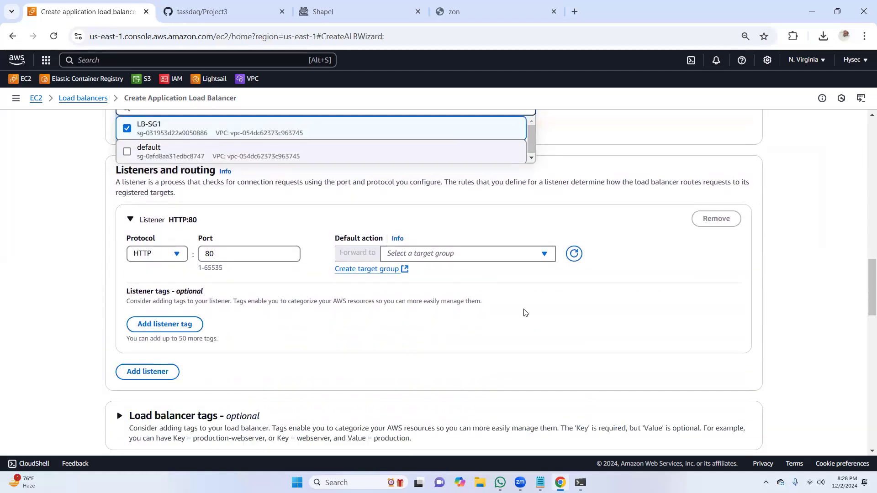
pyautogui.click(545, 255)
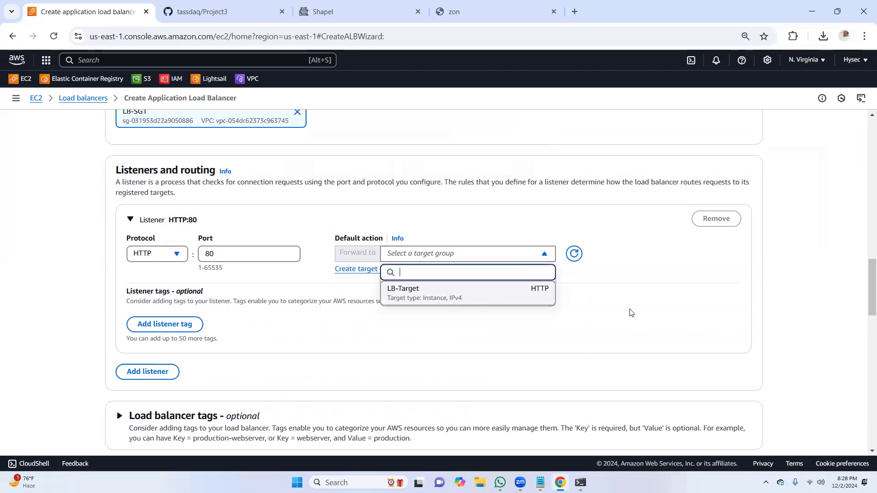
pyautogui.click(483, 294)
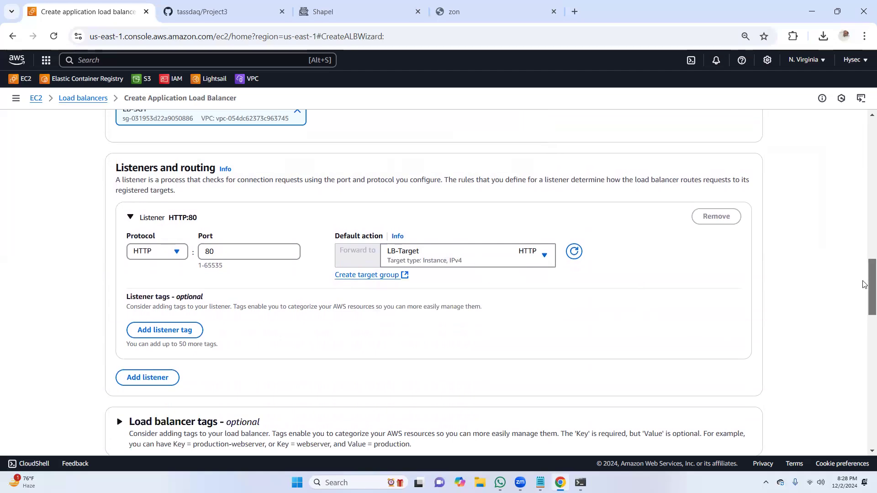
# Create the LB-GR load balancer with the configured settings and dismiss the notification
pyautogui.scroll(-1, 865, 286)
pyautogui.moveTo(865, 286); pyautogui.dragTo(867, 420)
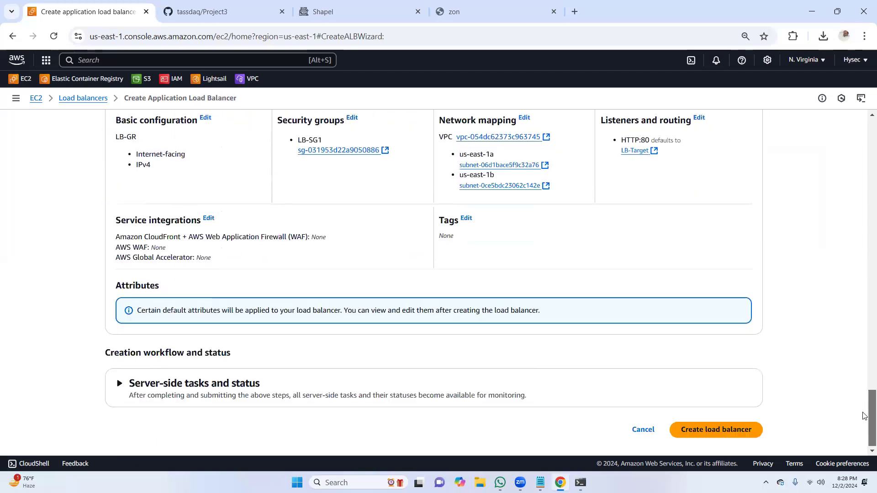
pyautogui.click(717, 425)
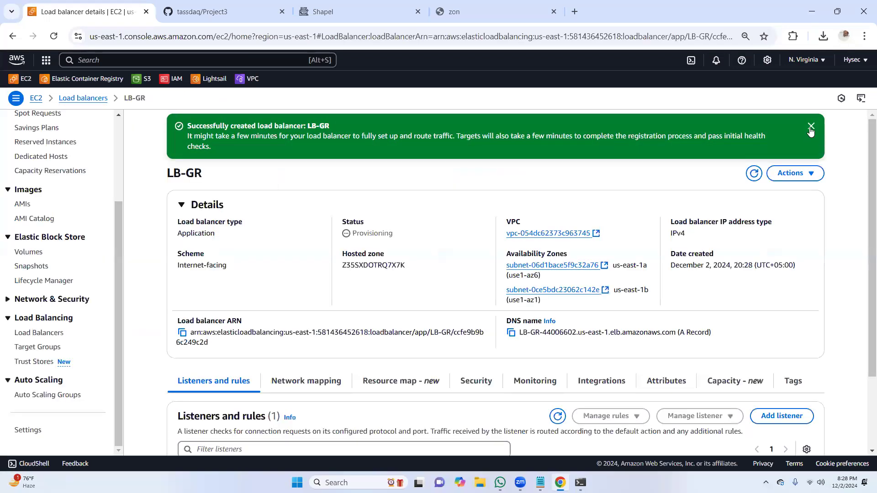
pyautogui.click(814, 127)
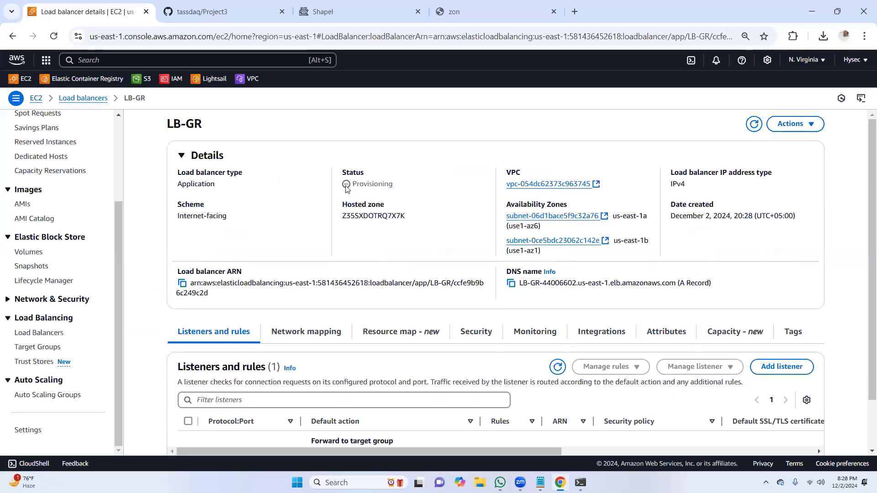
# Close the Shapel and zon website tabs and refresh the LB-GR details to check its provisioning status
pyautogui.moveTo(352, 185); pyautogui.dragTo(392, 185)
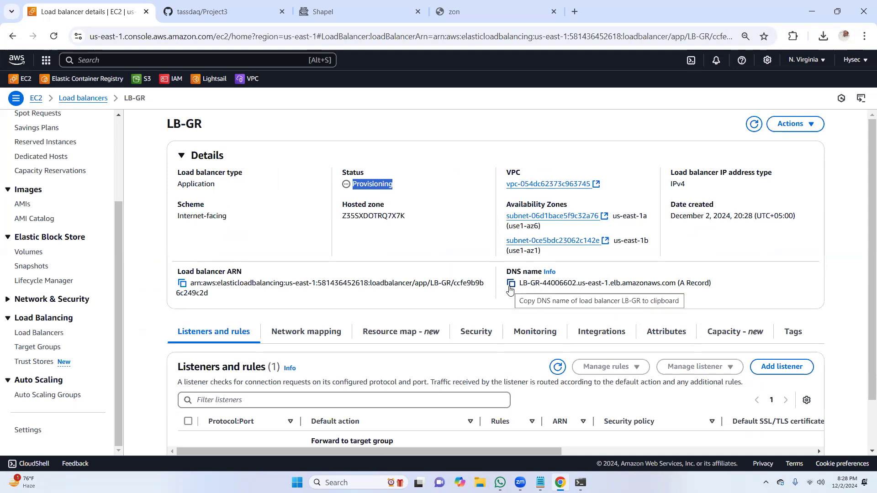
pyautogui.click(554, 12)
pyautogui.click(418, 12)
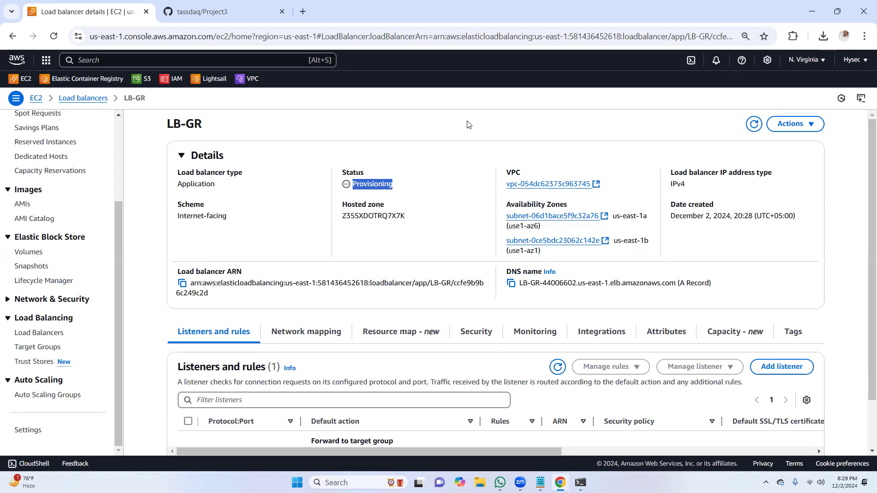
pyautogui.click(758, 127)
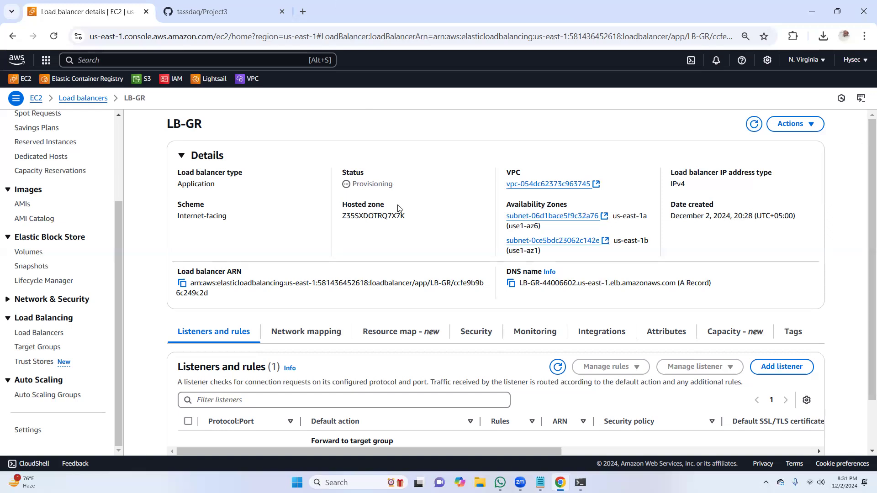
pyautogui.moveTo(865, 145); pyautogui.dragTo(863, 122)
pyautogui.click(754, 126)
# Copy LB-GR's DNS name, open it in a new browser tab and reload the page to test the load balancing
pyautogui.click(511, 285)
pyautogui.hotkey('ctrl', 't')
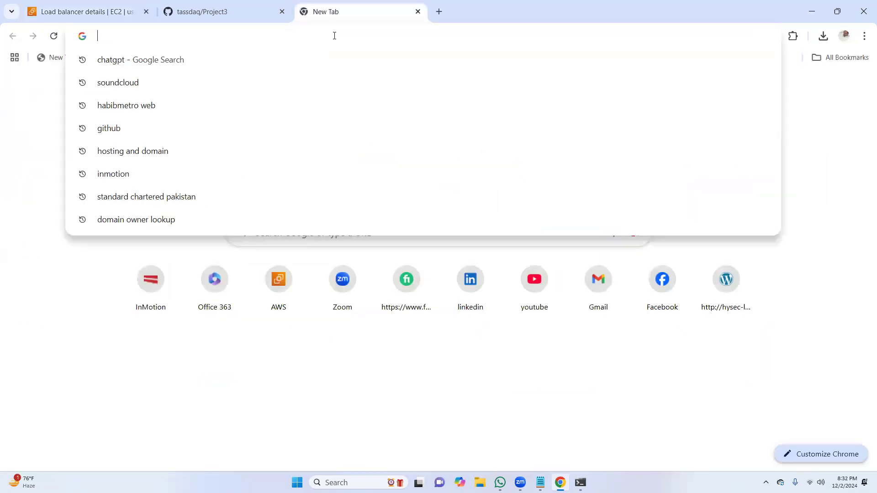
pyautogui.hotkey('ctrl', 'v')
pyautogui.press('Return')
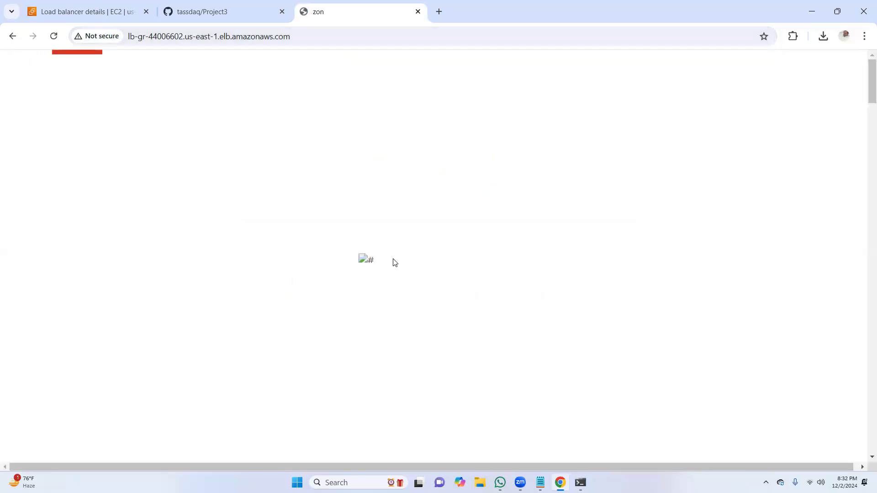
pyautogui.click(55, 36)
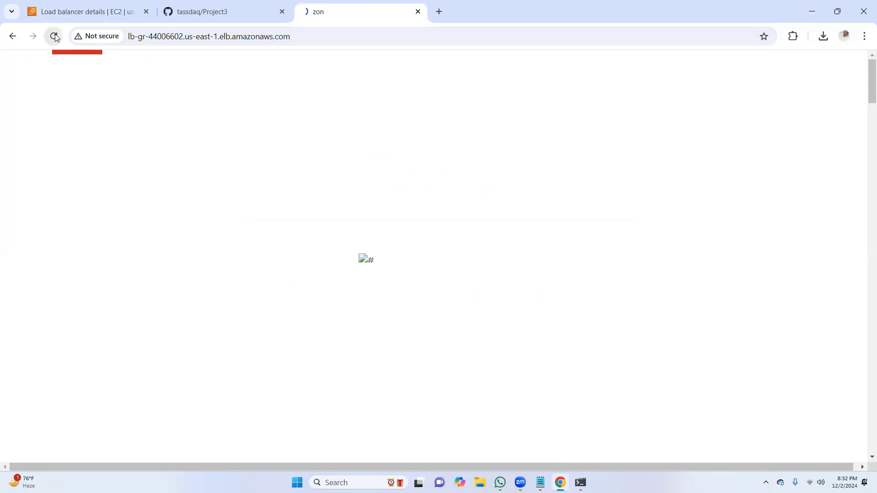